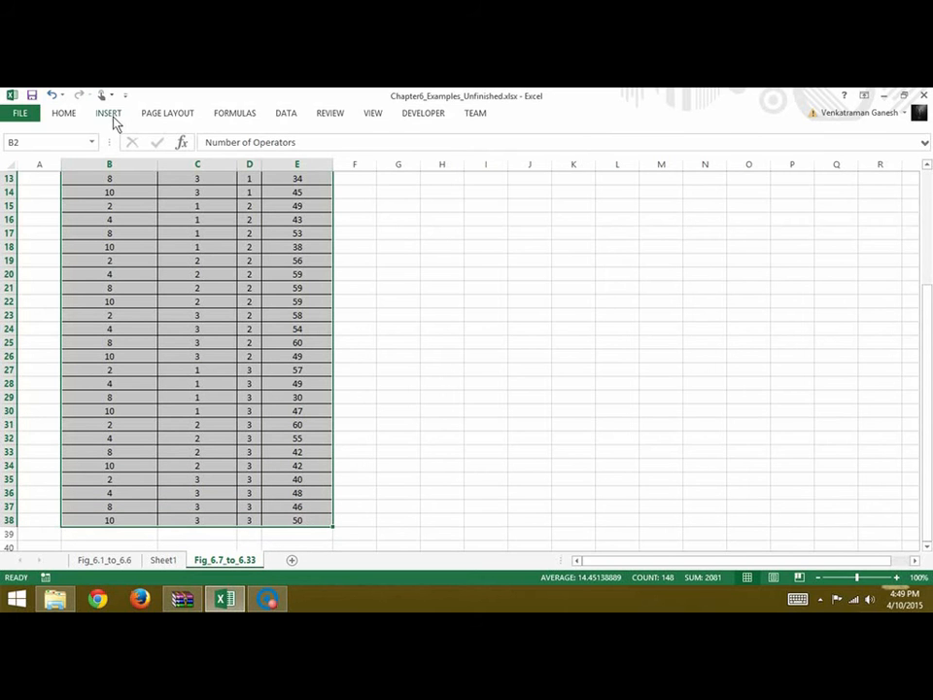
# Create a PivotTable from the selected range B2:E38 of Fig_6.7_to_6.33 on a new worksheet.
pyautogui.click(109, 115)
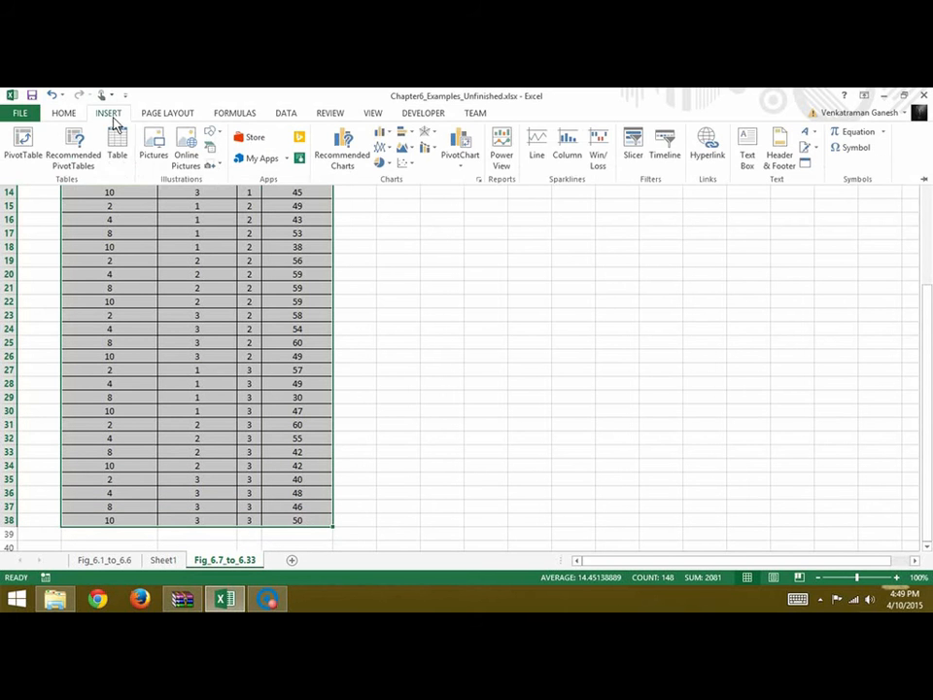
pyautogui.click(25, 148)
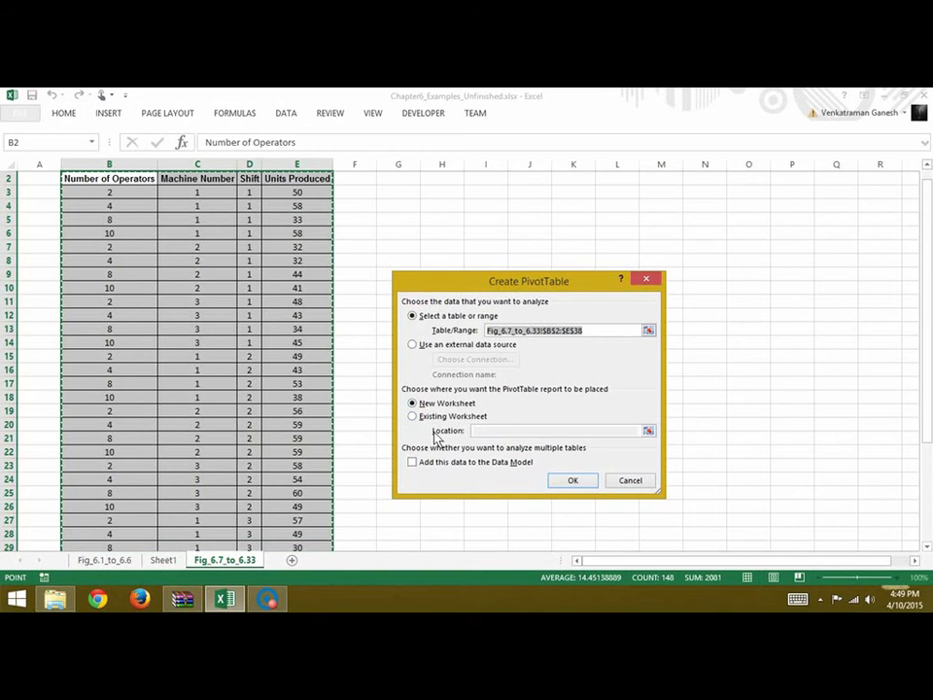
pyautogui.click(570, 485)
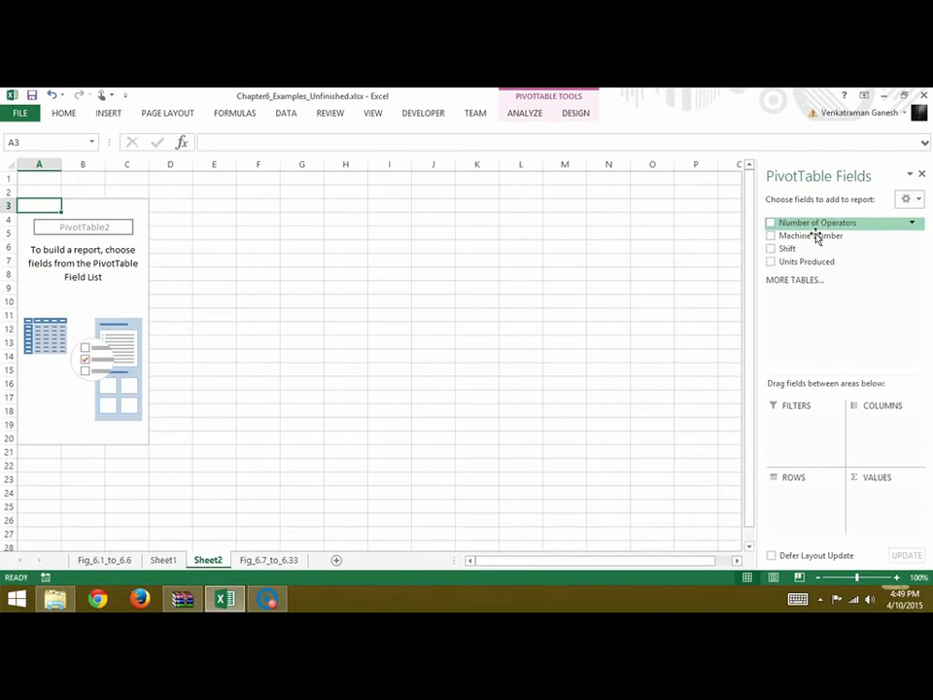
# Lay out the PivotTable with Number of Operators and Machine Number as rows, Shift as columns, and Units Produced as values.
pyautogui.moveTo(816, 231); pyautogui.dragTo(814, 514)
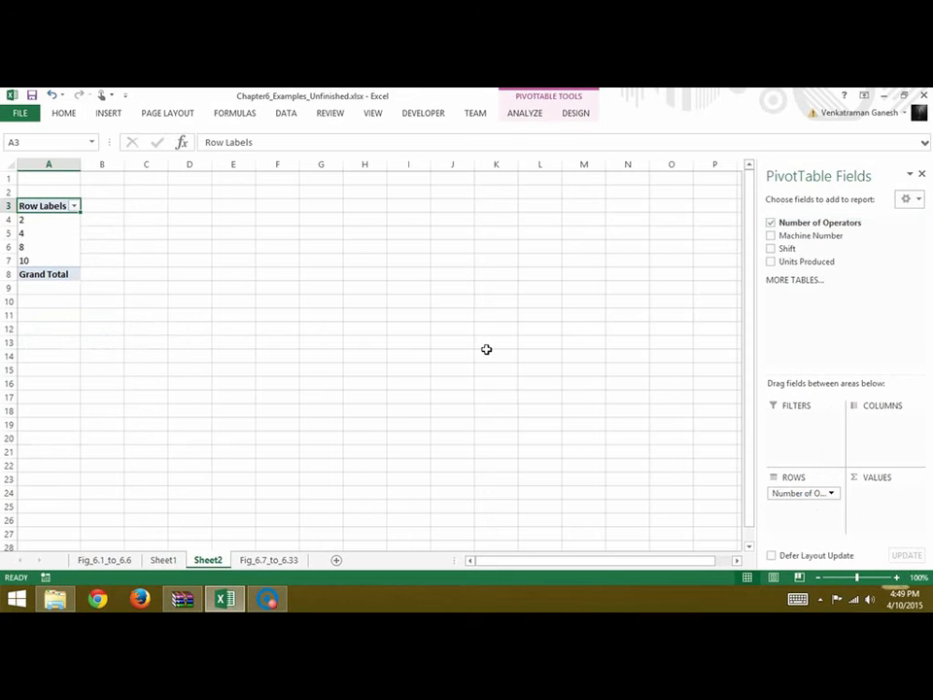
pyautogui.moveTo(810, 246); pyautogui.dragTo(810, 525)
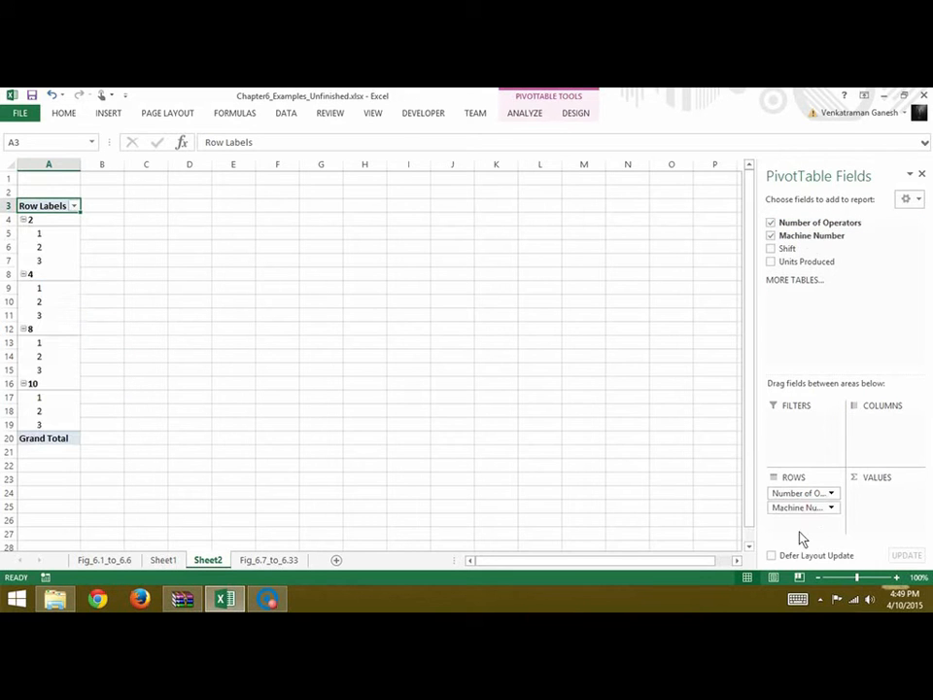
pyautogui.moveTo(805, 254); pyautogui.dragTo(875, 443)
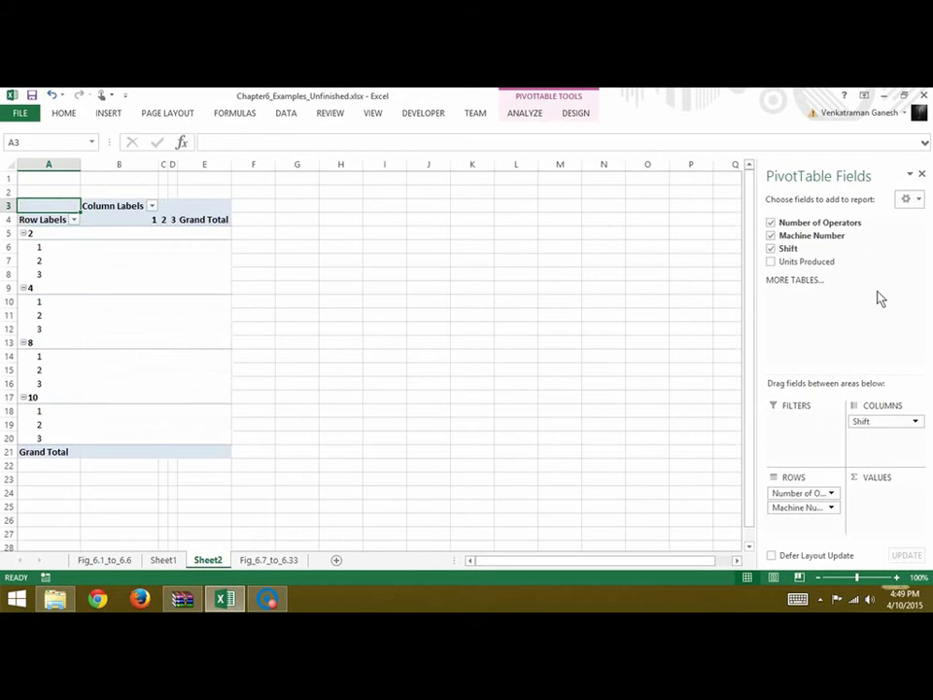
pyautogui.moveTo(853, 271); pyautogui.dragTo(885, 518)
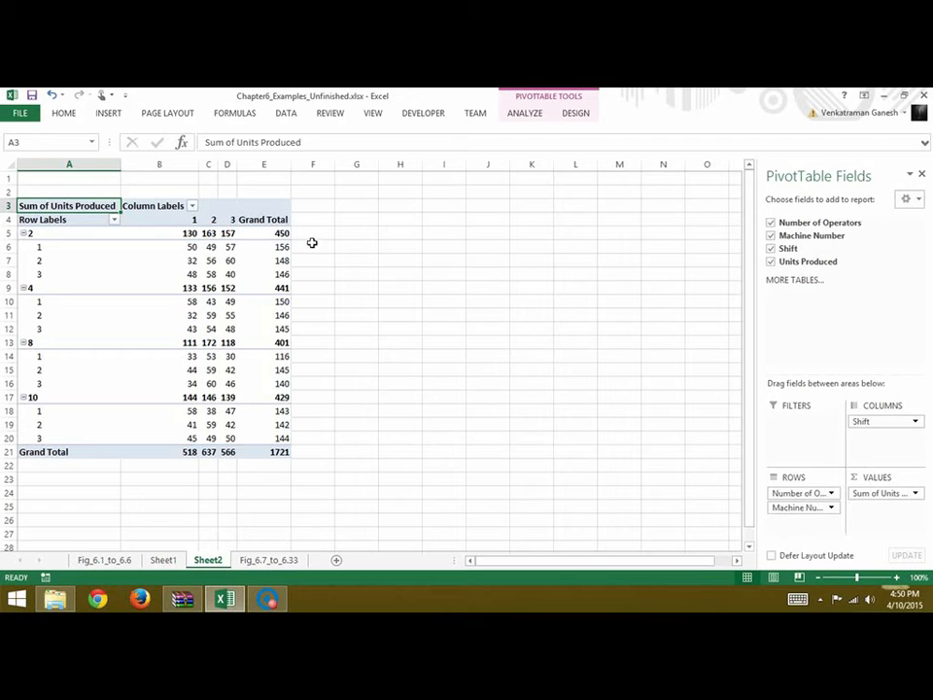
# Hide all subtotals in the PivotTable.
pyautogui.click(320, 293)
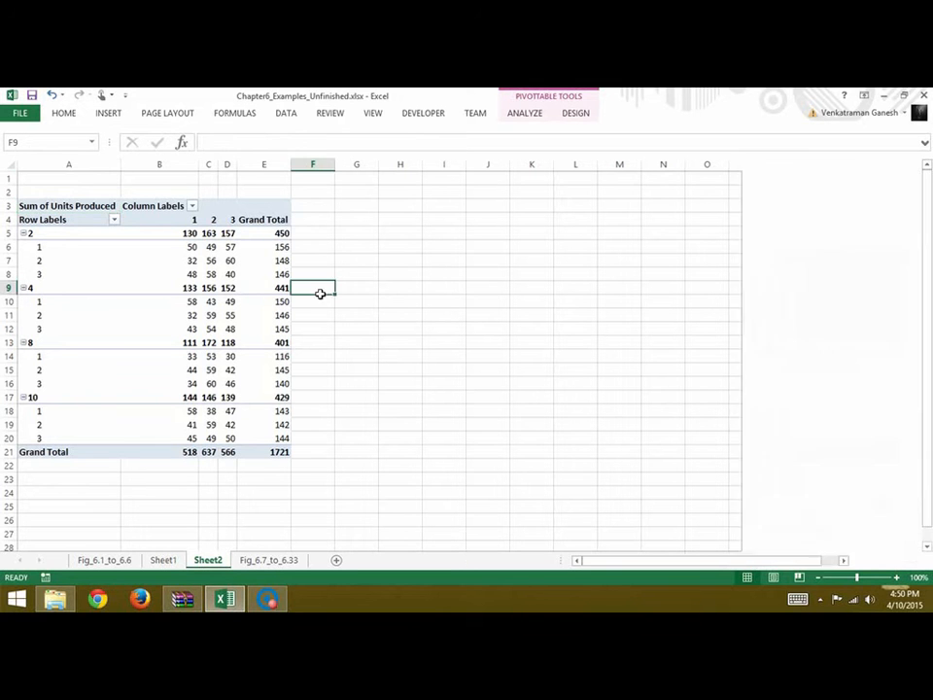
pyautogui.click(246, 235)
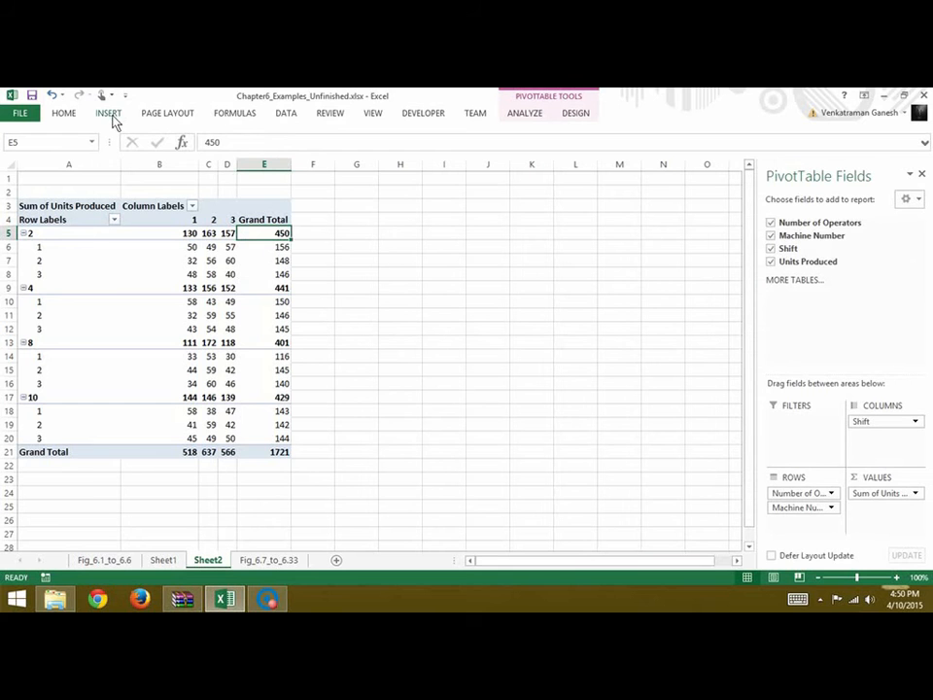
pyautogui.click(578, 121)
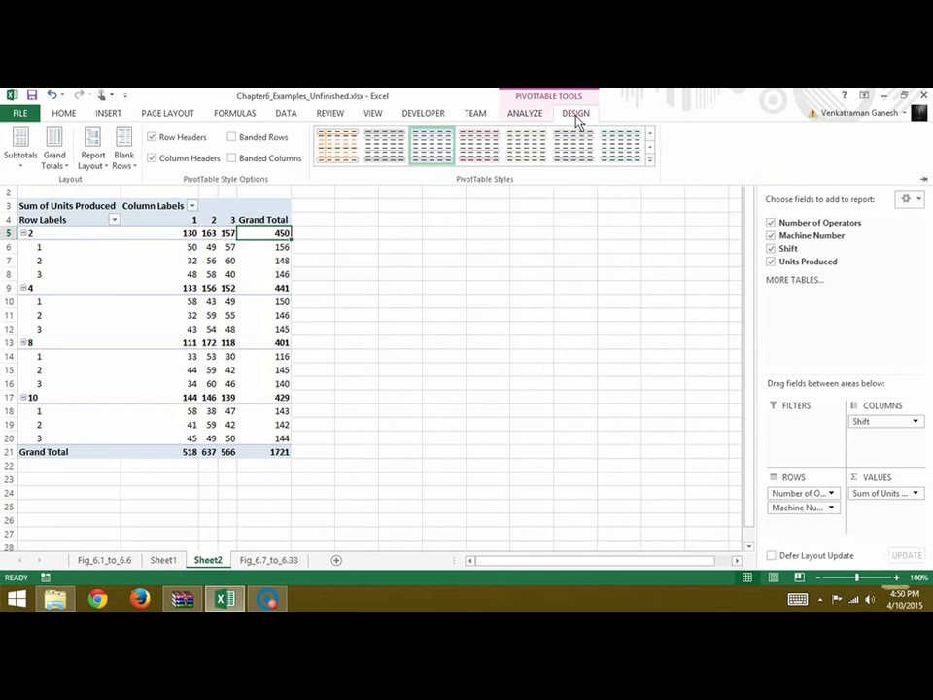
pyautogui.click(20, 146)
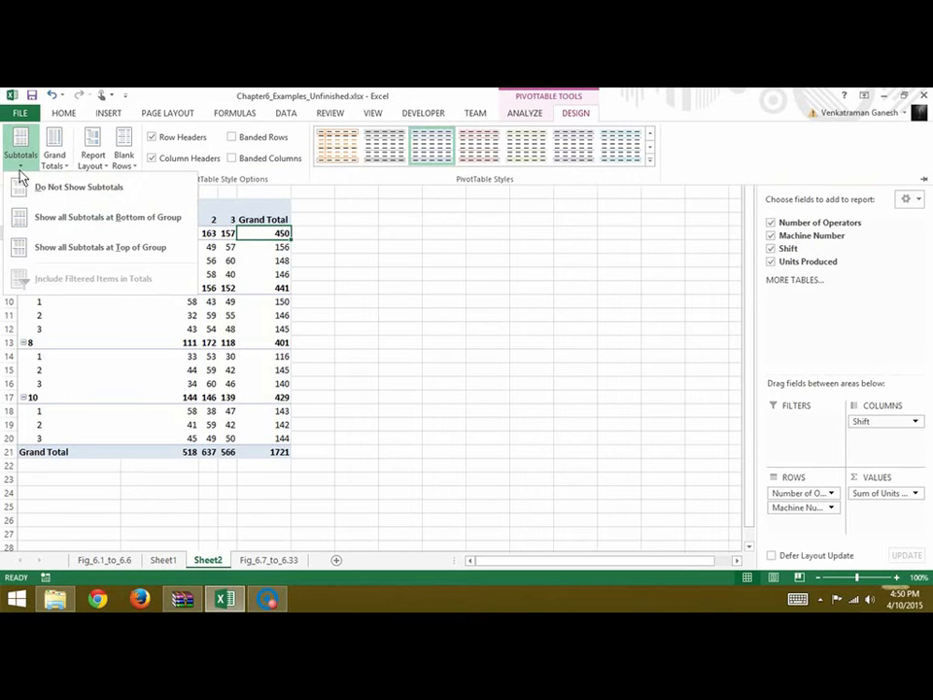
pyautogui.click(72, 191)
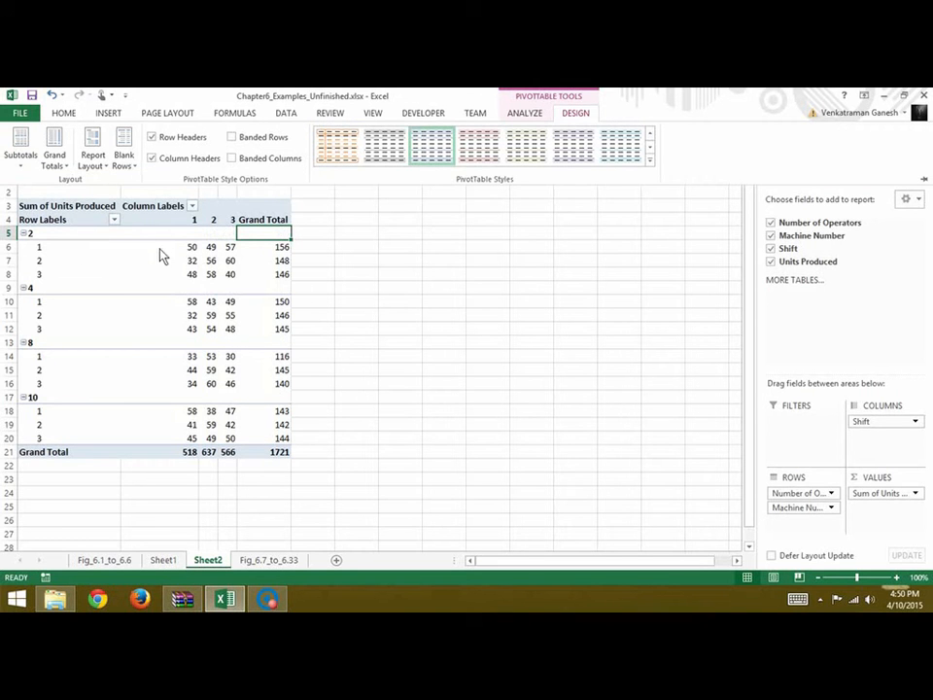
# Turn off the PivotTable's grand totals for both rows and columns.
pyautogui.click(60, 159)
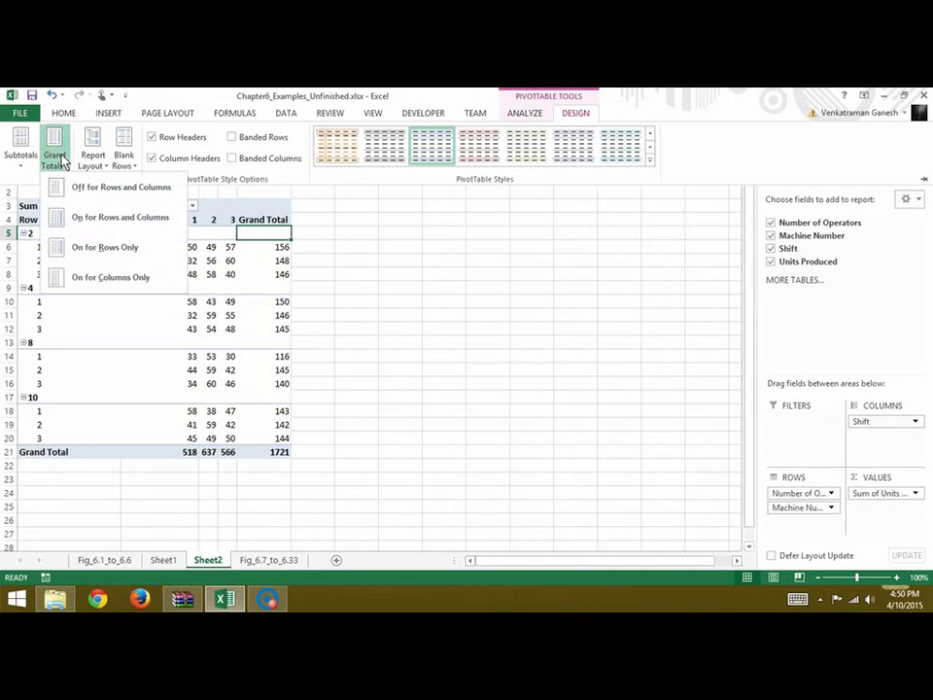
pyautogui.click(109, 201)
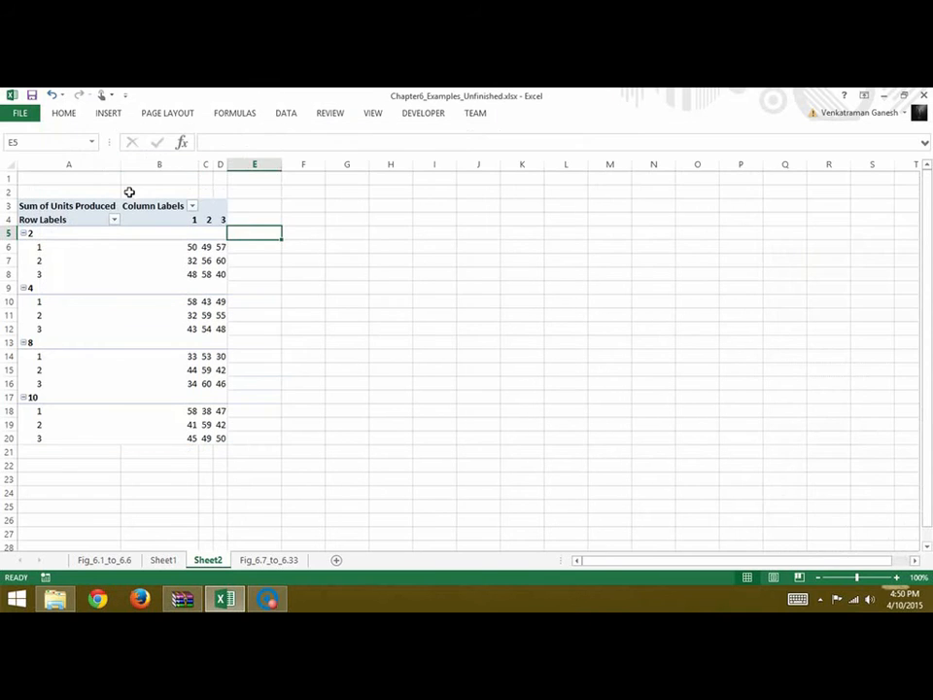
pyautogui.click(353, 342)
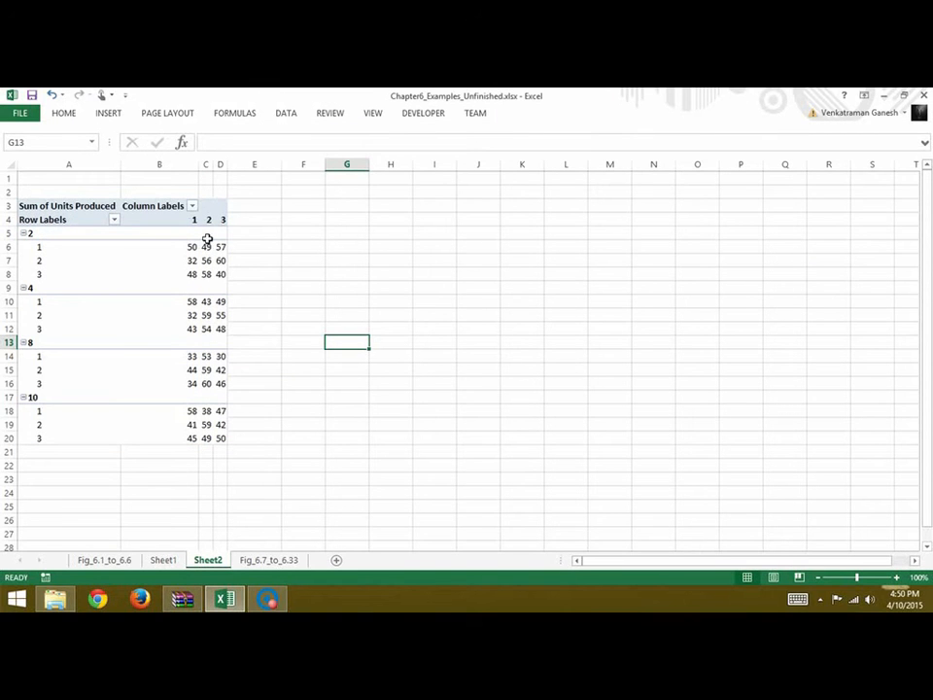
# Turn the PivotTable's grand totals back on for both rows and columns.
pyautogui.click(223, 274)
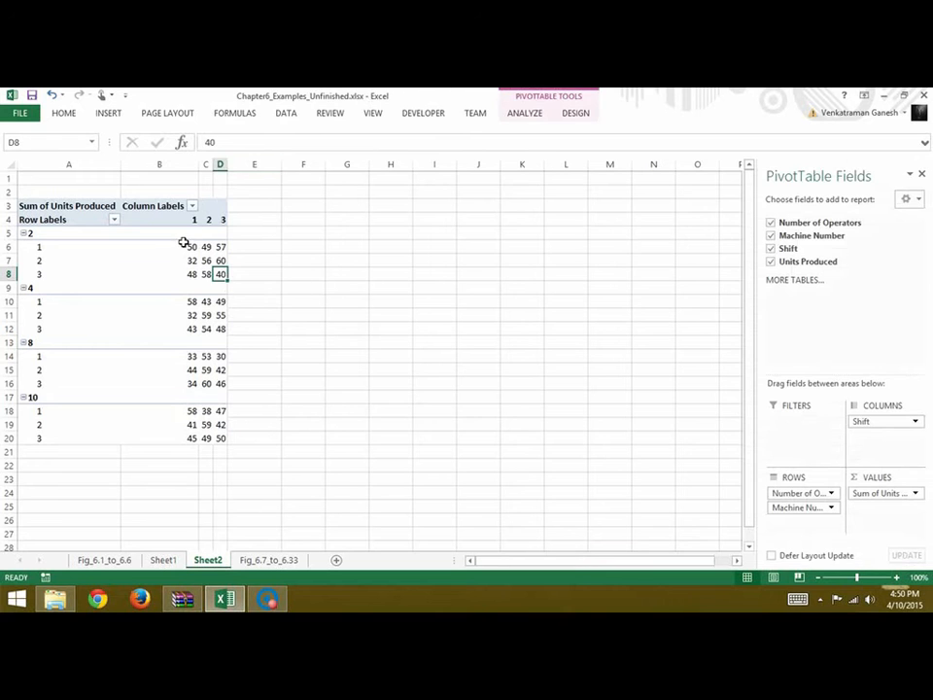
pyautogui.click(184, 241)
pyautogui.click(576, 114)
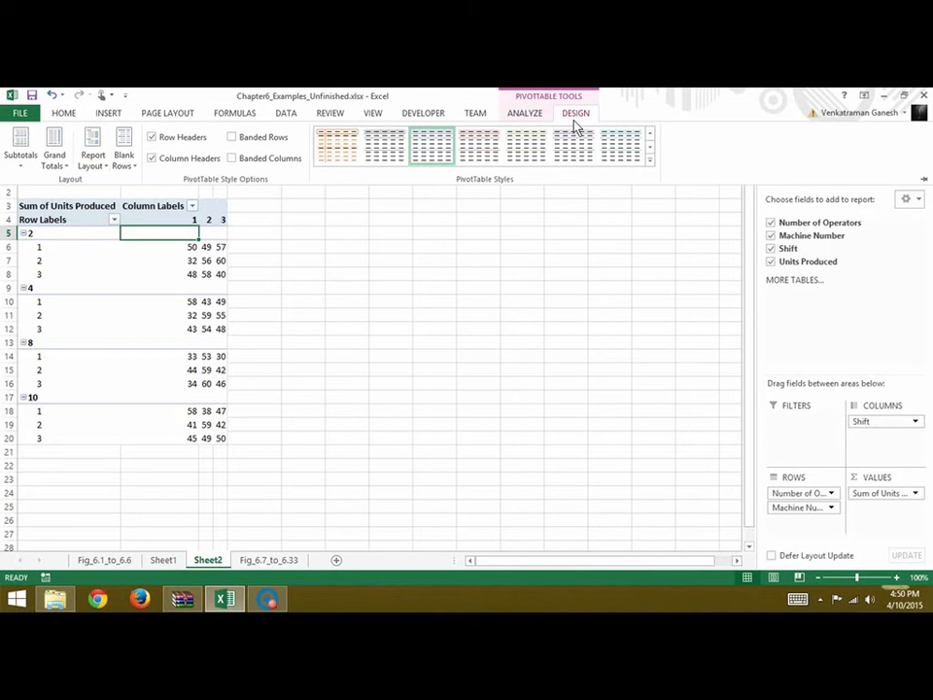
pyautogui.click(56, 161)
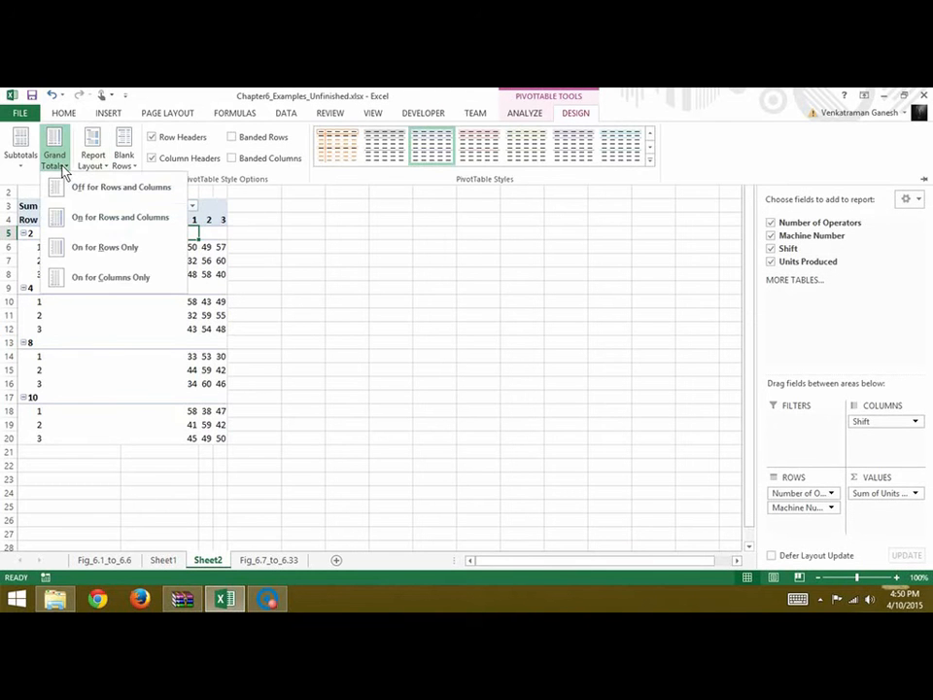
pyautogui.click(141, 220)
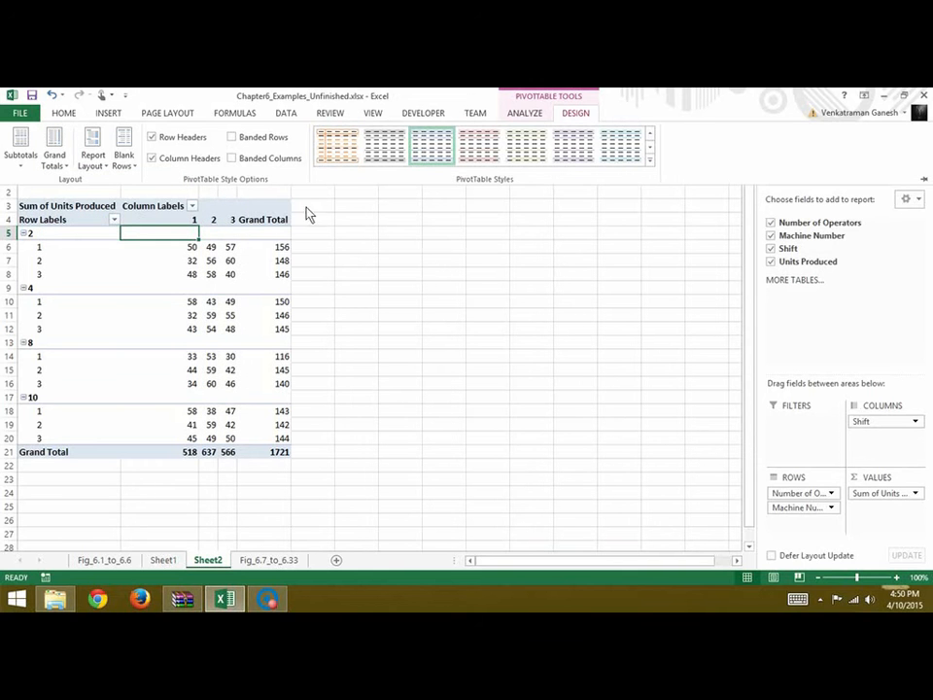
pyautogui.click(393, 369)
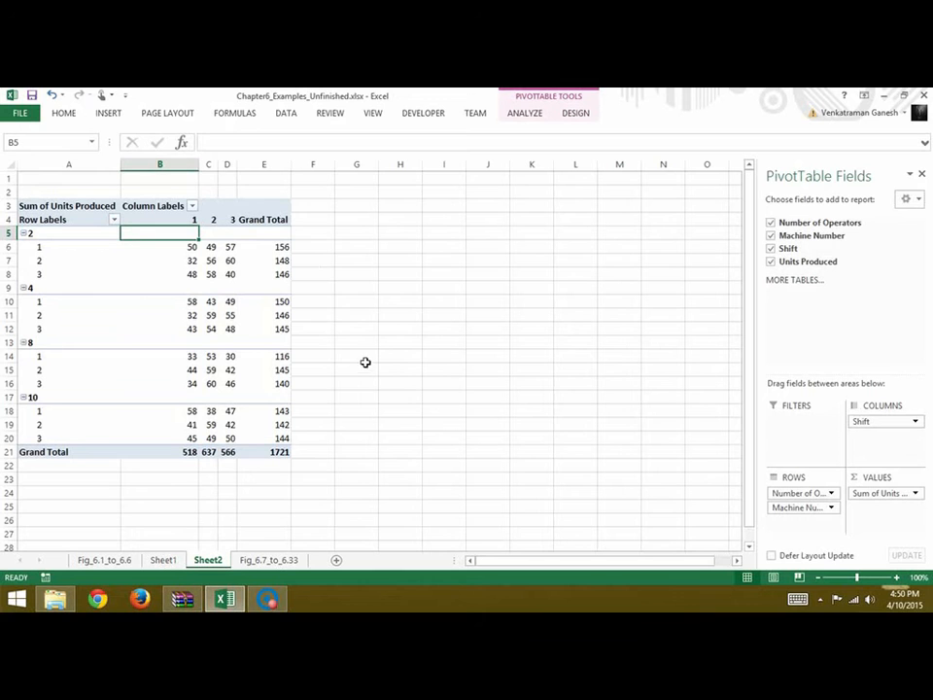
# Summarize the Units Produced value field by Max instead of Sum.
pyautogui.click(915, 494)
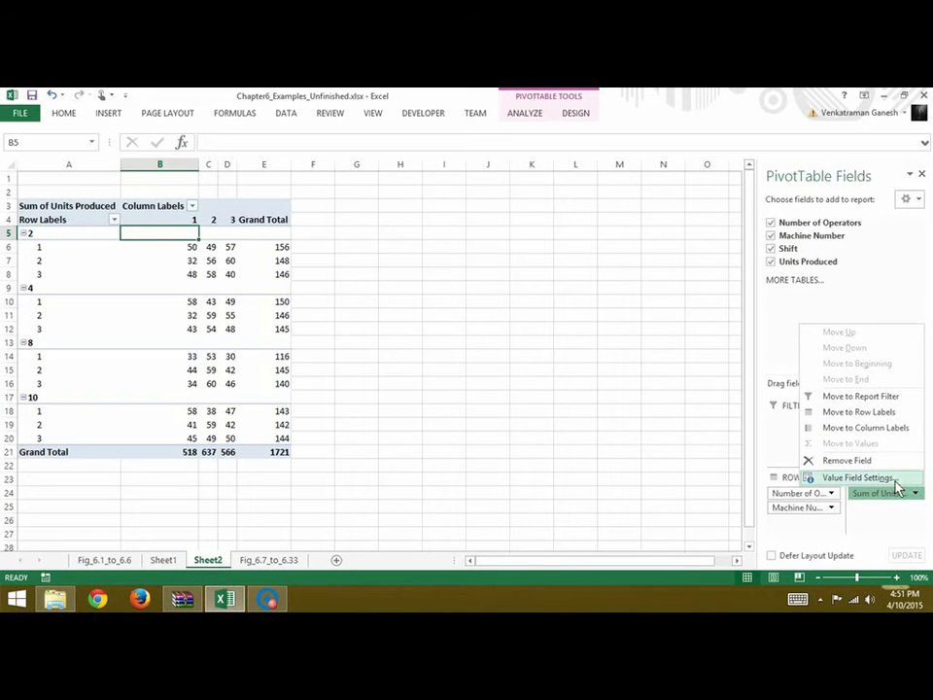
pyautogui.click(895, 479)
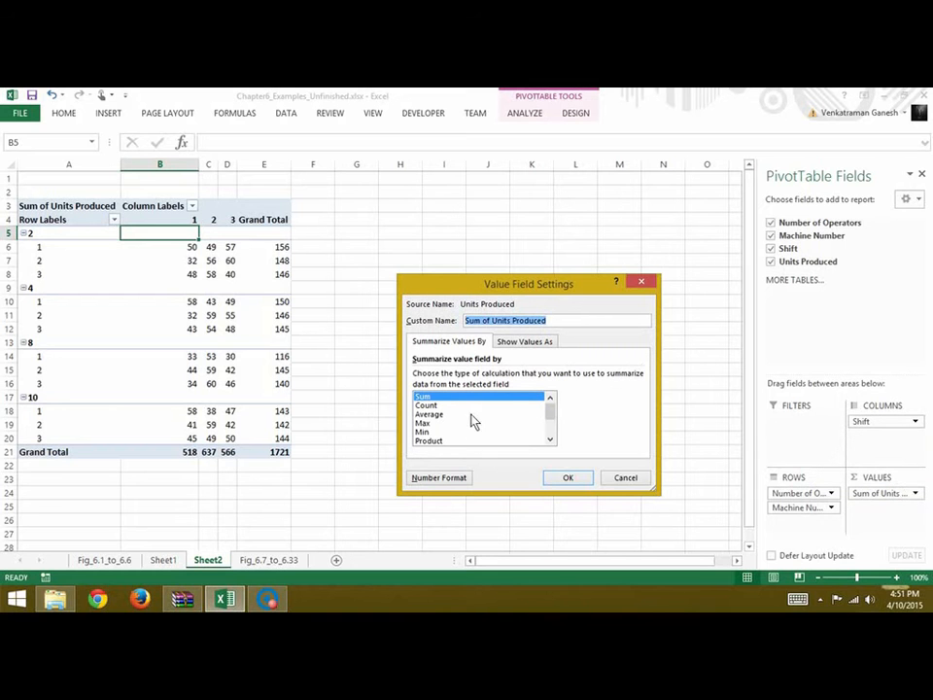
pyautogui.click(427, 424)
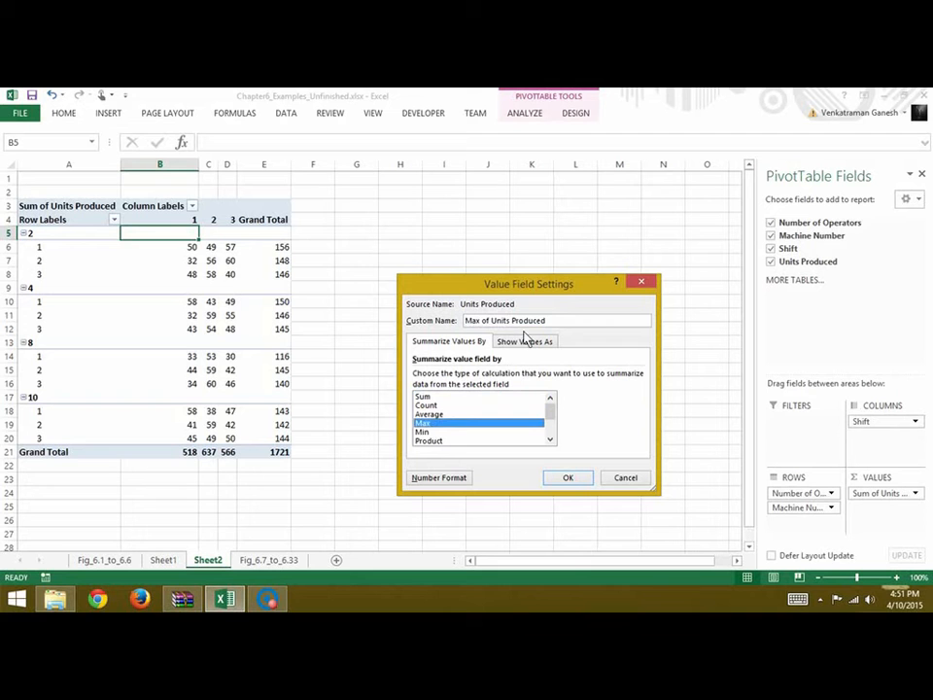
pyautogui.click(567, 479)
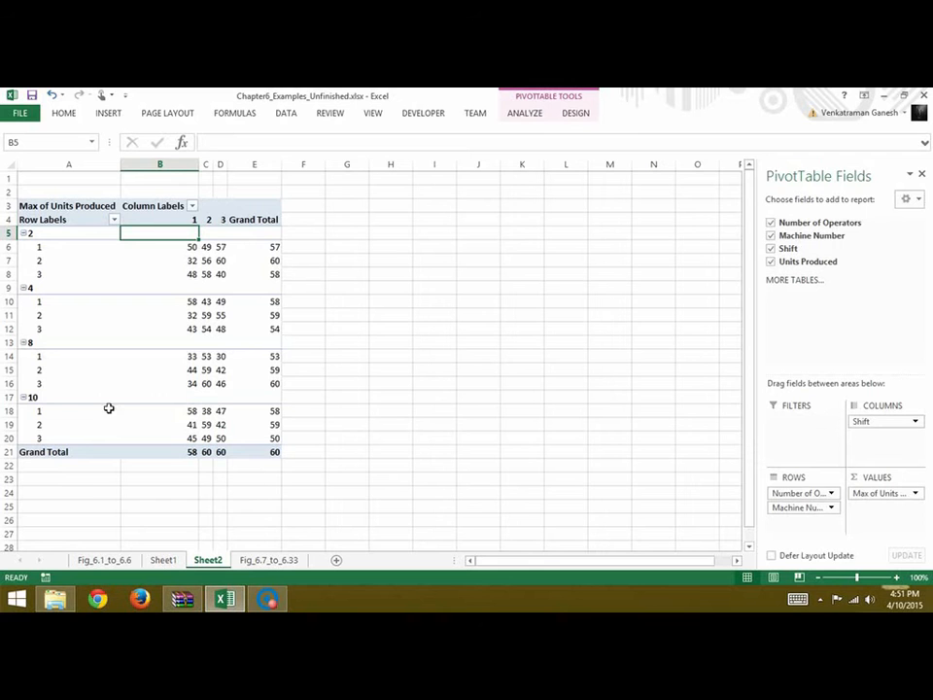
# Rename the PivotTable's Grand Total label in cell E4 to Max.
pyautogui.click(256, 225)
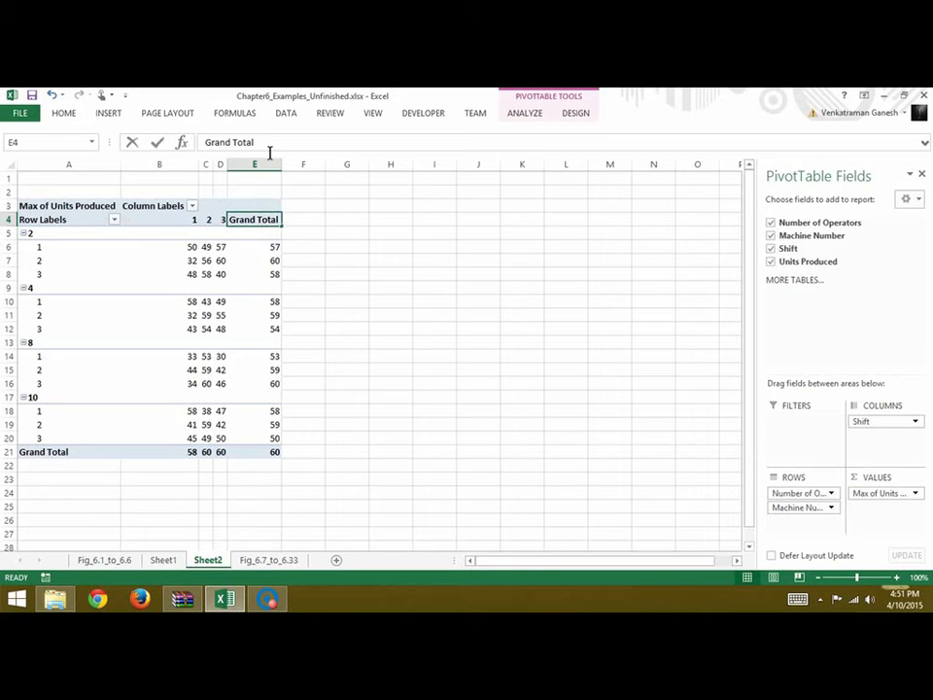
pyautogui.moveTo(268, 145); pyautogui.dragTo(199, 146)
pyautogui.write('Max')
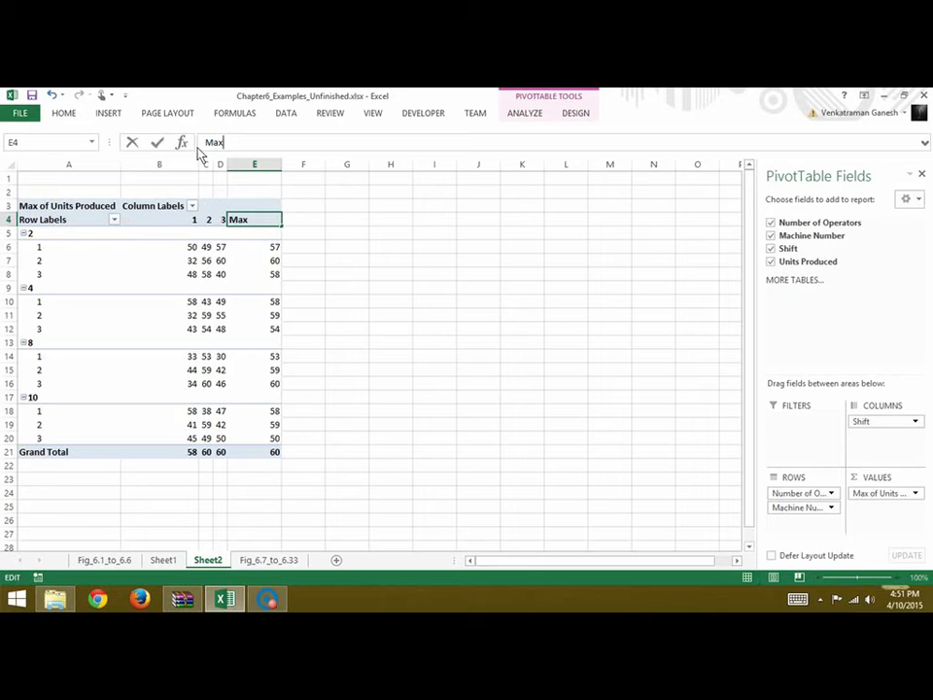
pyautogui.click(347, 249)
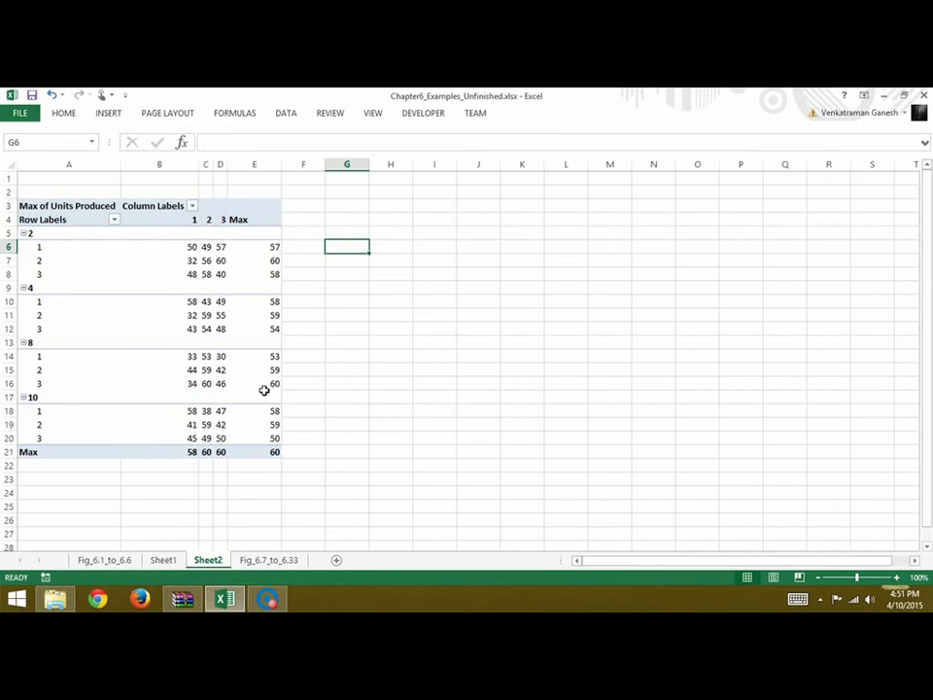
# Examine the number format options in the value field settings for Max of Units Produced.
pyautogui.click(256, 262)
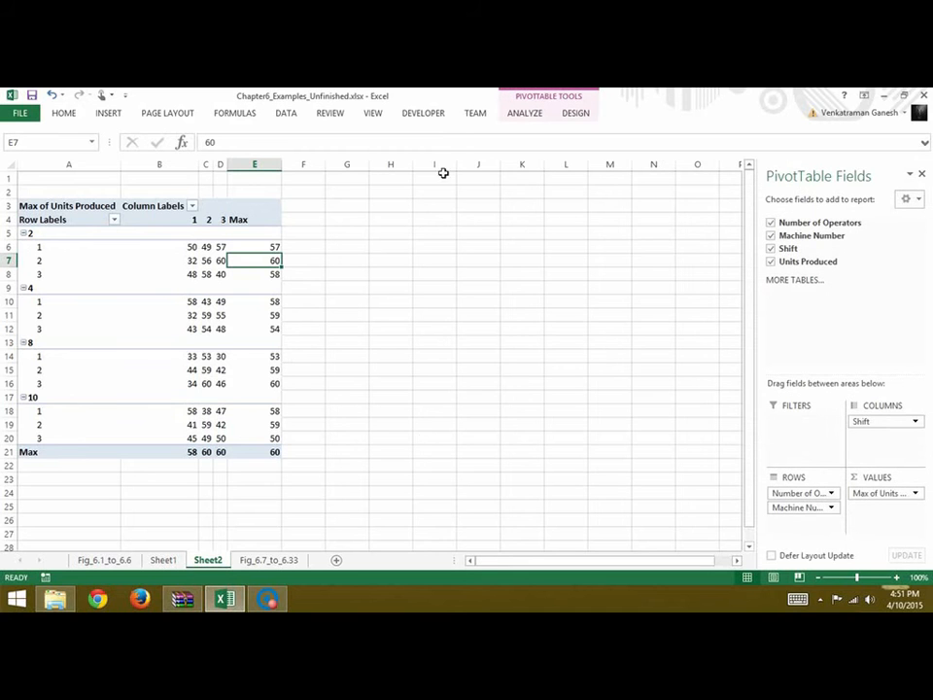
pyautogui.click(915, 494)
pyautogui.click(875, 477)
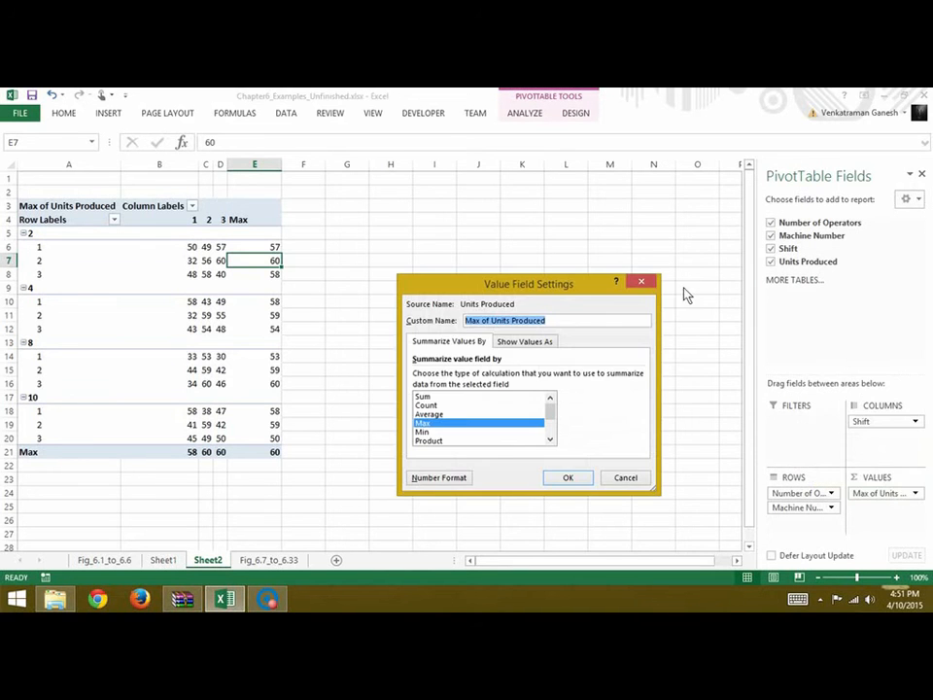
pyautogui.click(442, 478)
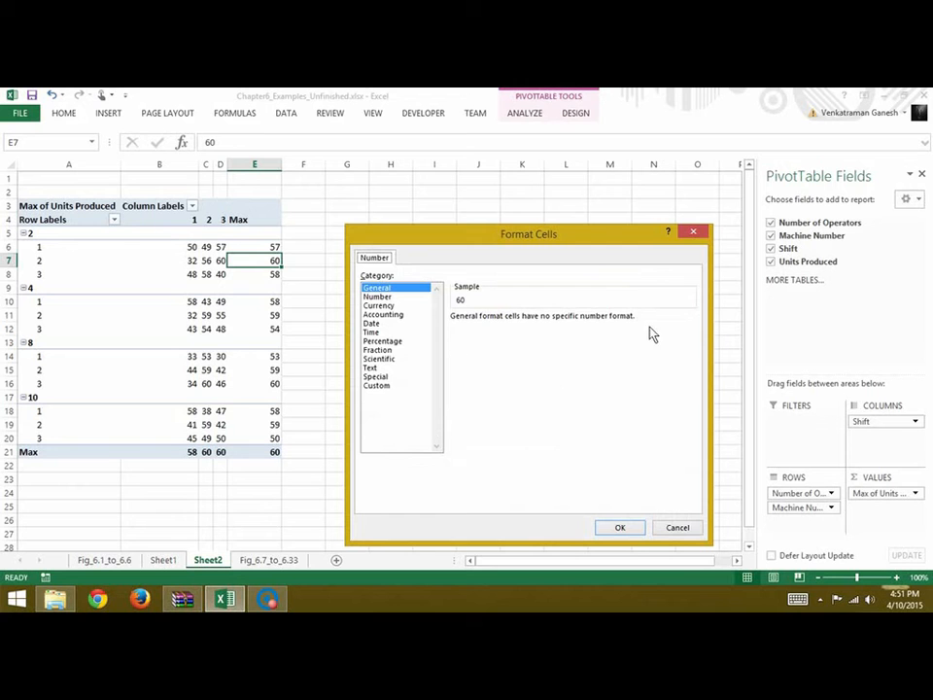
pyautogui.click(628, 534)
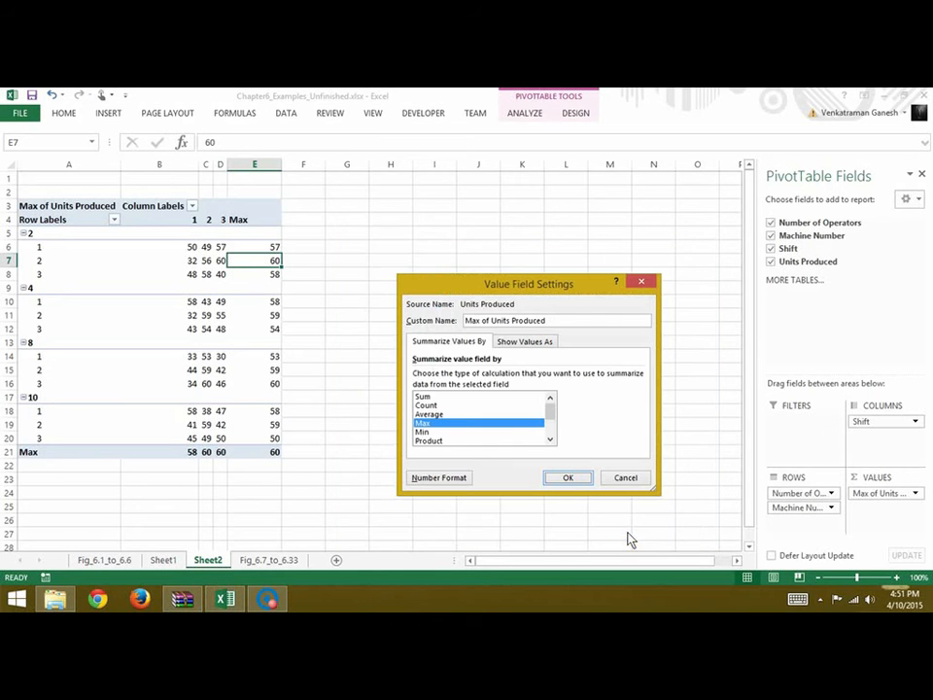
# Try showing the Max of Units Produced values as % Of, with Number of Operators as the base field.
pyautogui.click(533, 345)
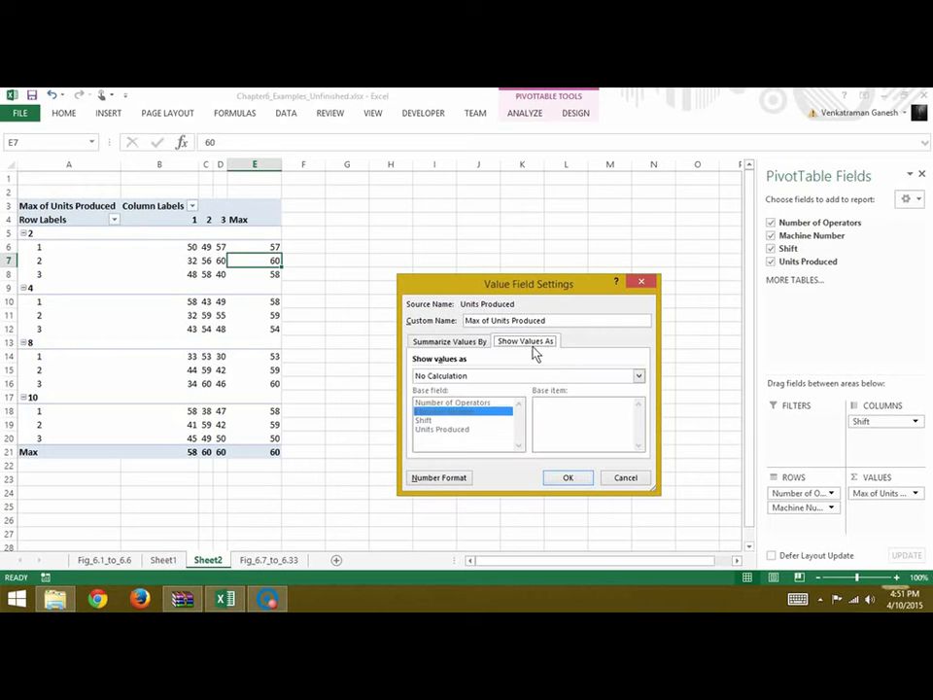
pyautogui.click(544, 378)
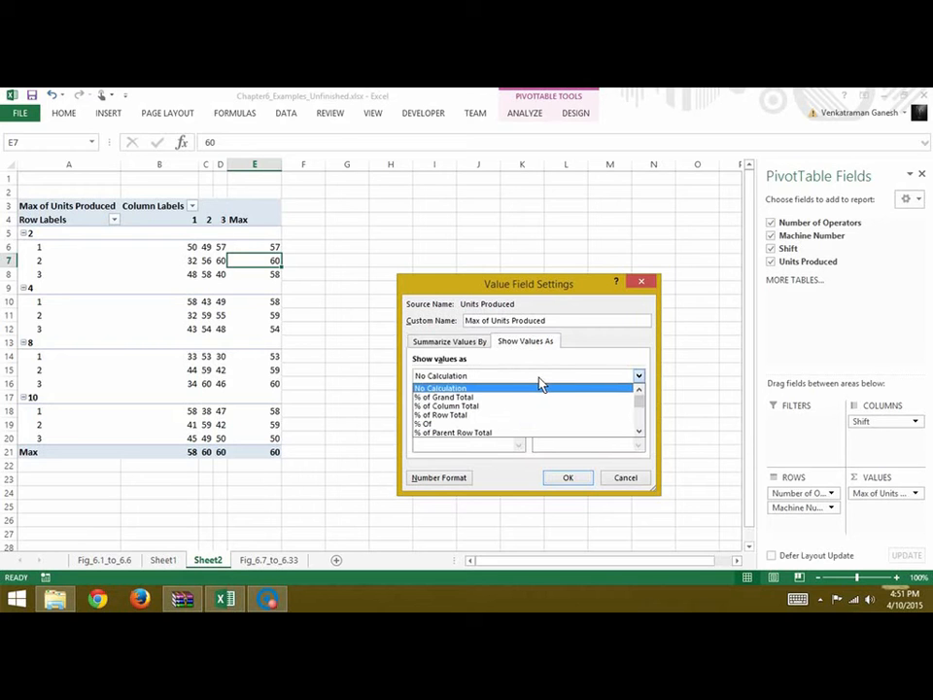
pyautogui.click(493, 425)
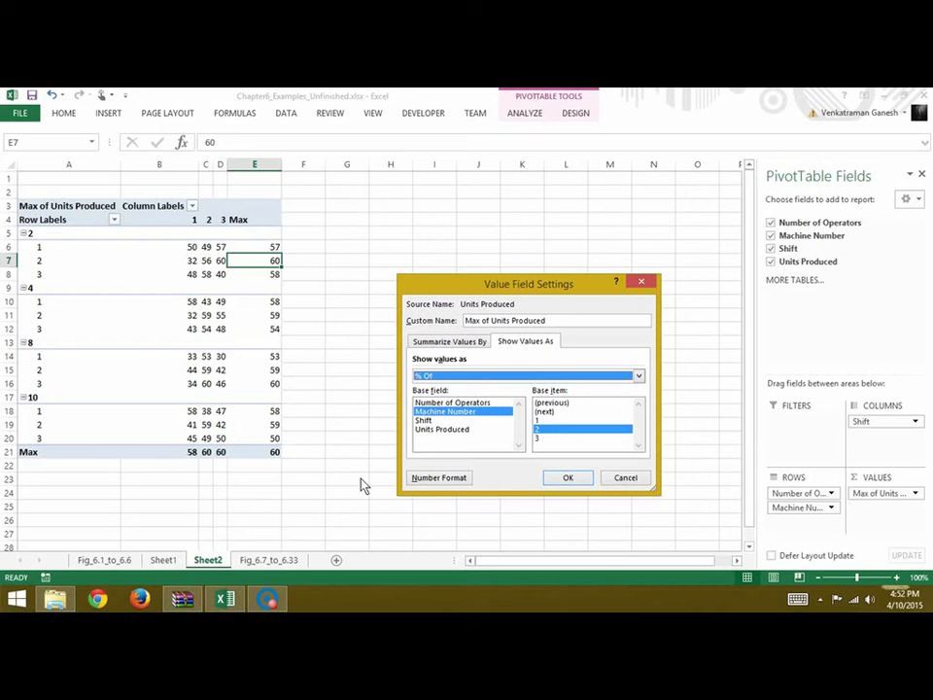
pyautogui.click(477, 403)
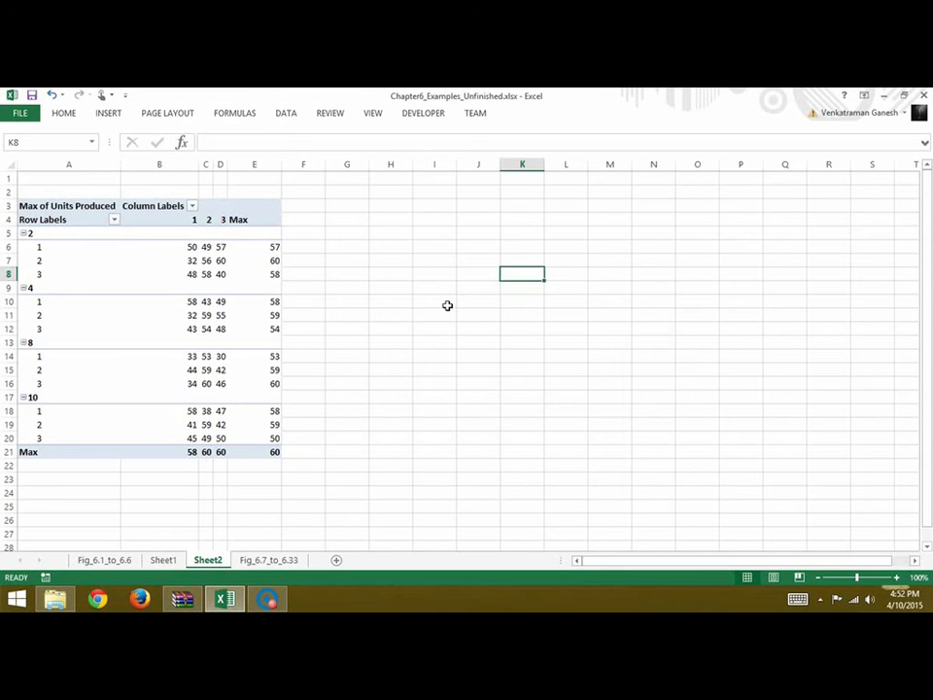
# Give the Number of Operators field a custom Max subtotal and include new items in its manual filter.
pyautogui.click(445, 303)
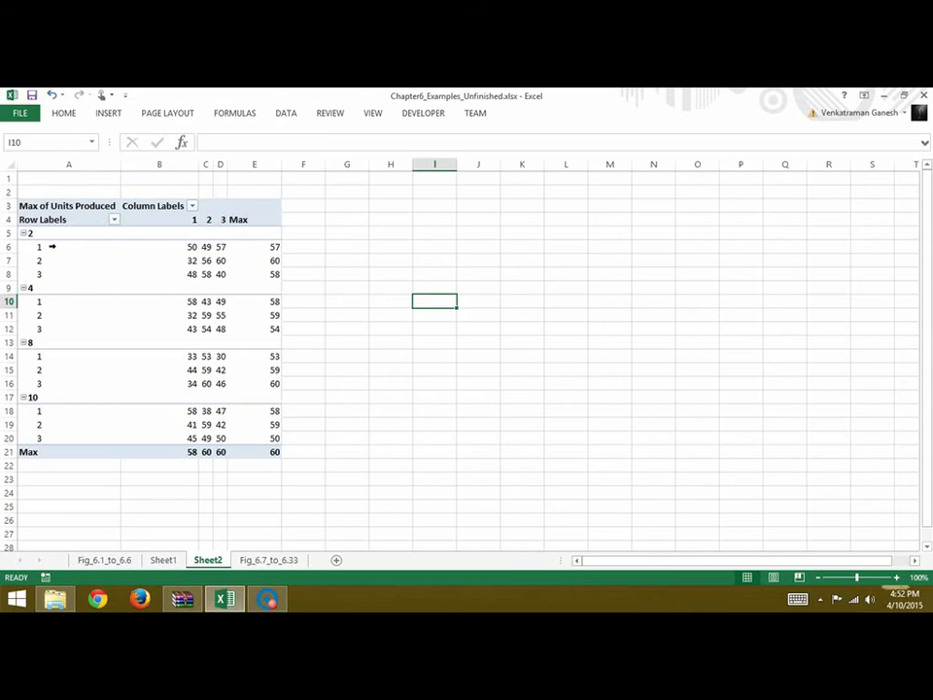
pyautogui.click(52, 236)
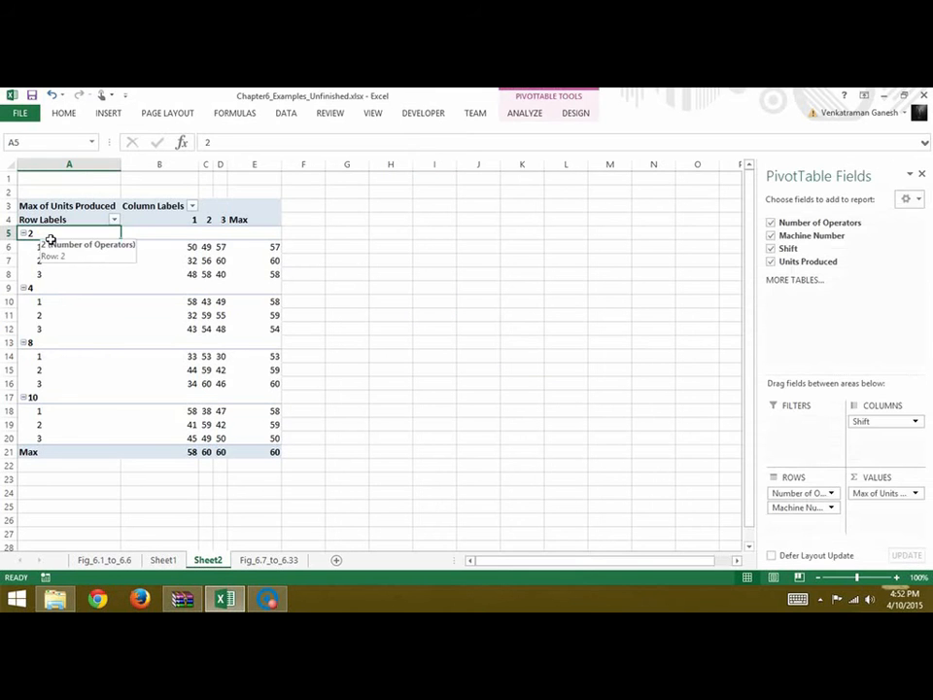
pyautogui.rightClick(51, 239)
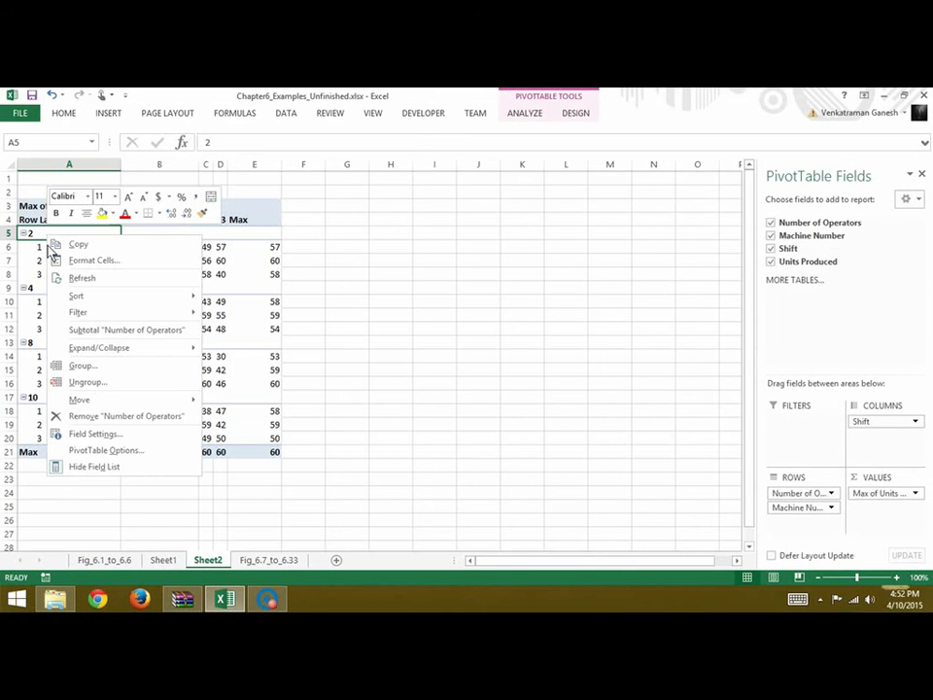
pyautogui.click(112, 439)
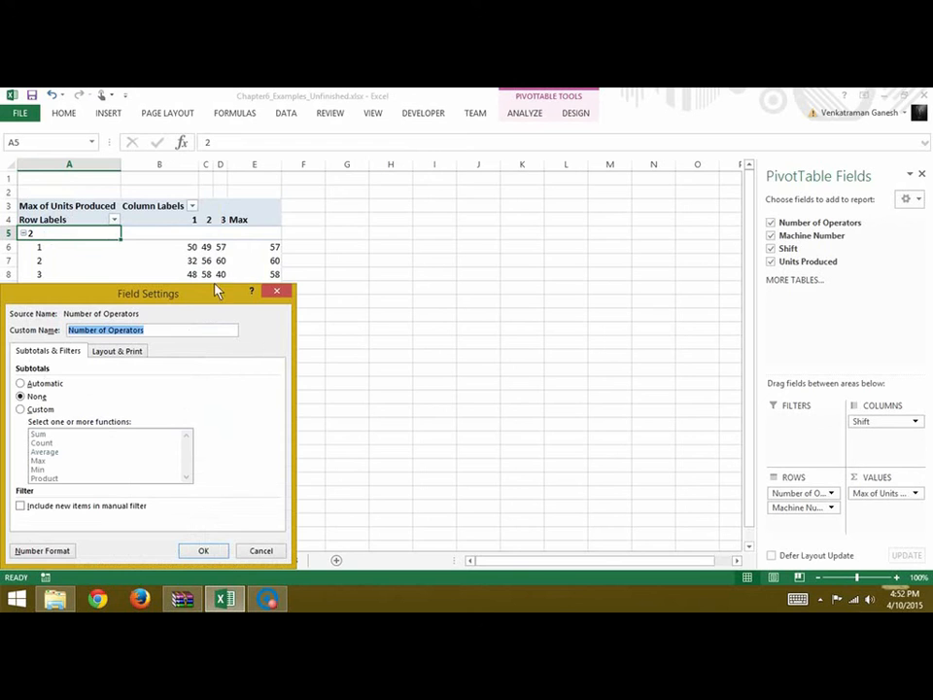
pyautogui.moveTo(212, 297); pyautogui.dragTo(483, 188)
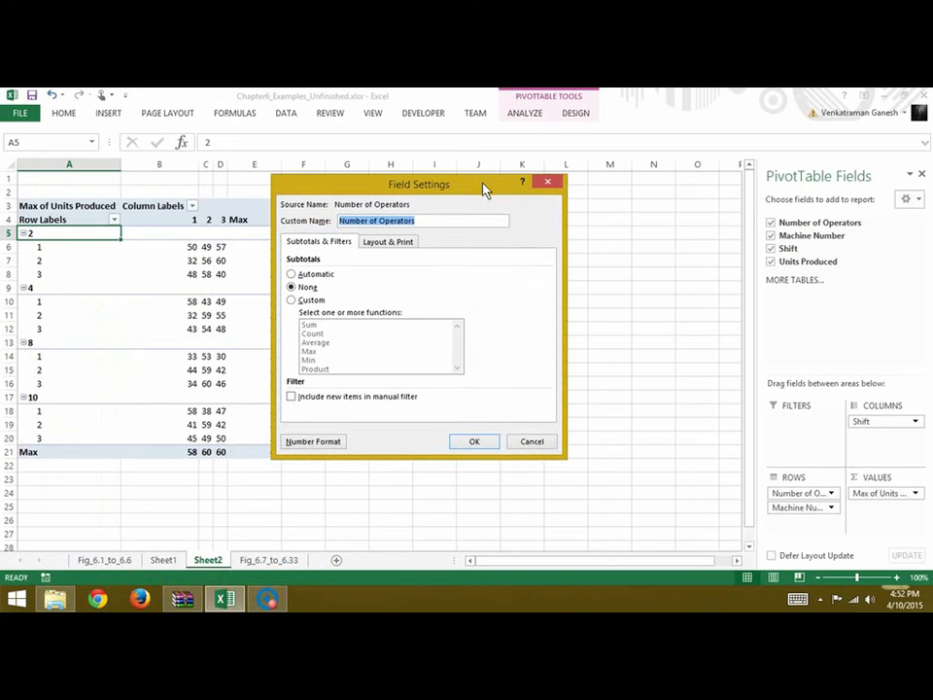
pyautogui.click(292, 301)
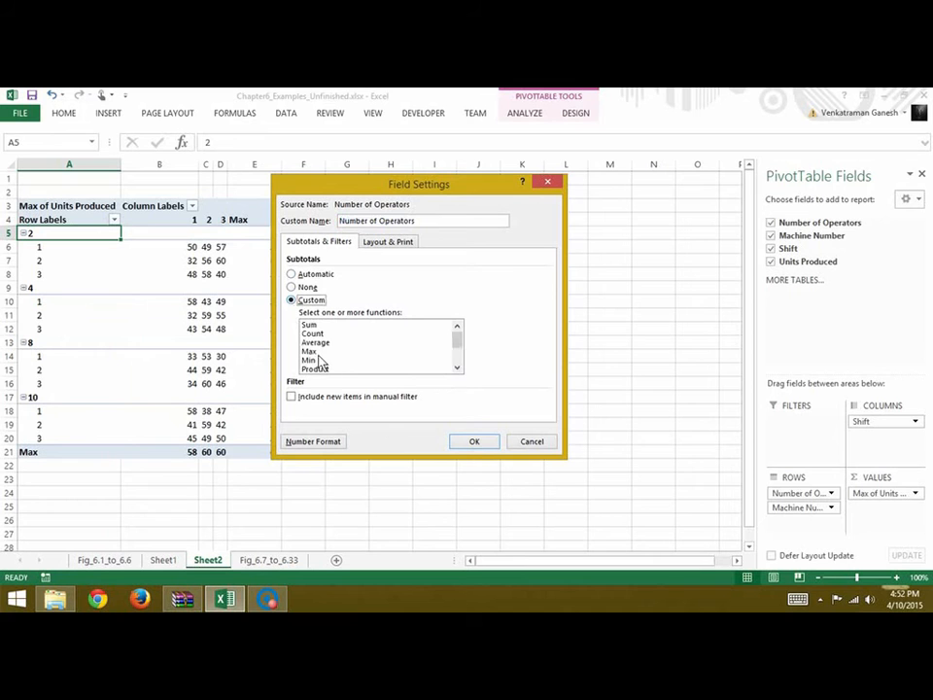
pyautogui.click(311, 352)
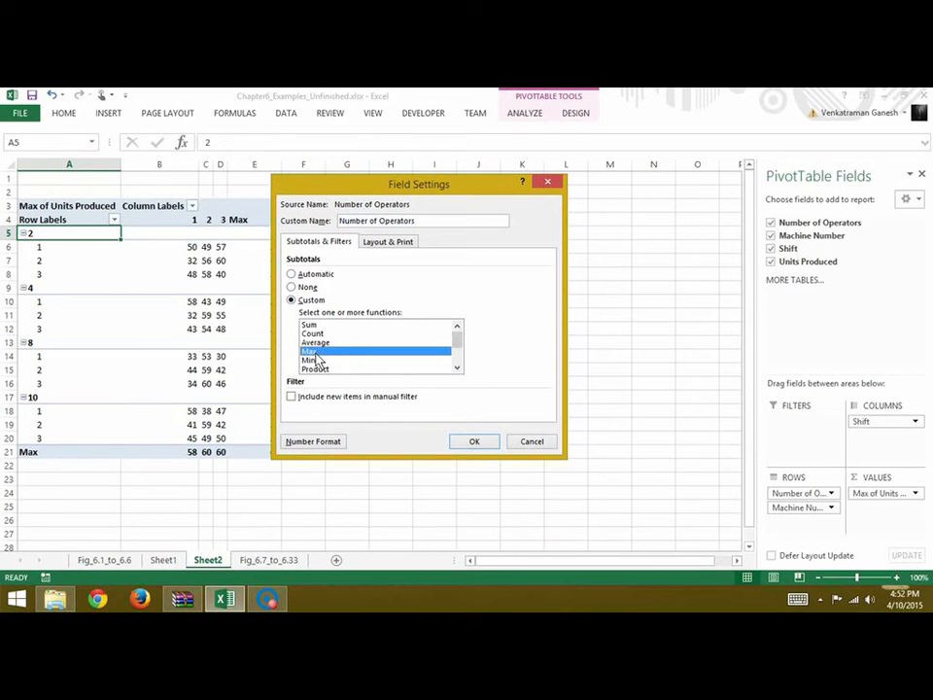
pyautogui.click(292, 398)
pyautogui.click(484, 445)
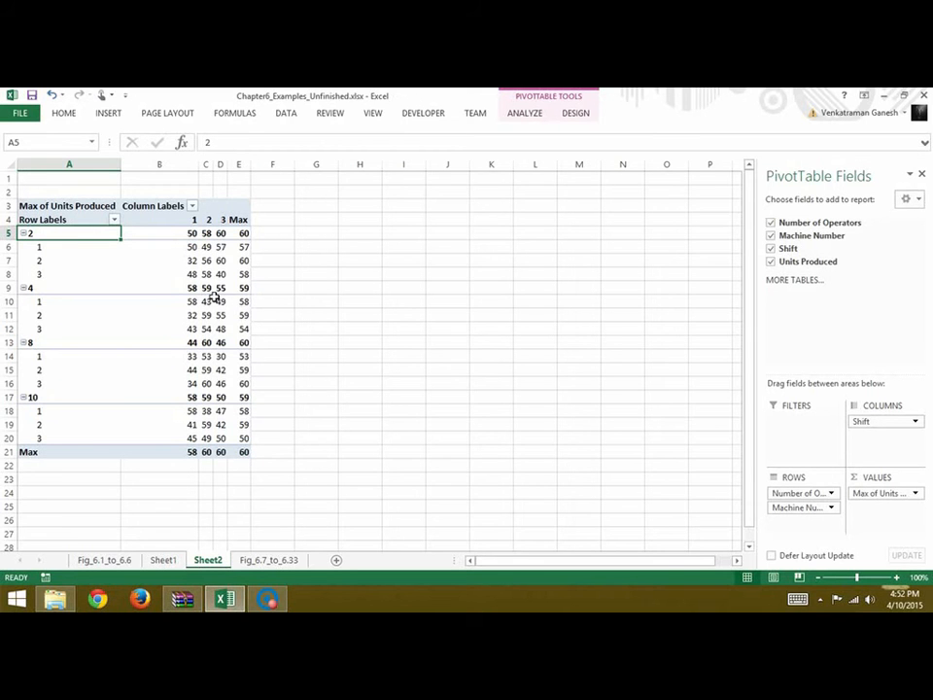
# Give the Machine Number row field a custom subtotal using the Max function.
pyautogui.click(42, 246)
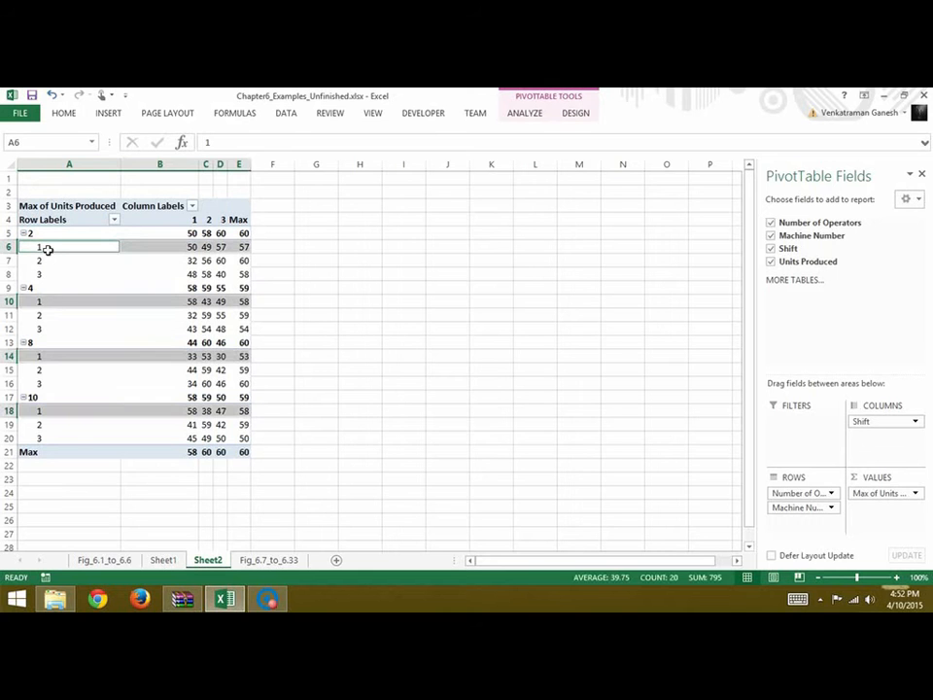
pyautogui.click(61, 251)
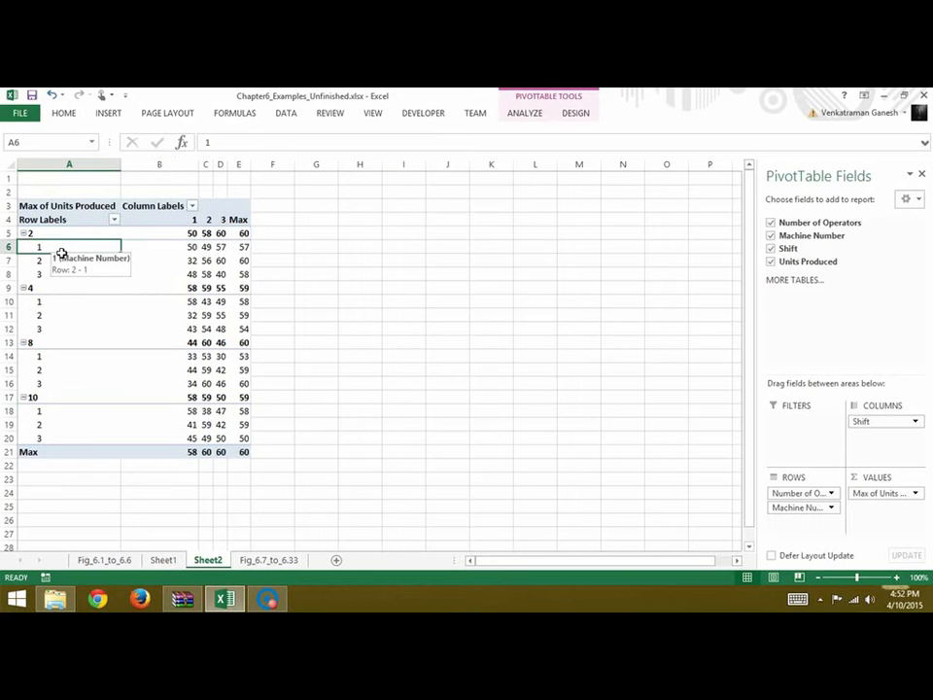
pyautogui.rightClick(62, 253)
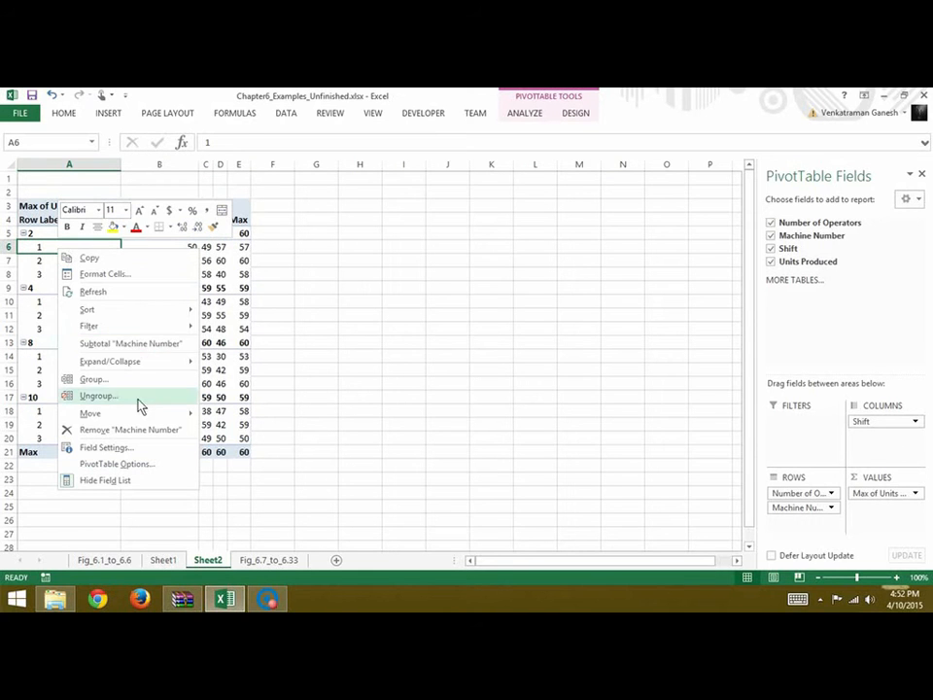
pyautogui.click(132, 457)
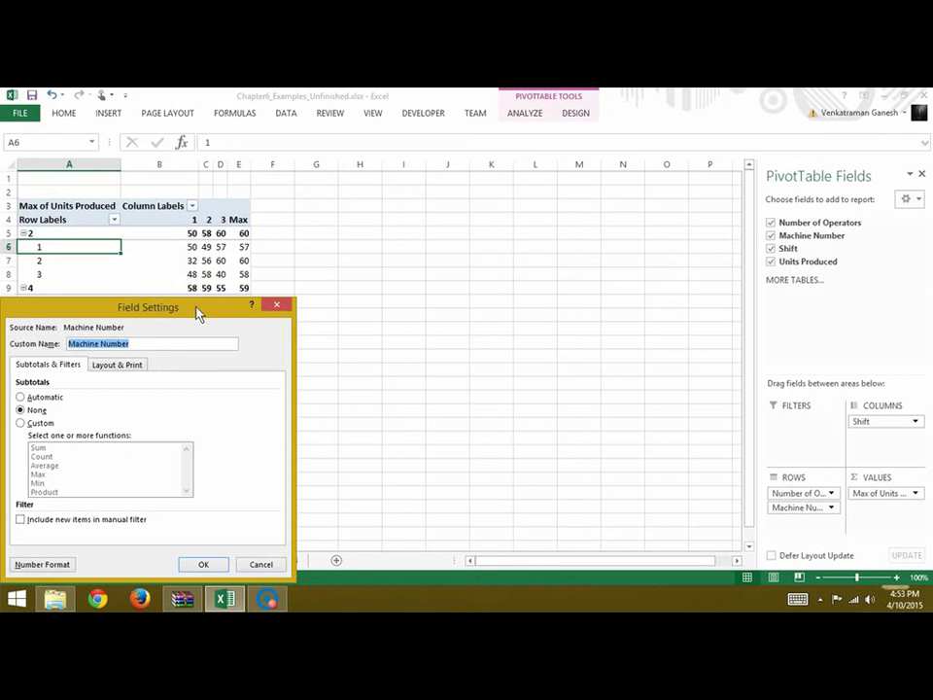
pyautogui.moveTo(199, 312); pyautogui.dragTo(458, 215)
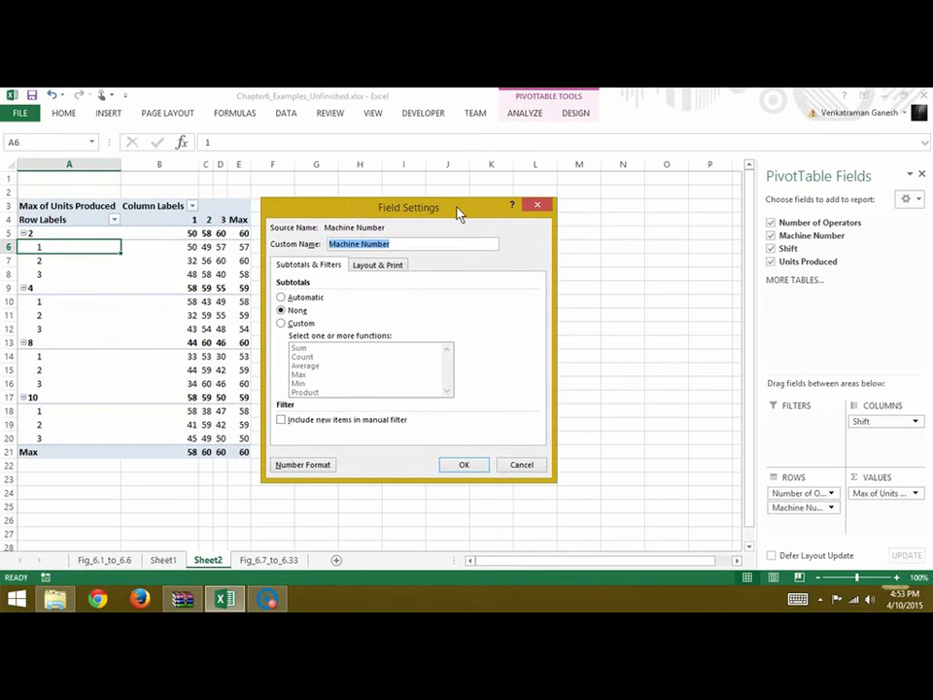
pyautogui.click(282, 323)
pyautogui.click(307, 377)
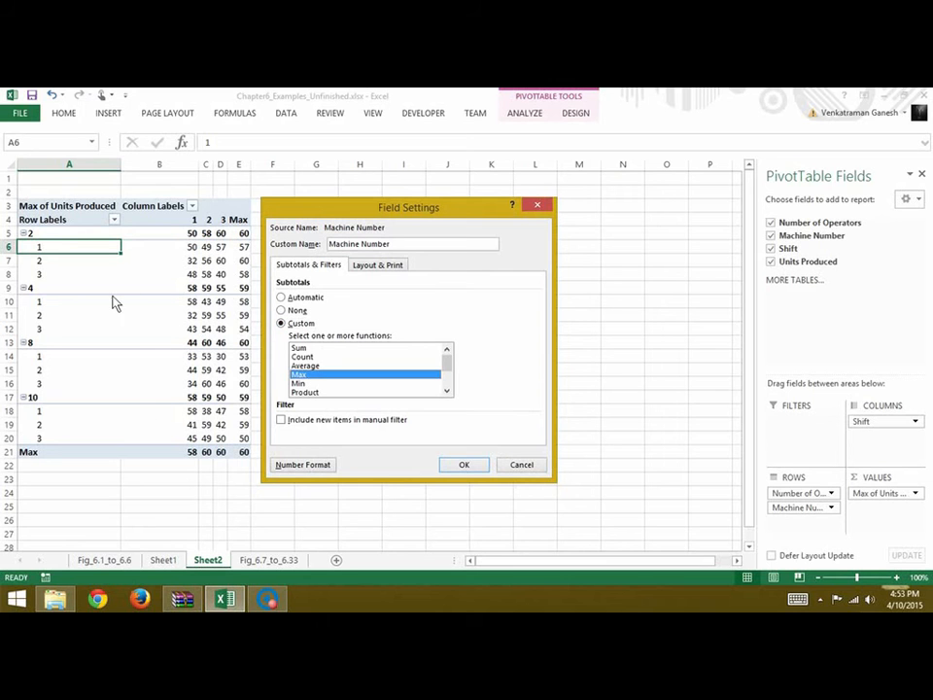
pyautogui.click(466, 466)
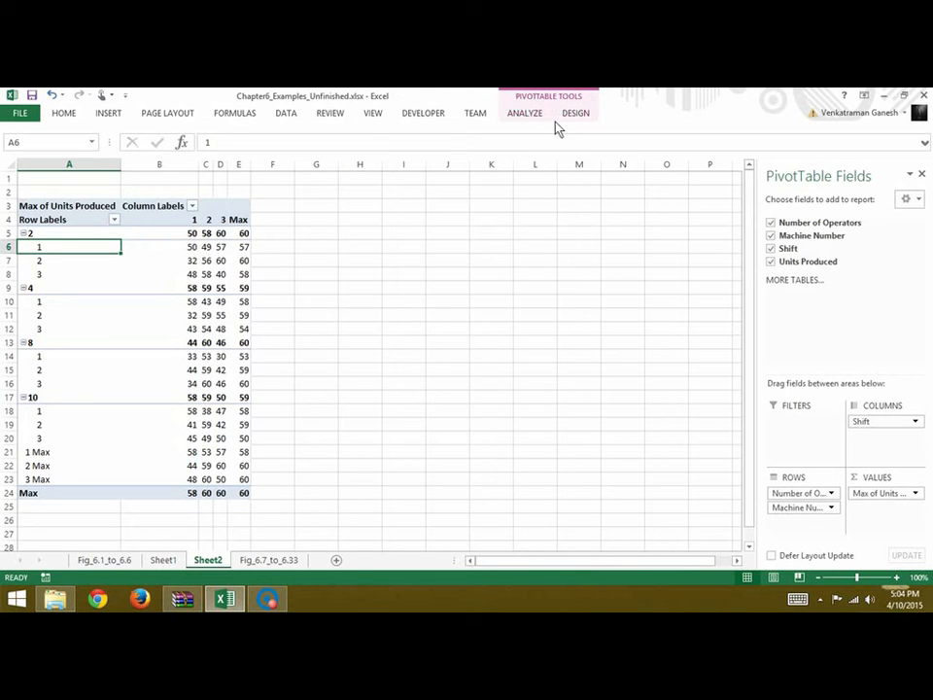
pyautogui.press('Down')
pyautogui.press('Down')
pyautogui.press('Down')
pyautogui.press('Right')
pyautogui.press('Right')
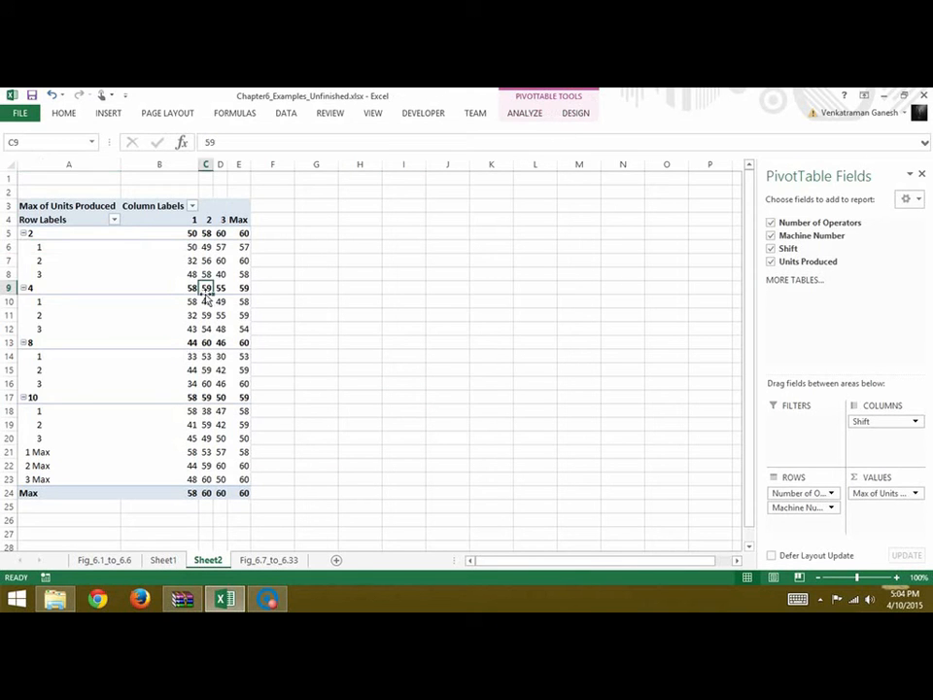
pyautogui.click(529, 116)
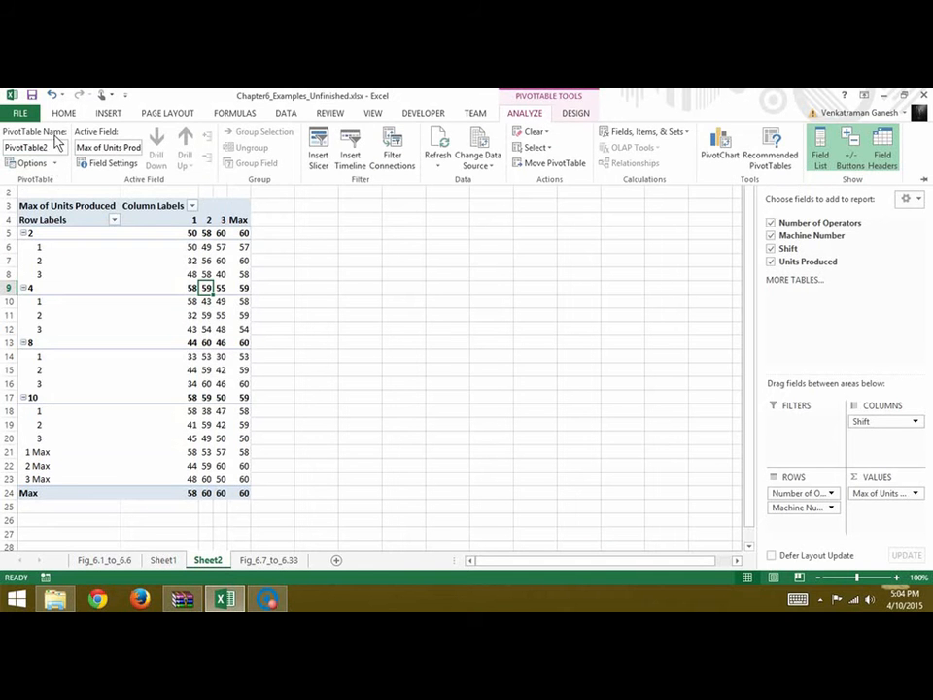
pyautogui.click(72, 250)
# Set the PivotTable options to merge and center cells with labels and use the Classic PivotTable layout.
pyautogui.click(65, 240)
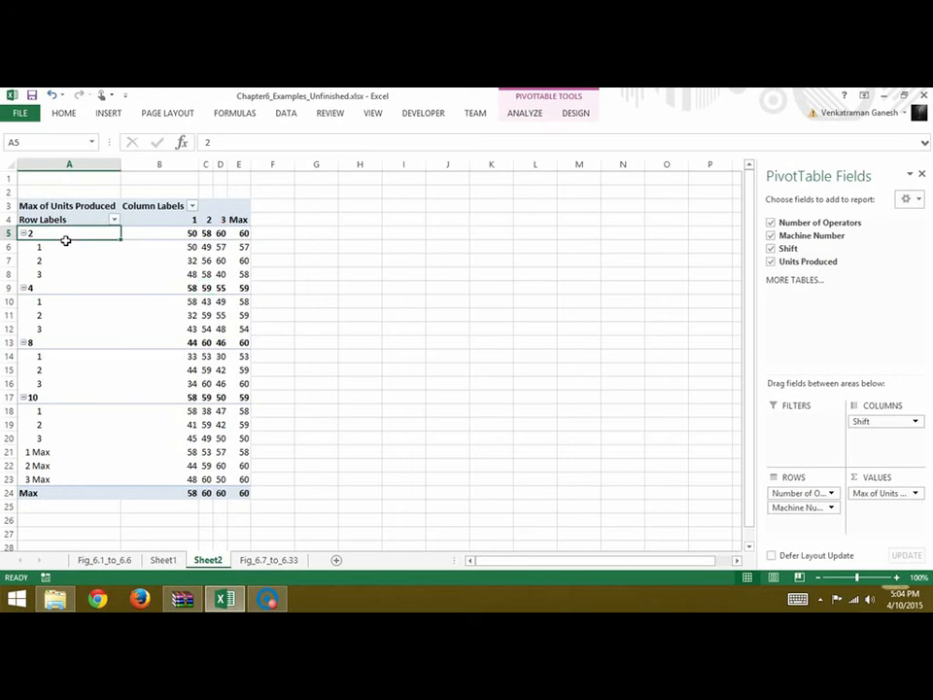
pyautogui.rightClick(66, 240)
pyautogui.click(131, 453)
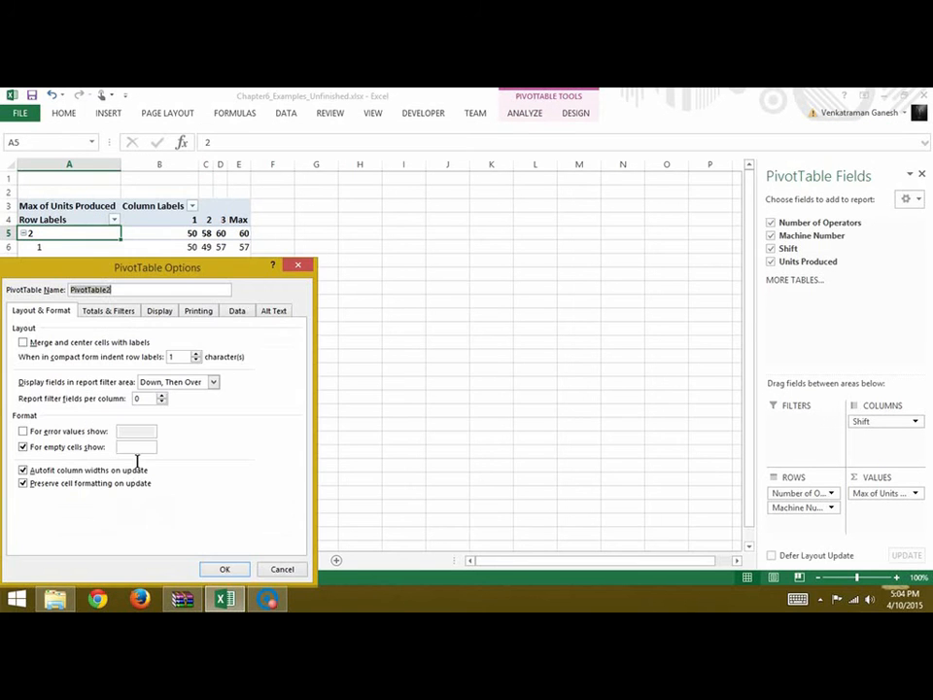
pyautogui.moveTo(235, 273); pyautogui.dragTo(500, 207)
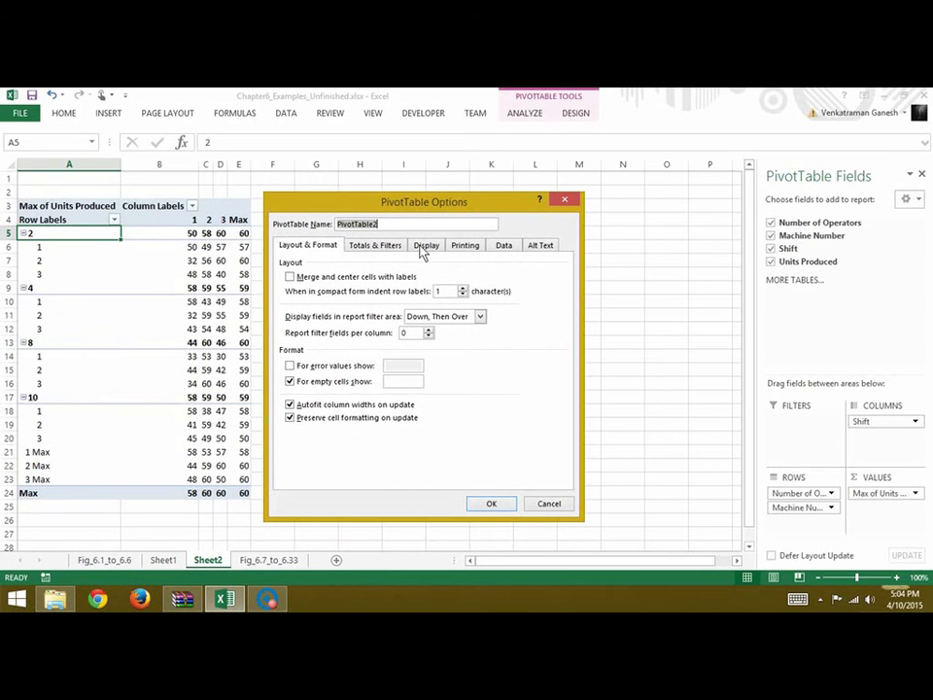
pyautogui.click(291, 279)
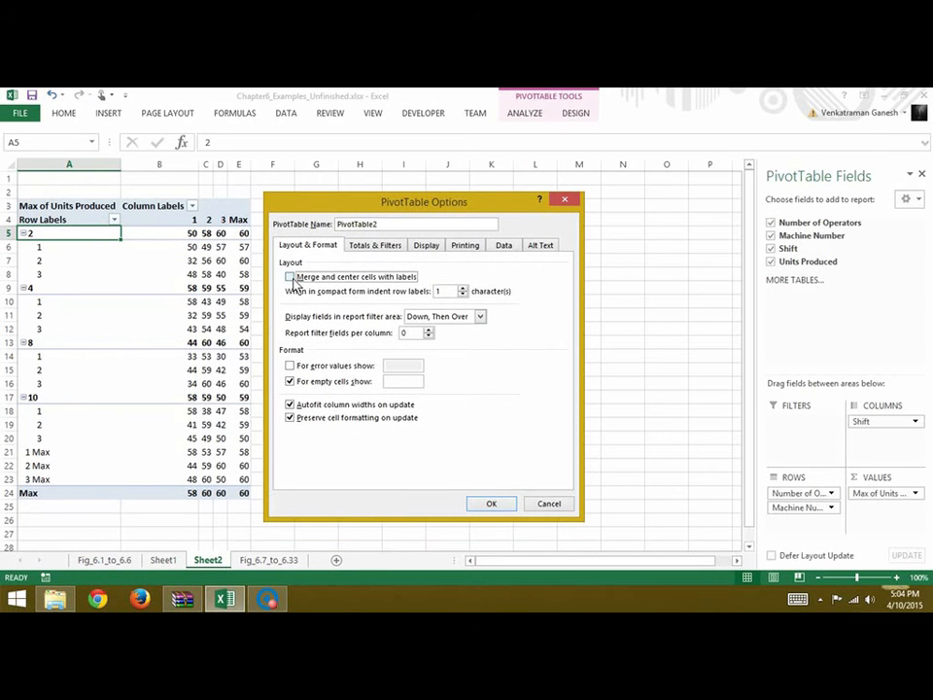
pyautogui.click(426, 247)
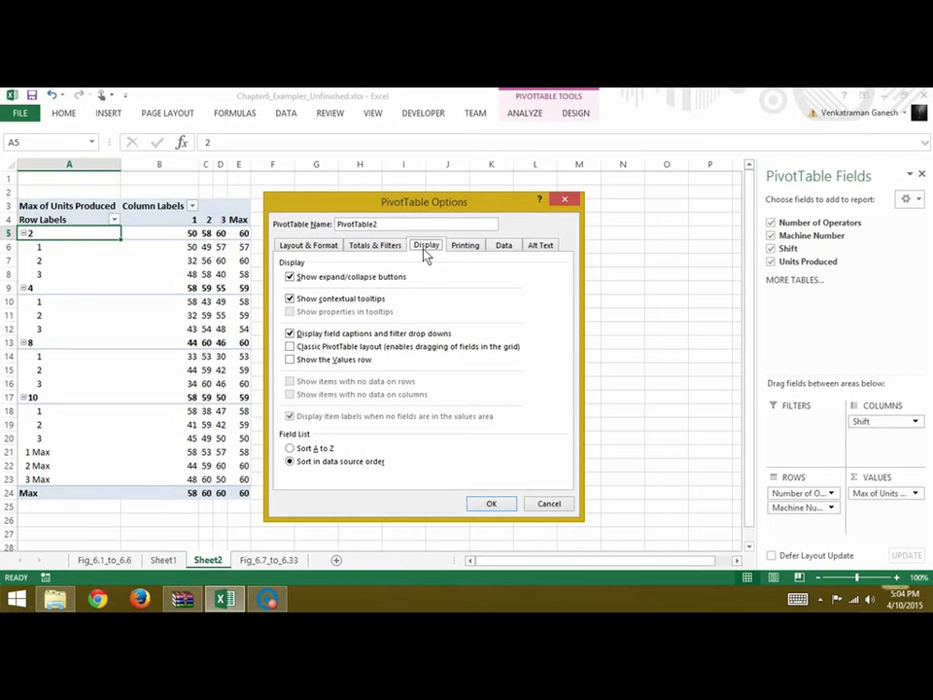
pyautogui.click(290, 347)
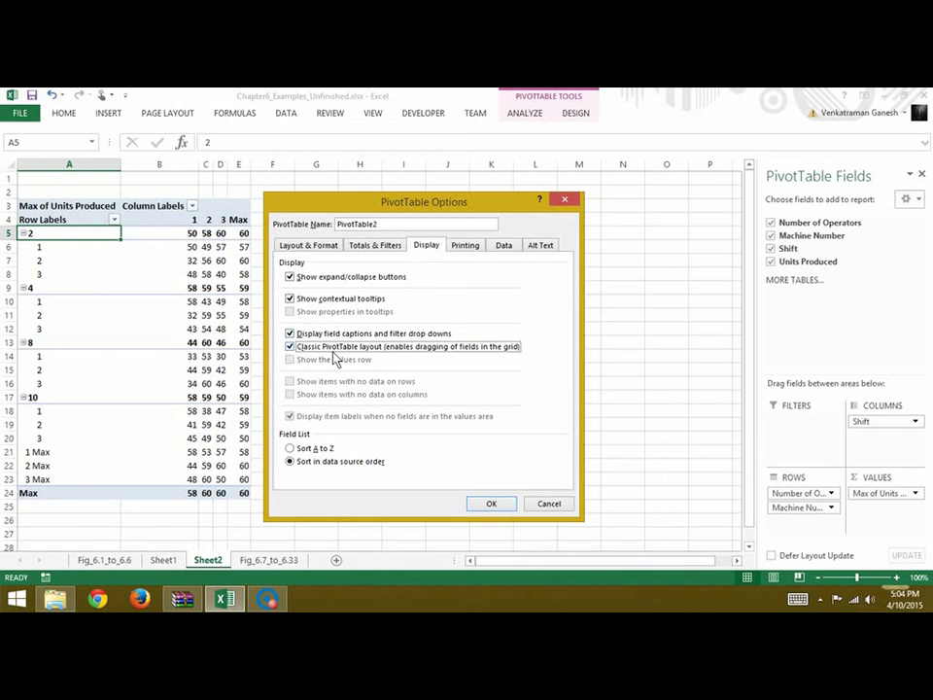
pyautogui.click(488, 505)
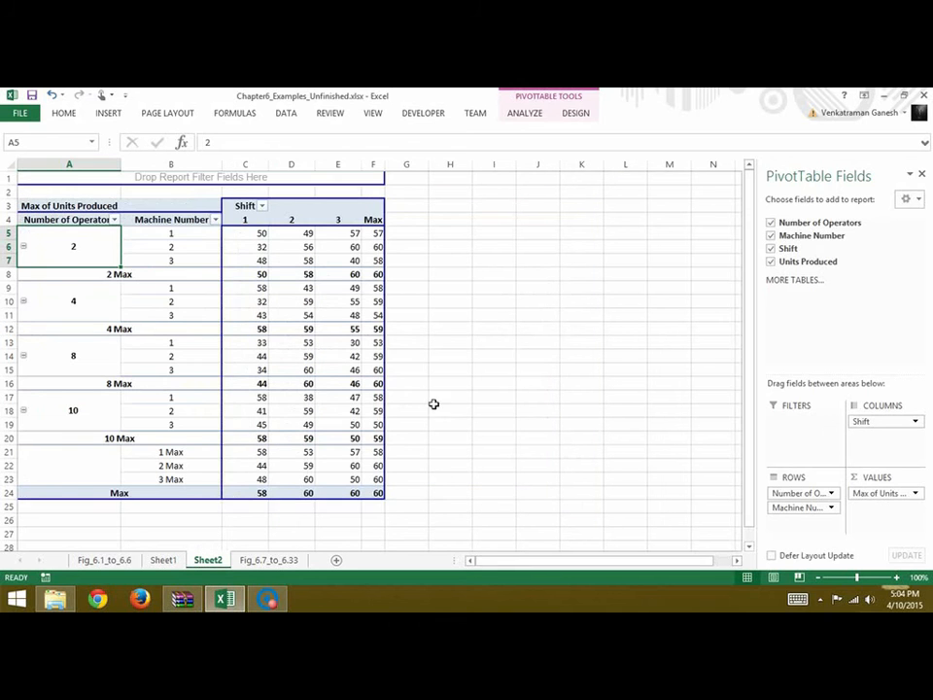
pyautogui.click(489, 302)
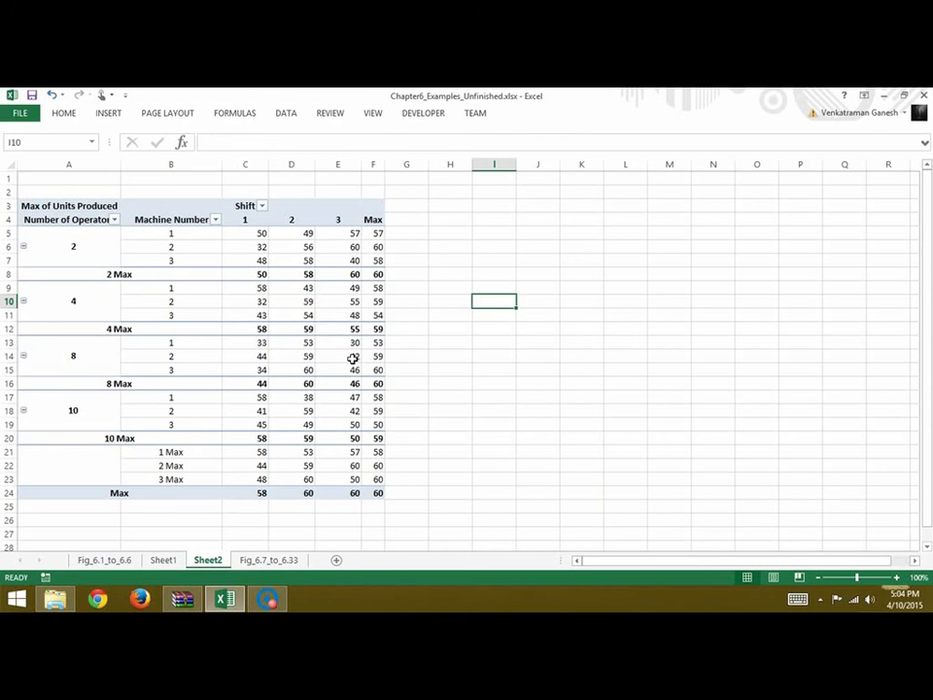
pyautogui.click(261, 370)
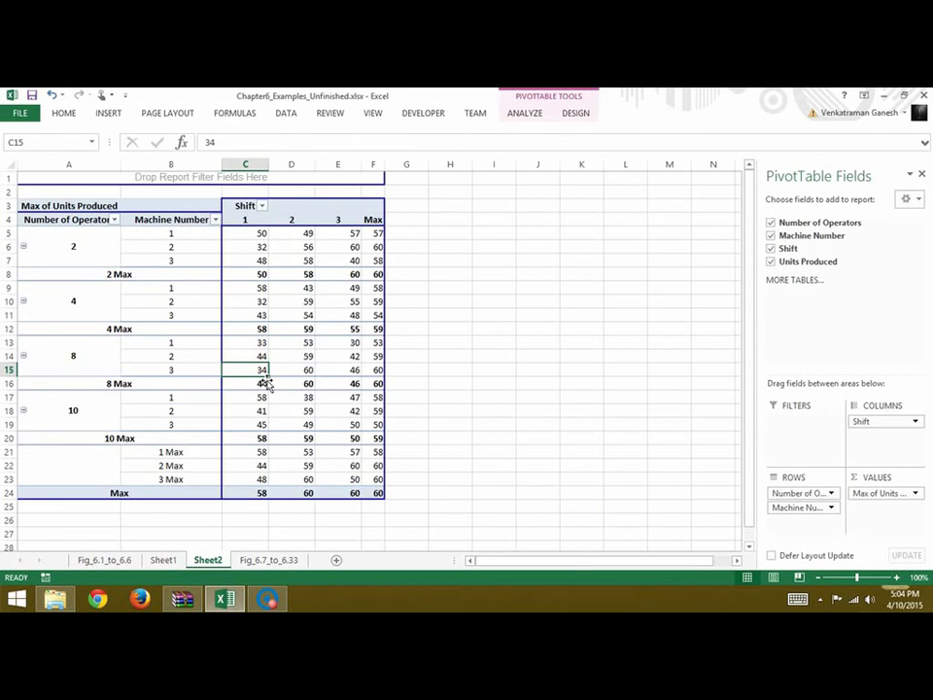
pyautogui.click(525, 113)
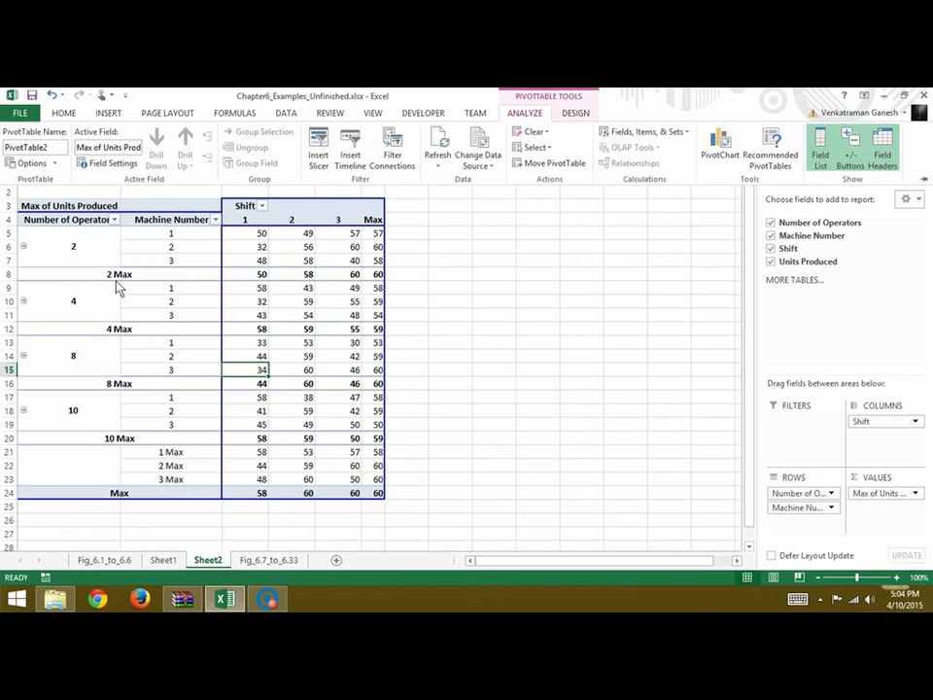
pyautogui.doubleClick(525, 113)
pyautogui.click(525, 113)
pyautogui.click(133, 291)
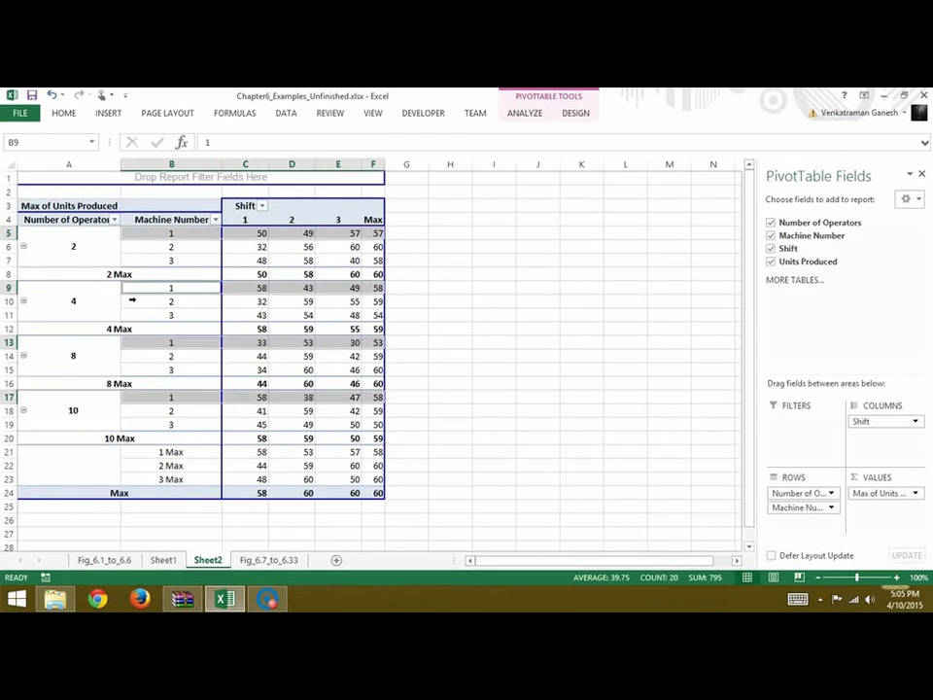
# Sort the Number of Operators row field from largest to smallest.
pyautogui.click(75, 259)
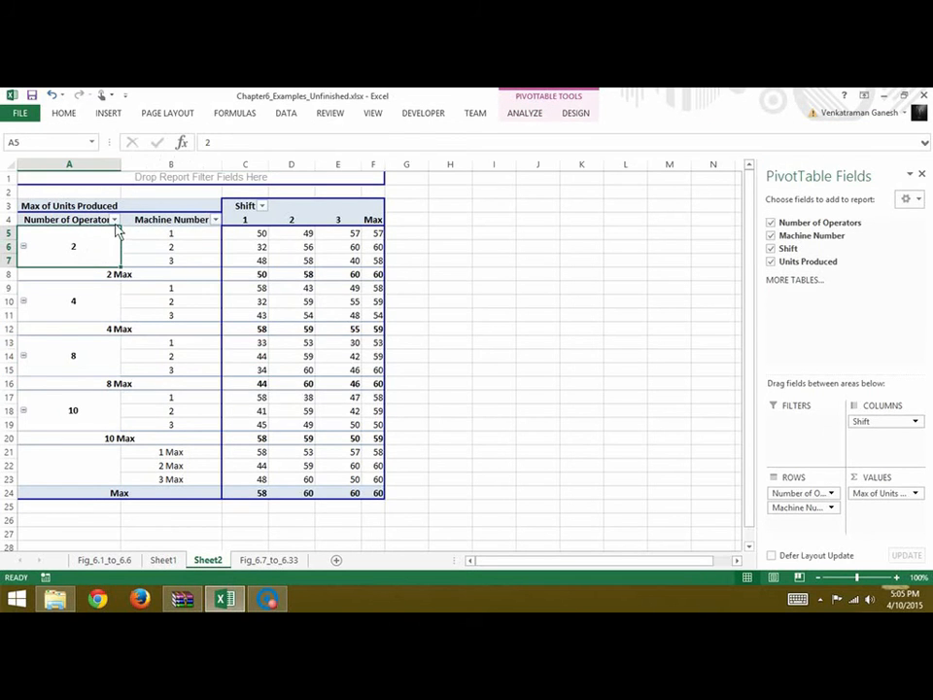
pyautogui.click(115, 221)
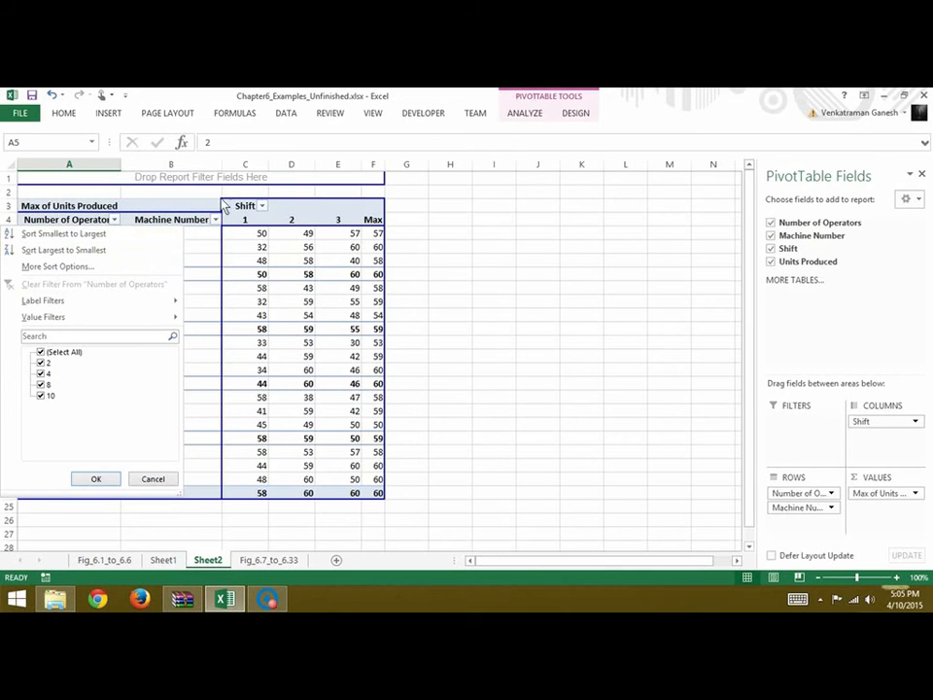
pyautogui.click(43, 252)
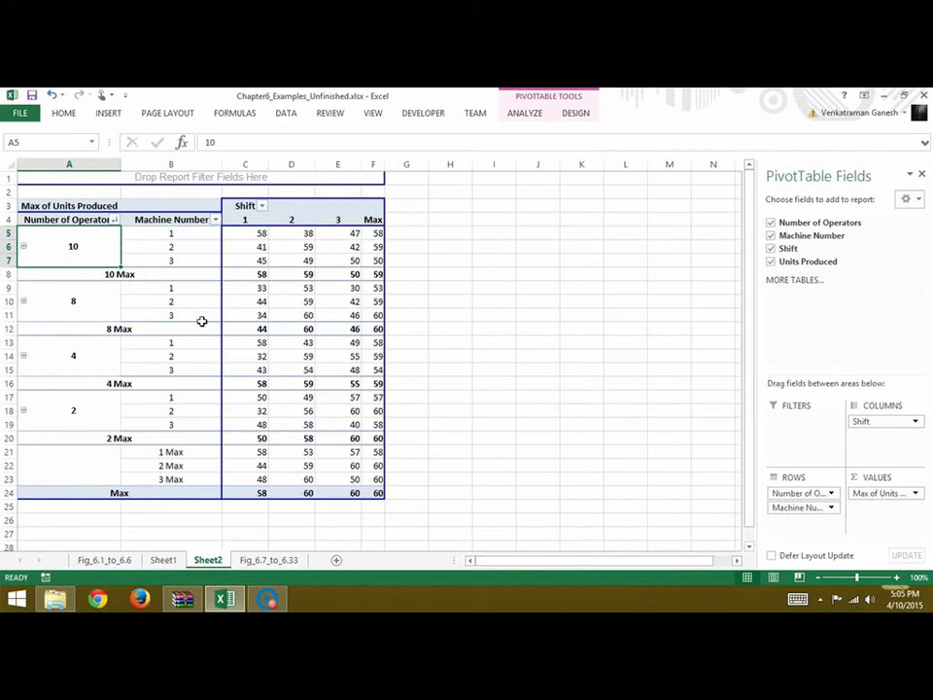
# Insert slicers for Machine Number and Shift, and filter the PivotTable to machine 3.
pyautogui.click(526, 115)
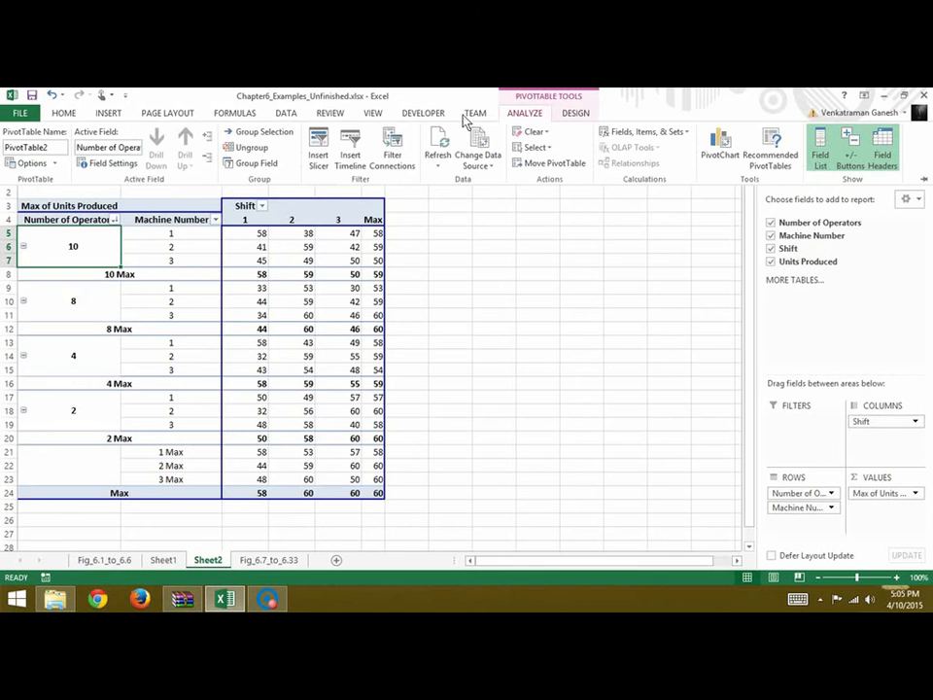
pyautogui.click(320, 167)
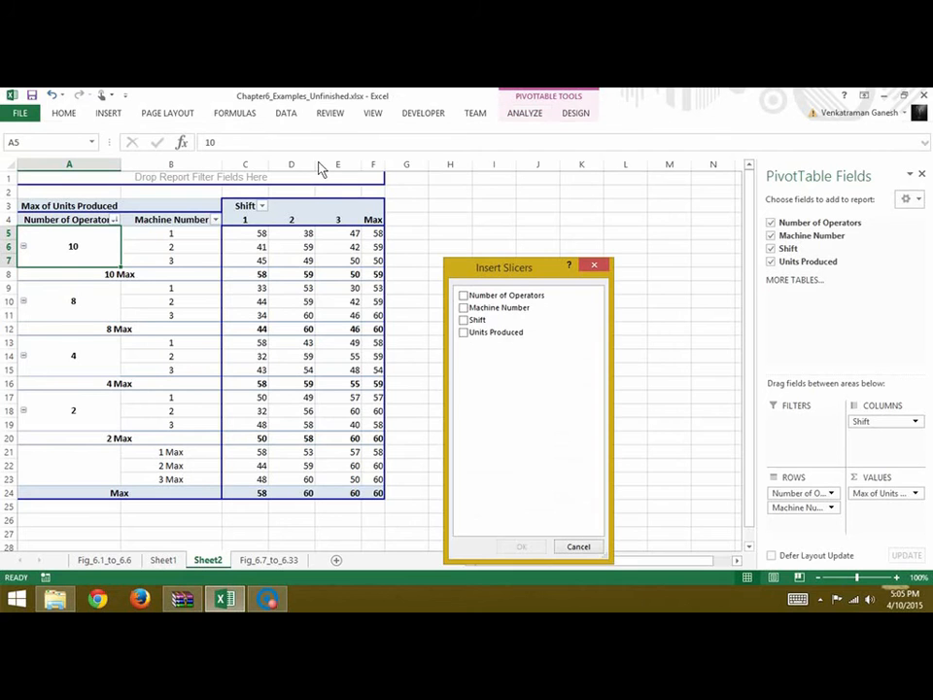
pyautogui.click(464, 307)
pyautogui.click(521, 546)
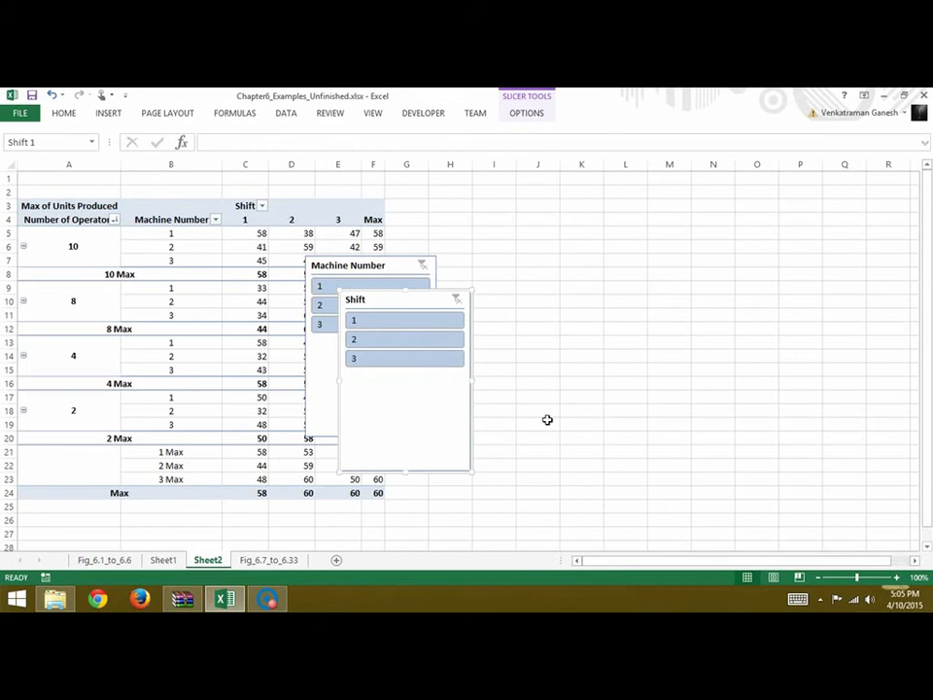
pyautogui.click(321, 324)
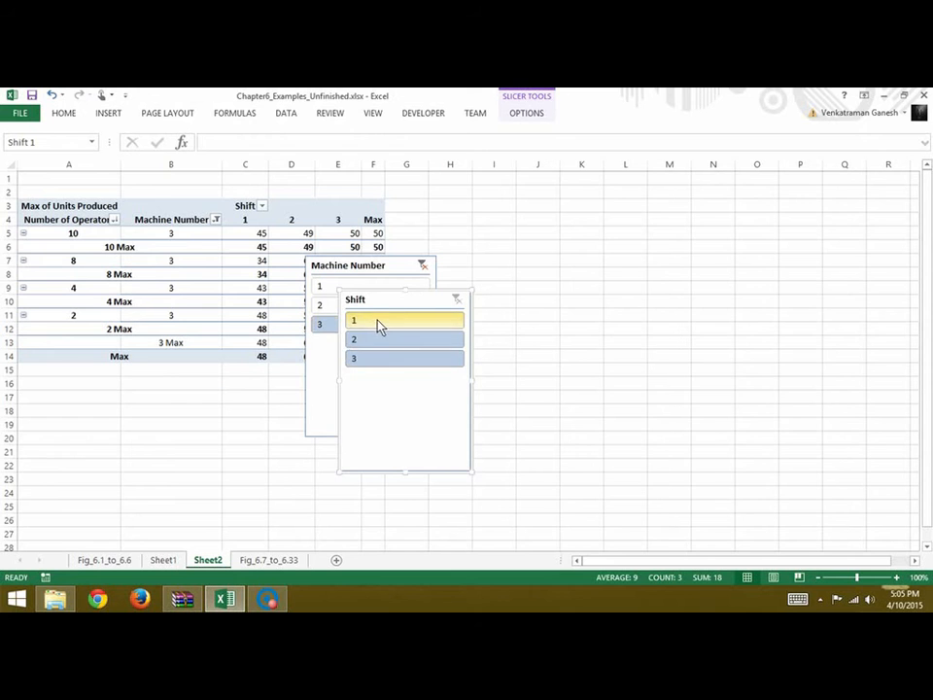
# Filter the PivotTable to shift 2 with the slicer and move the Machine Number and Shift slicers apart, clear of the table.
pyautogui.click(379, 322)
pyautogui.click(383, 341)
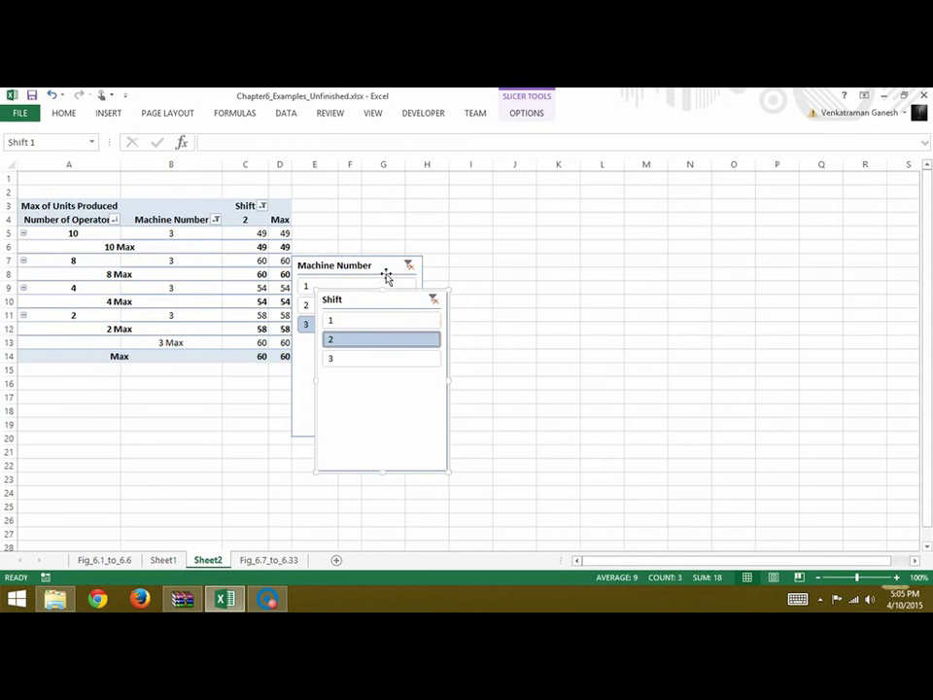
pyautogui.moveTo(386, 277); pyautogui.dragTo(669, 208)
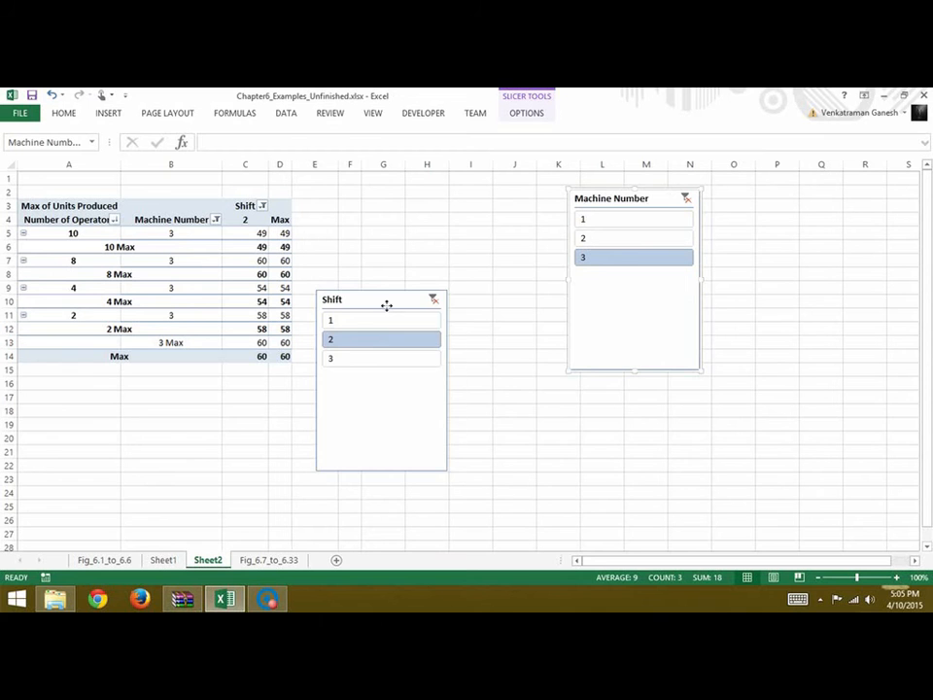
pyautogui.moveTo(386, 306); pyautogui.dragTo(493, 296)
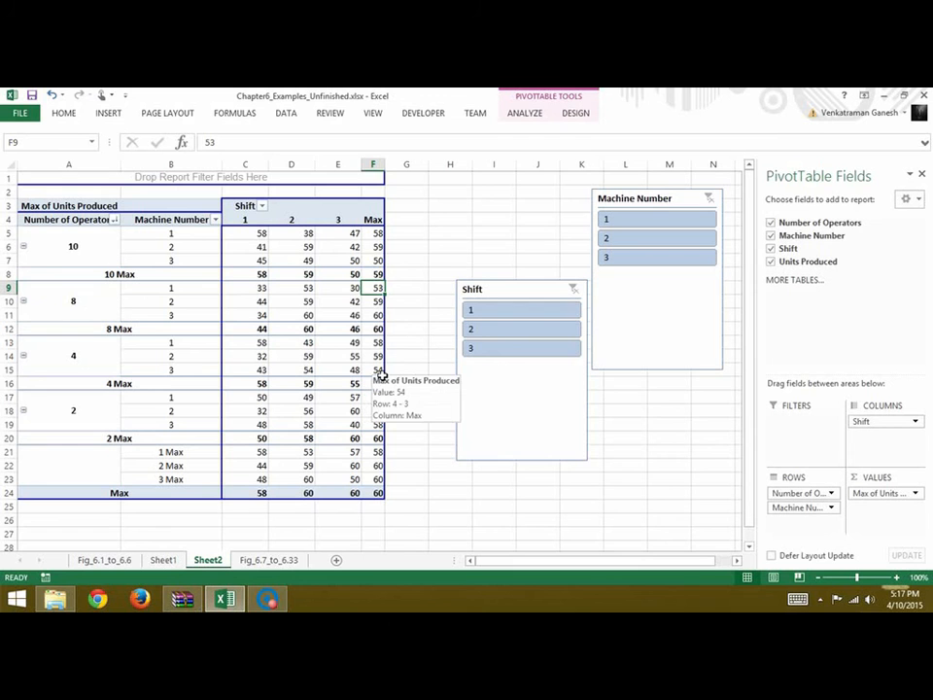
# Hide the PivotTable field list, show it again, and select an empty cell outside the PivotTable.
pyautogui.click(275, 276)
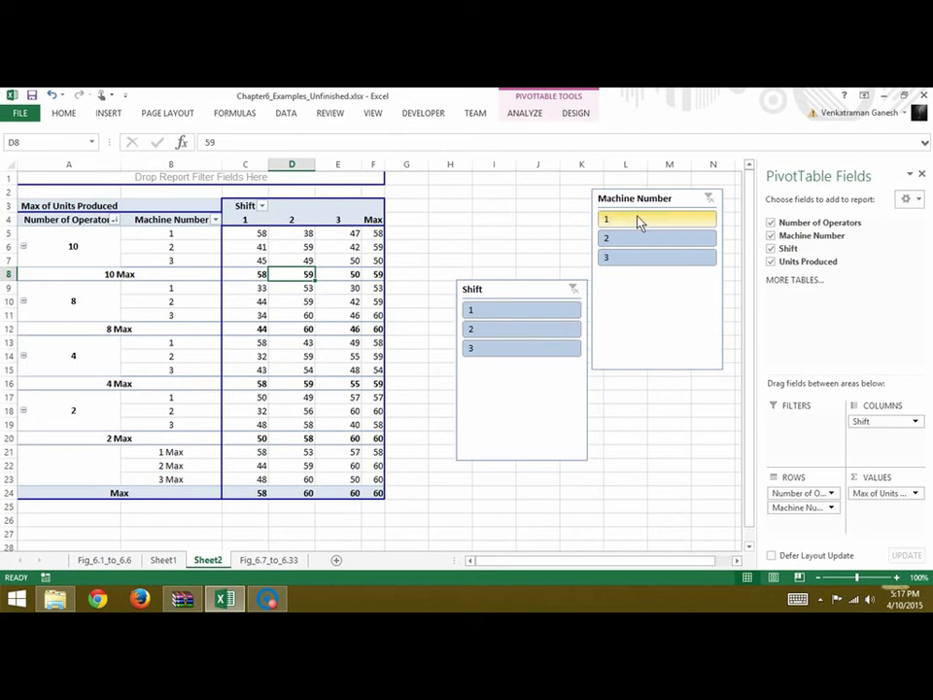
pyautogui.click(525, 113)
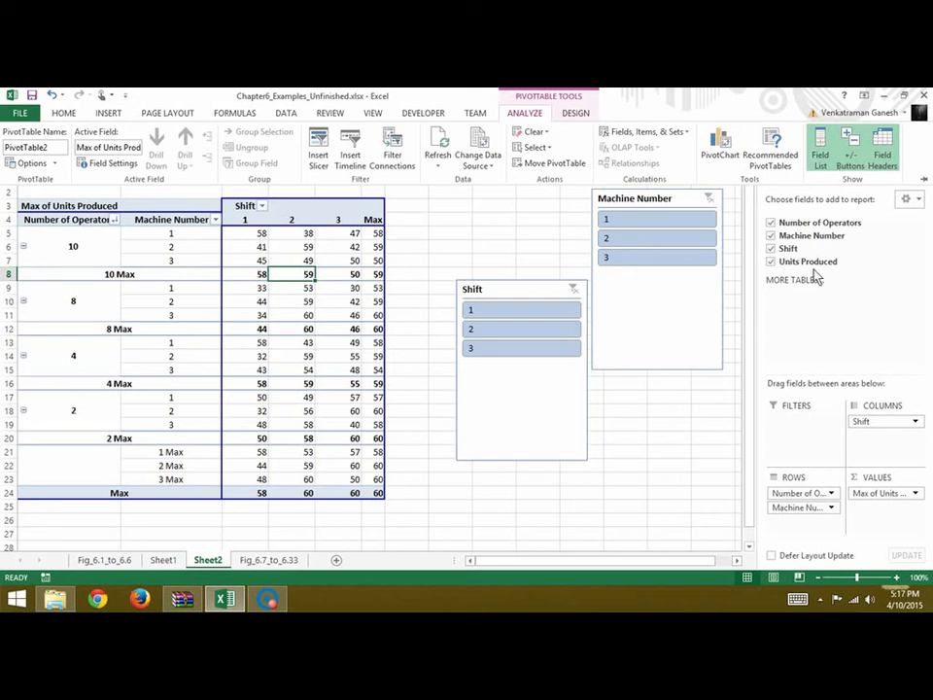
pyautogui.click(819, 164)
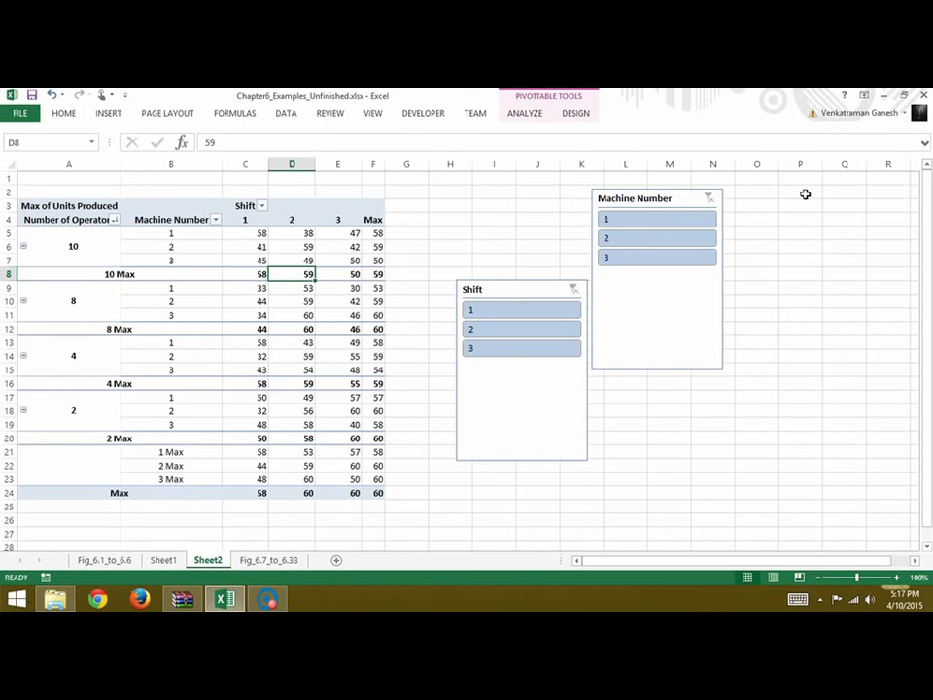
pyautogui.click(523, 114)
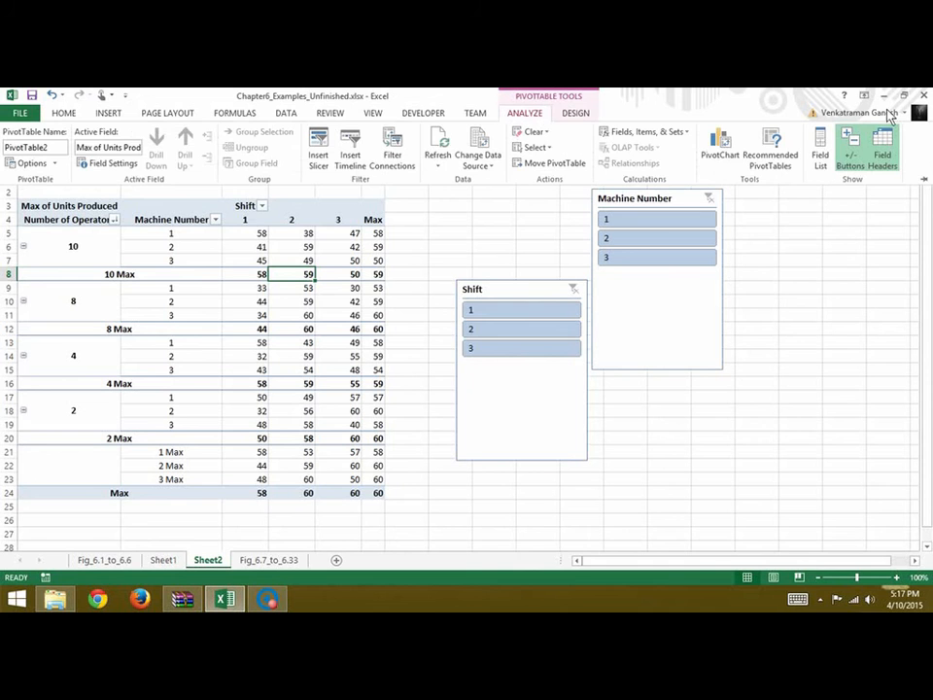
pyautogui.click(822, 163)
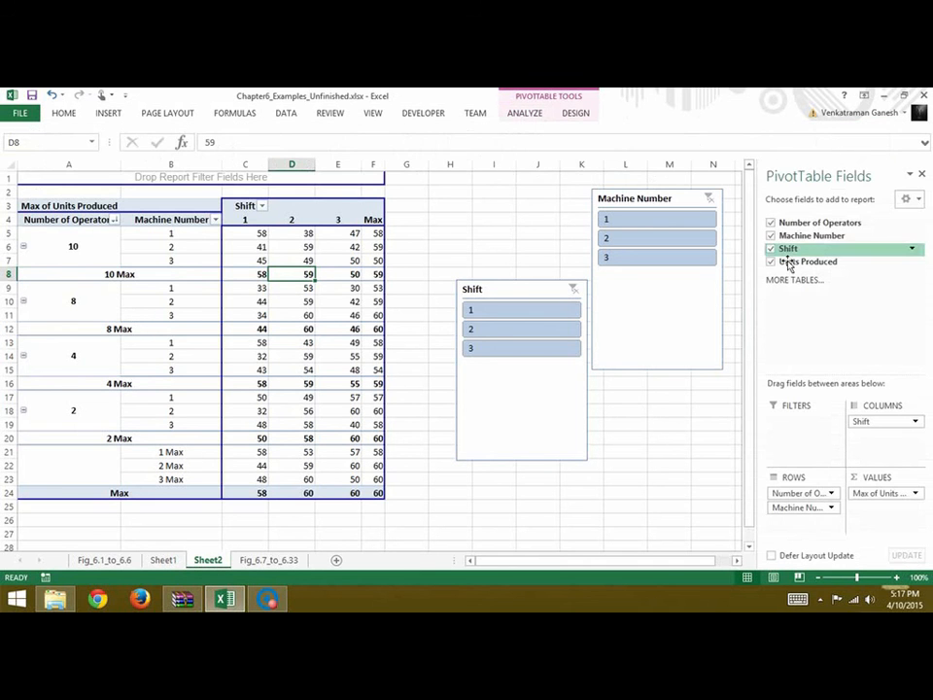
pyautogui.click(538, 248)
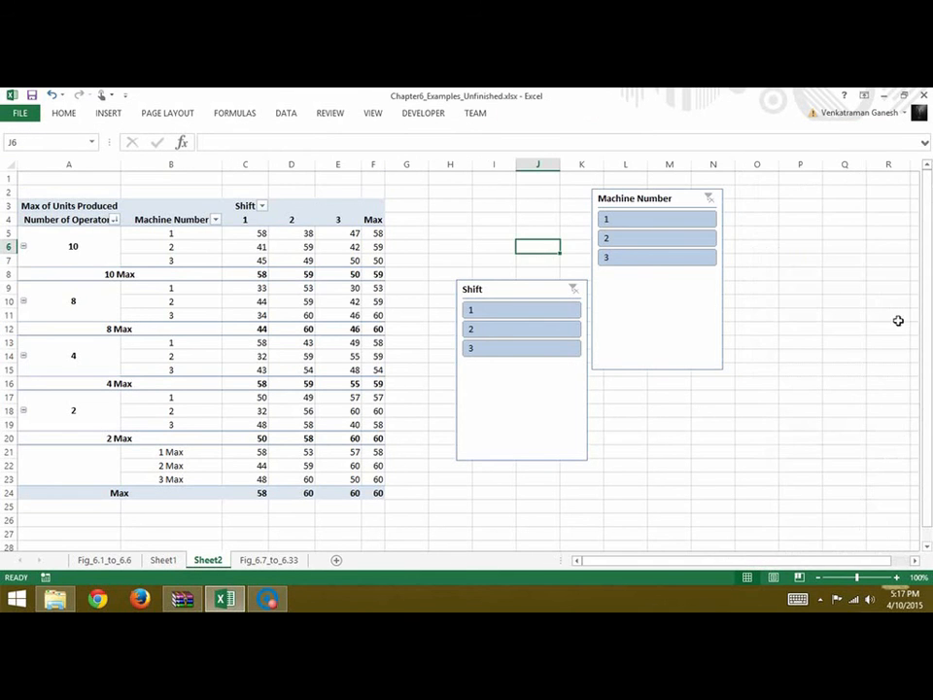
# Rearrange the PivotTable so Machine Number and Shift are row fields and Number of Operators is the column field.
pyautogui.click(347, 259)
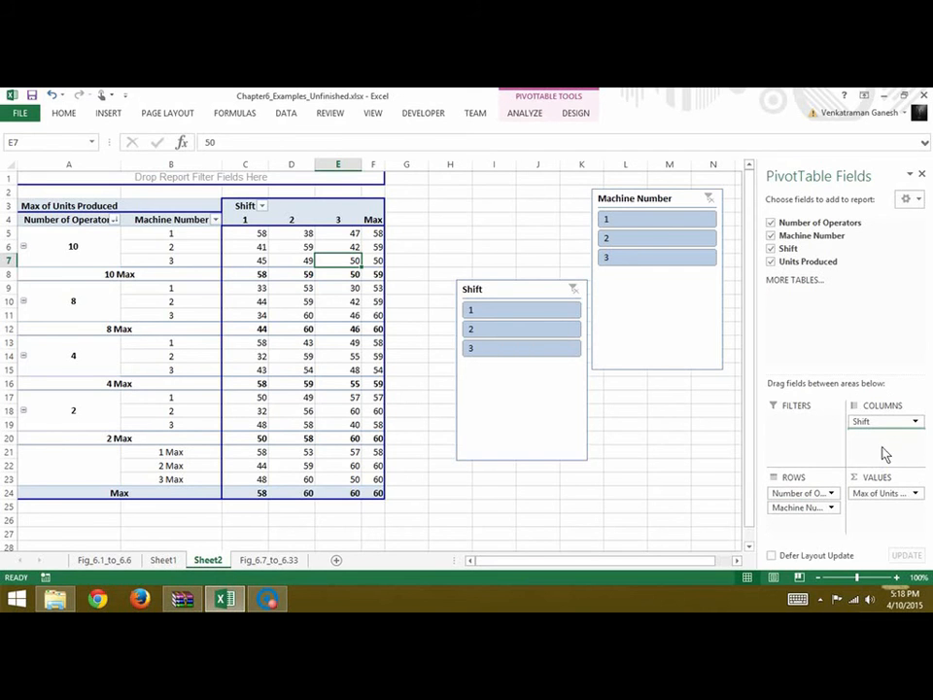
pyautogui.moveTo(886, 454); pyautogui.dragTo(803, 530)
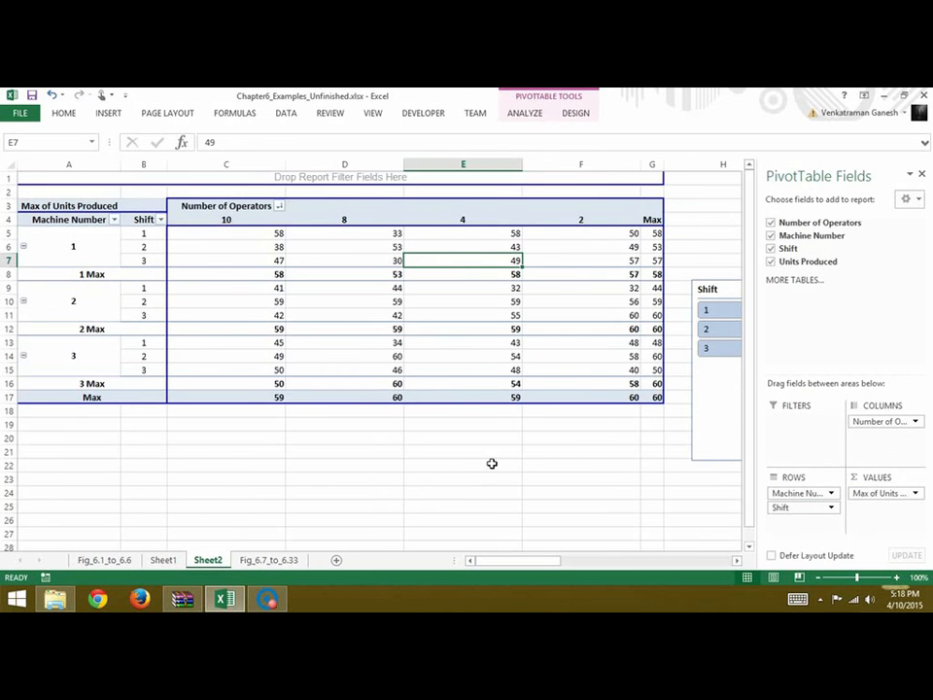
pyautogui.click(397, 482)
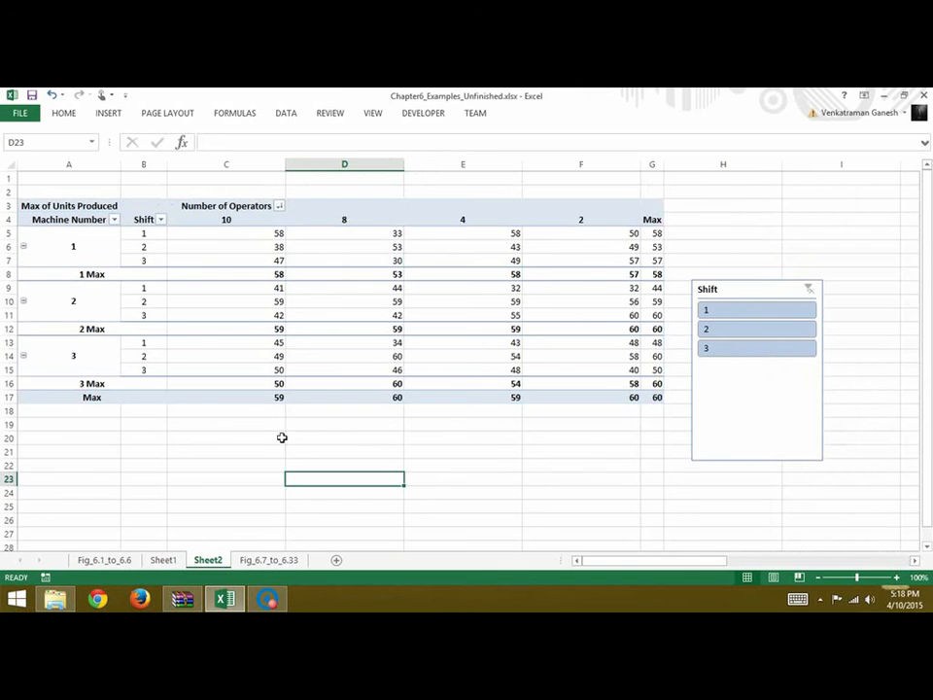
pyautogui.click(312, 290)
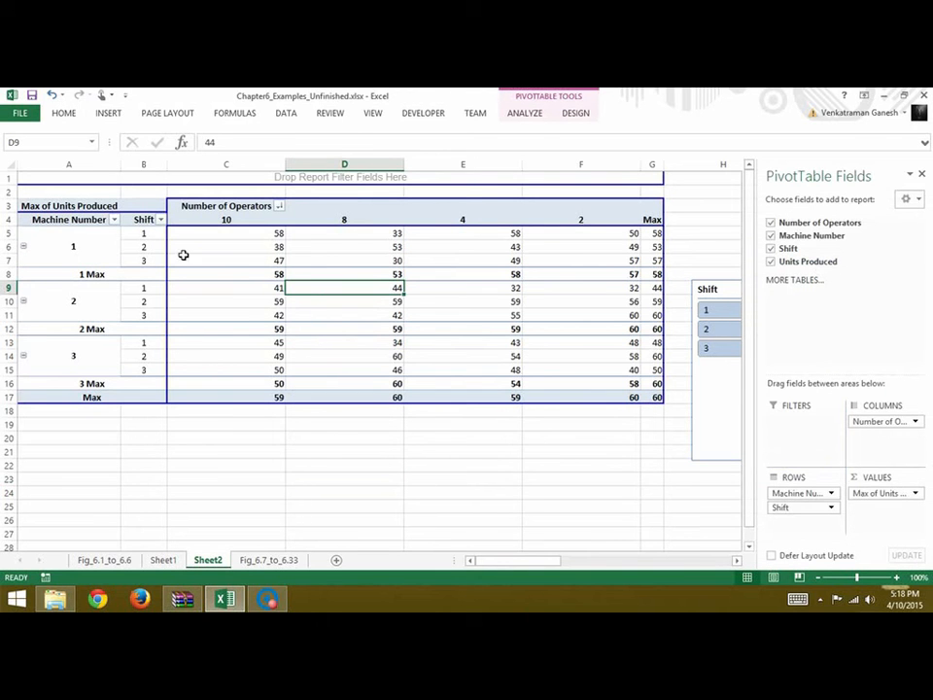
# Collapse the shift rows under machine 1 and expand them again, repeating this twice.
pyautogui.click(531, 117)
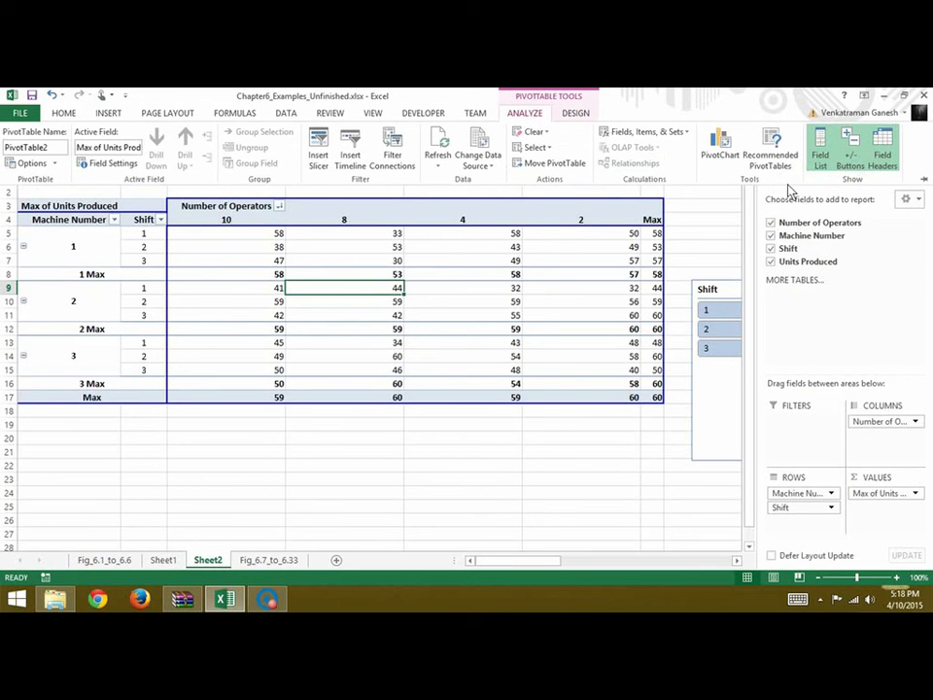
pyautogui.click(25, 249)
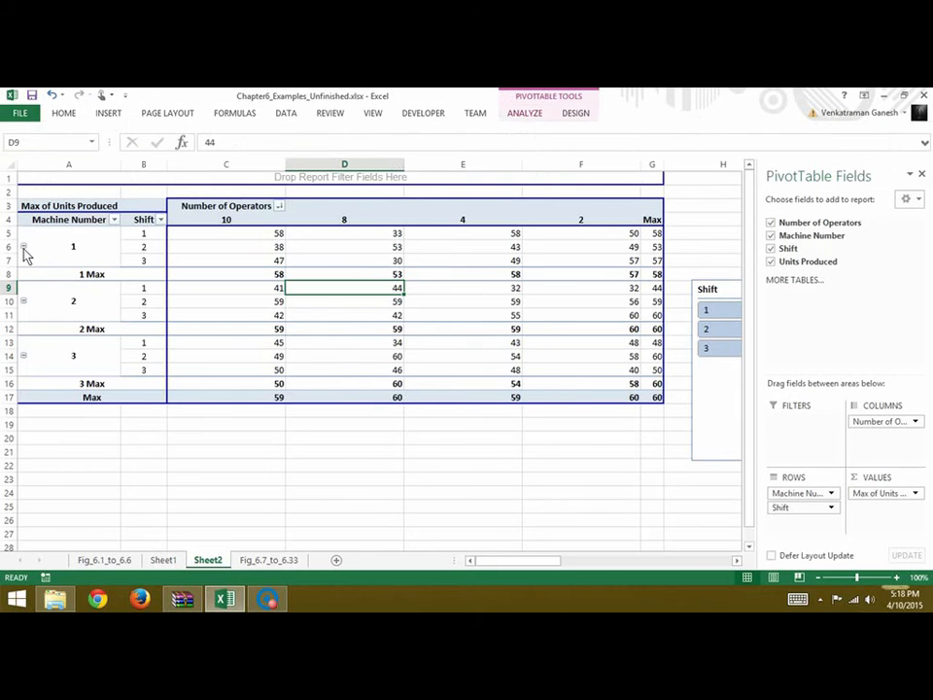
pyautogui.click(24, 248)
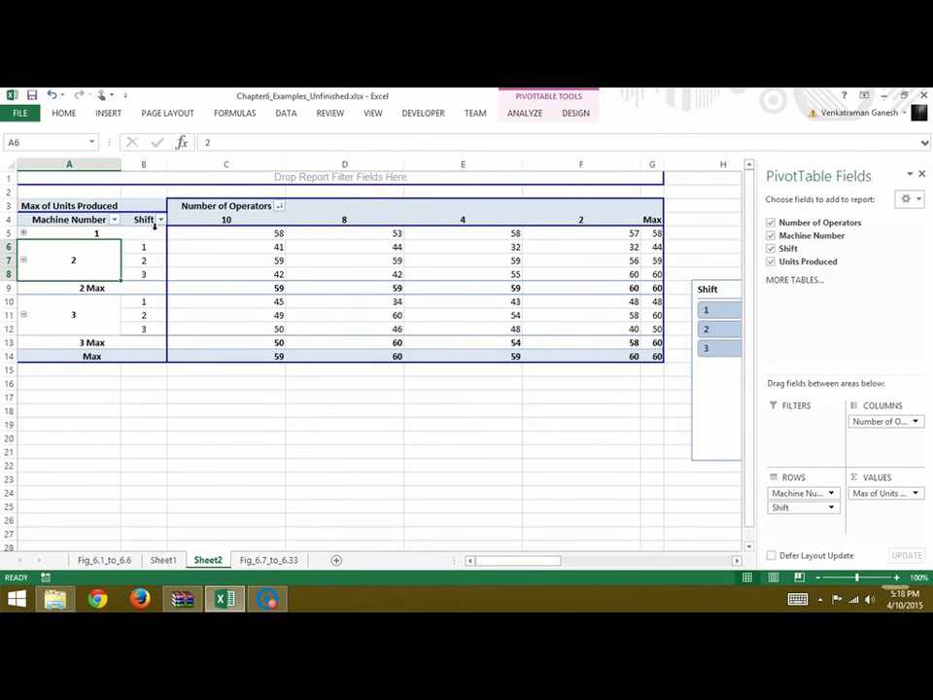
pyautogui.click(23, 233)
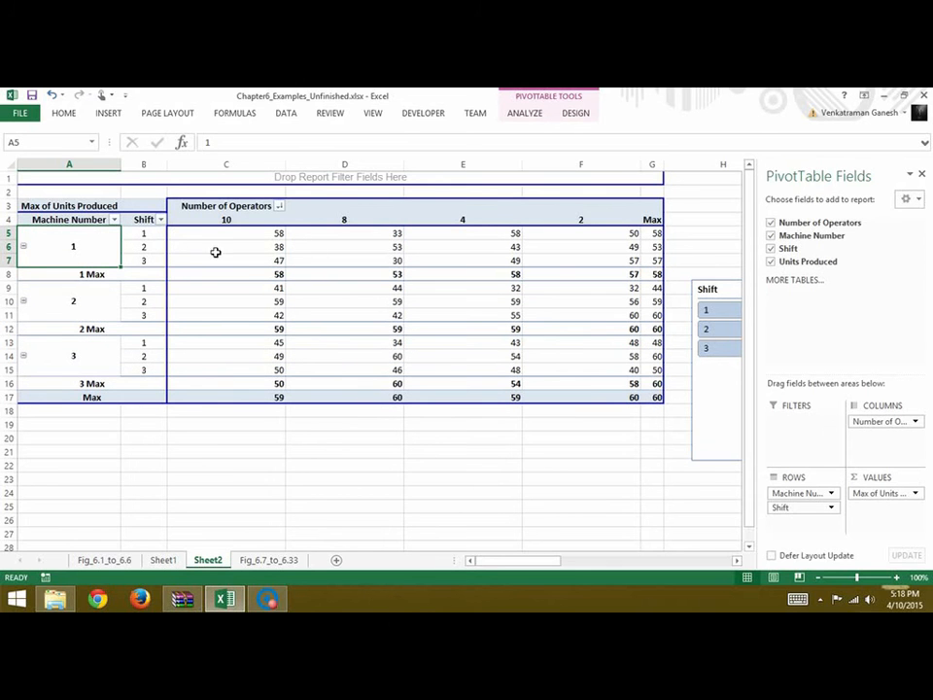
pyautogui.click(24, 248)
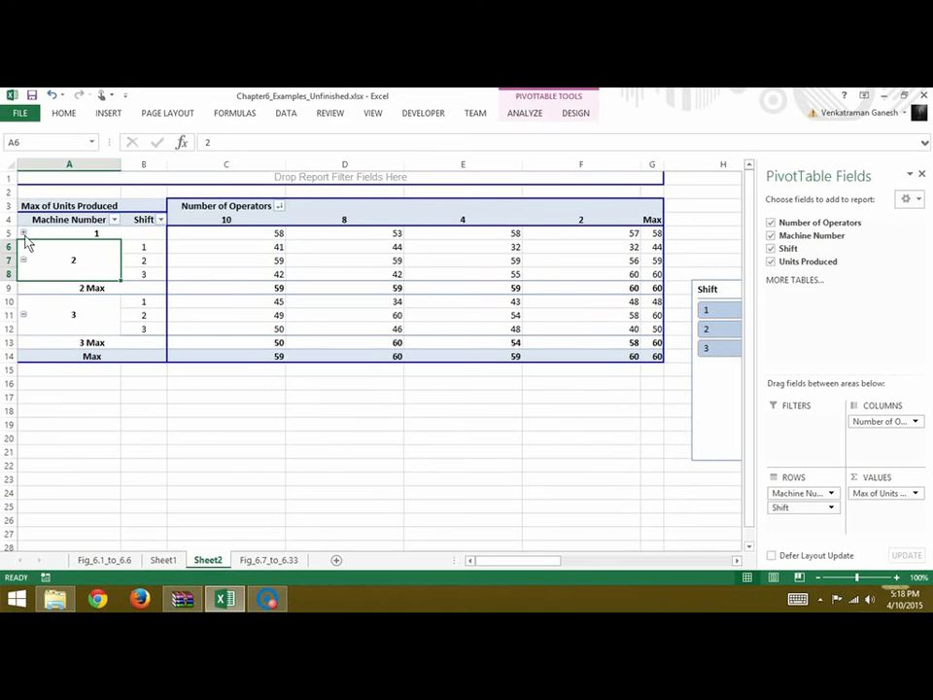
pyautogui.click(23, 233)
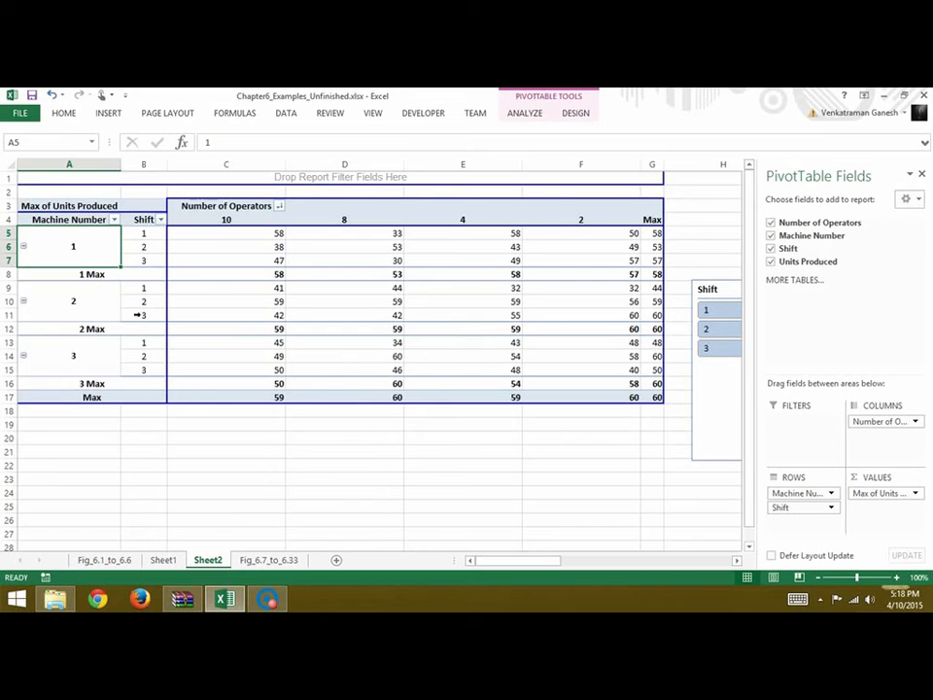
# Collapse the shift details of machines 1 and 2, and expand both machines again.
pyautogui.click(25, 247)
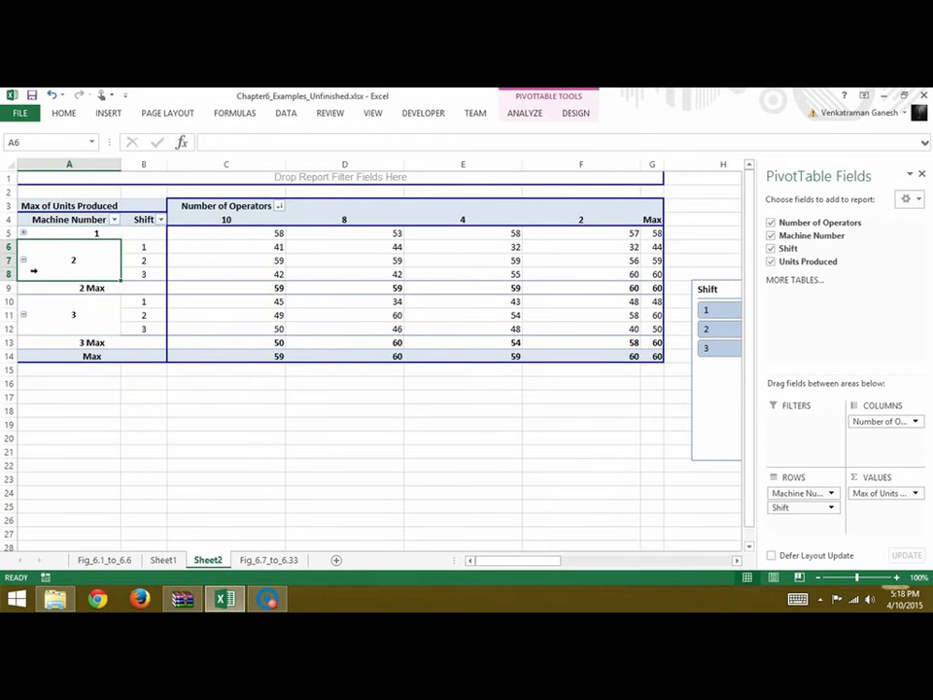
pyautogui.click(23, 260)
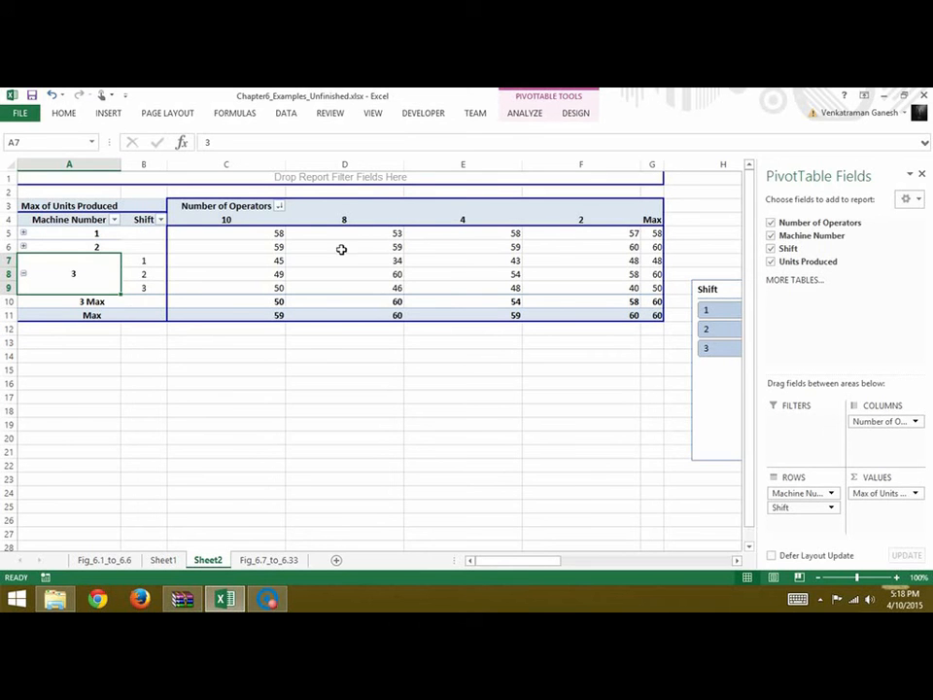
pyautogui.click(23, 233)
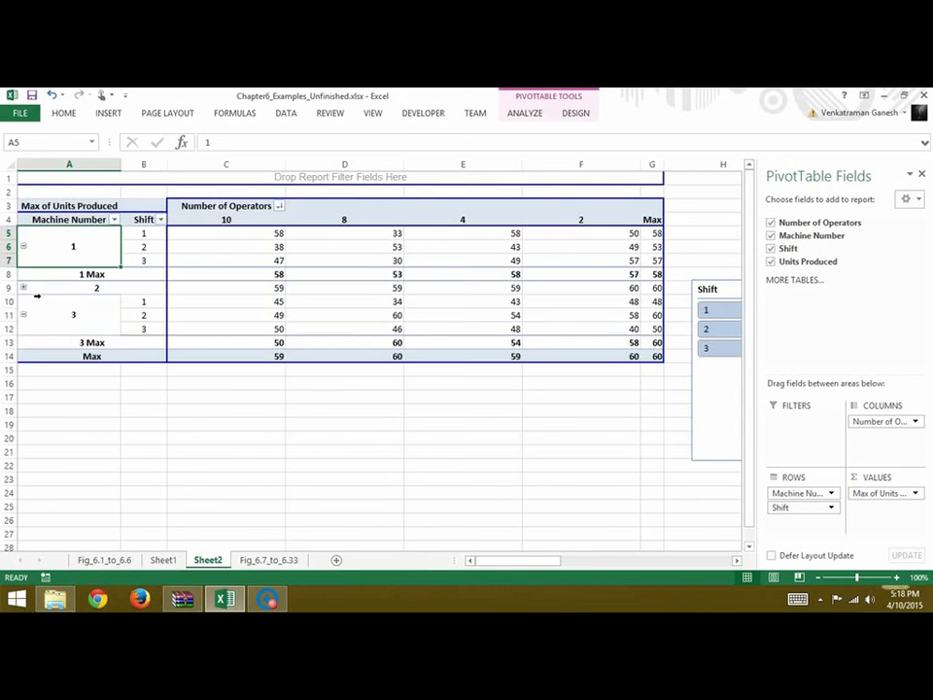
pyautogui.click(37, 298)
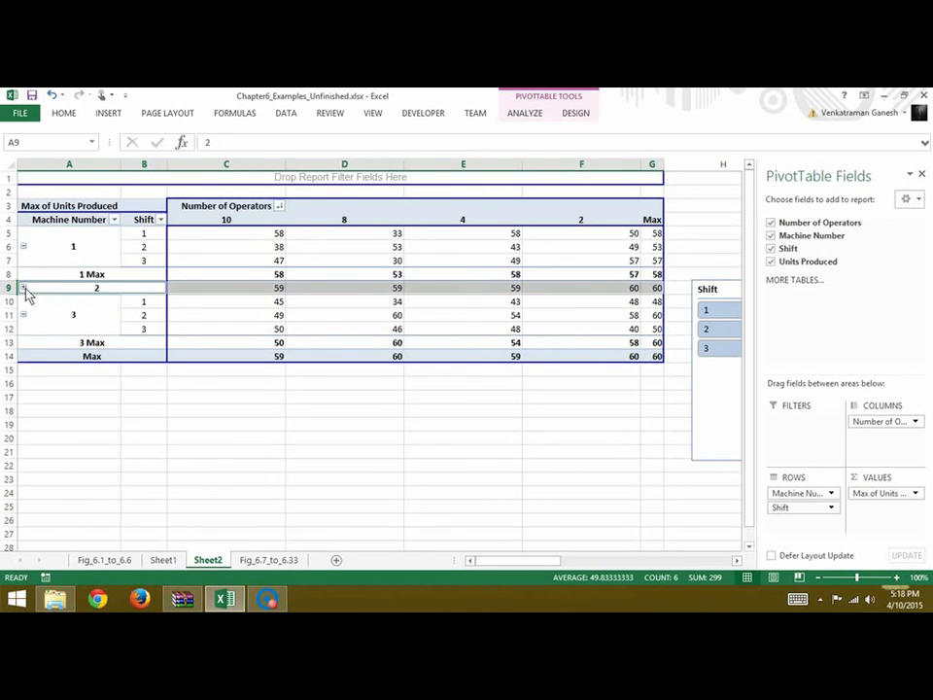
pyautogui.click(23, 288)
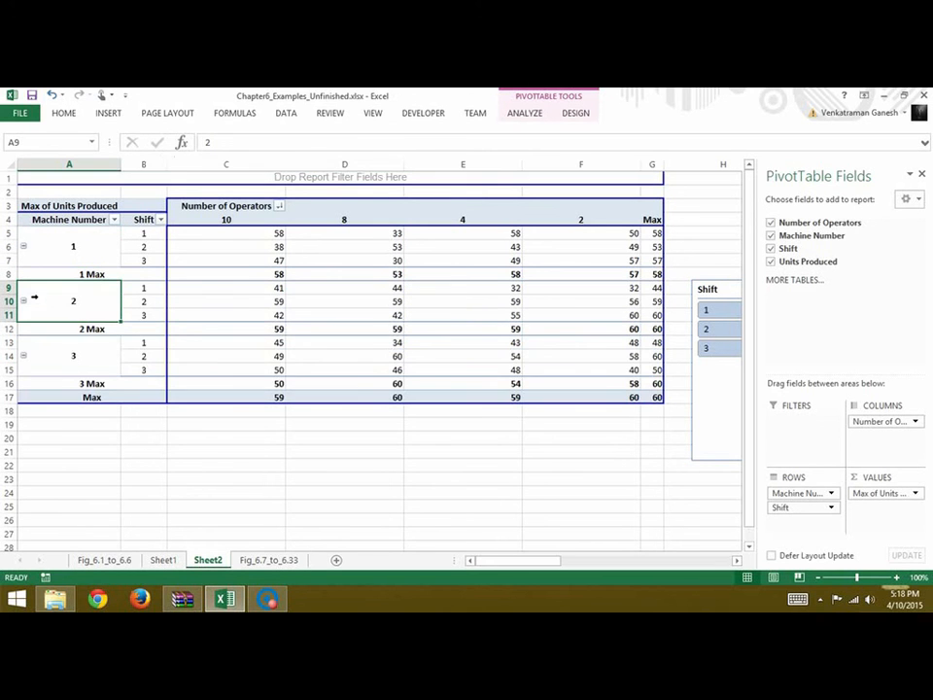
# Apply a purple PivotTable style with dark column headers and shaded subtotal rows.
pyautogui.click(573, 115)
pyautogui.click(528, 116)
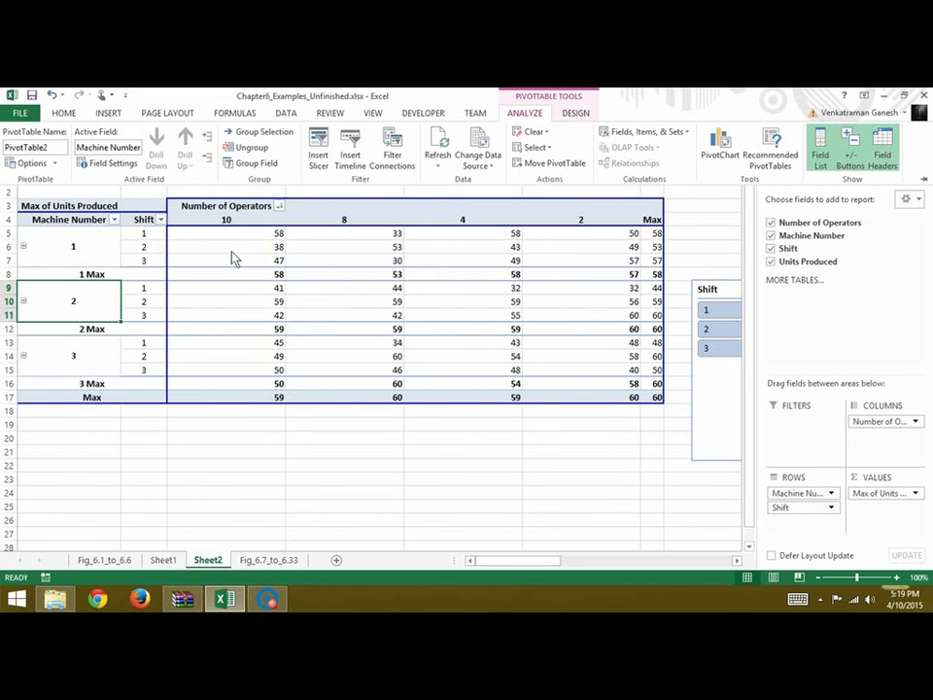
pyautogui.click(576, 114)
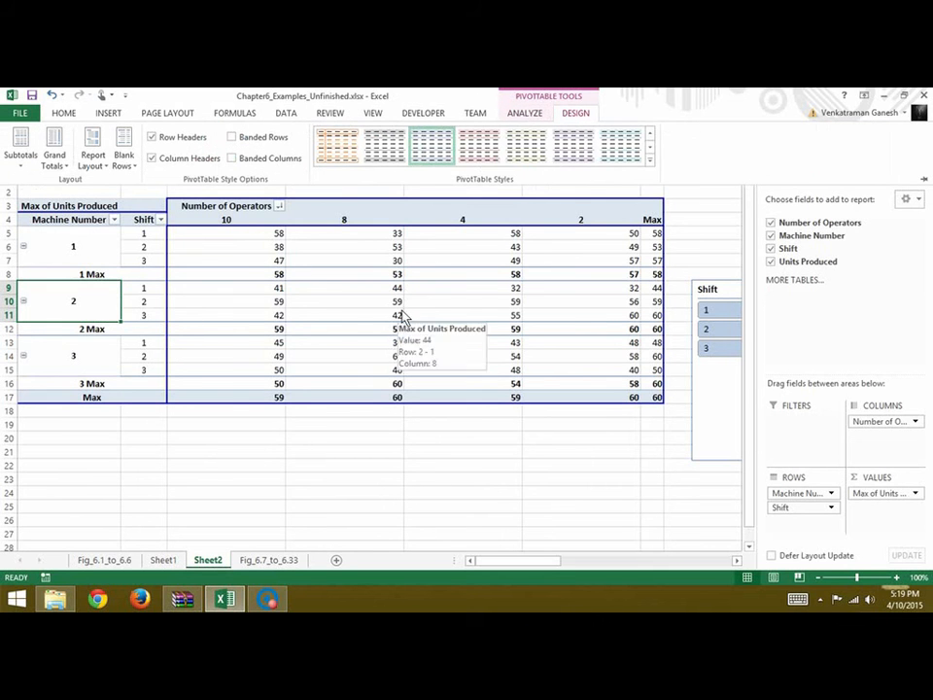
pyautogui.click(651, 151)
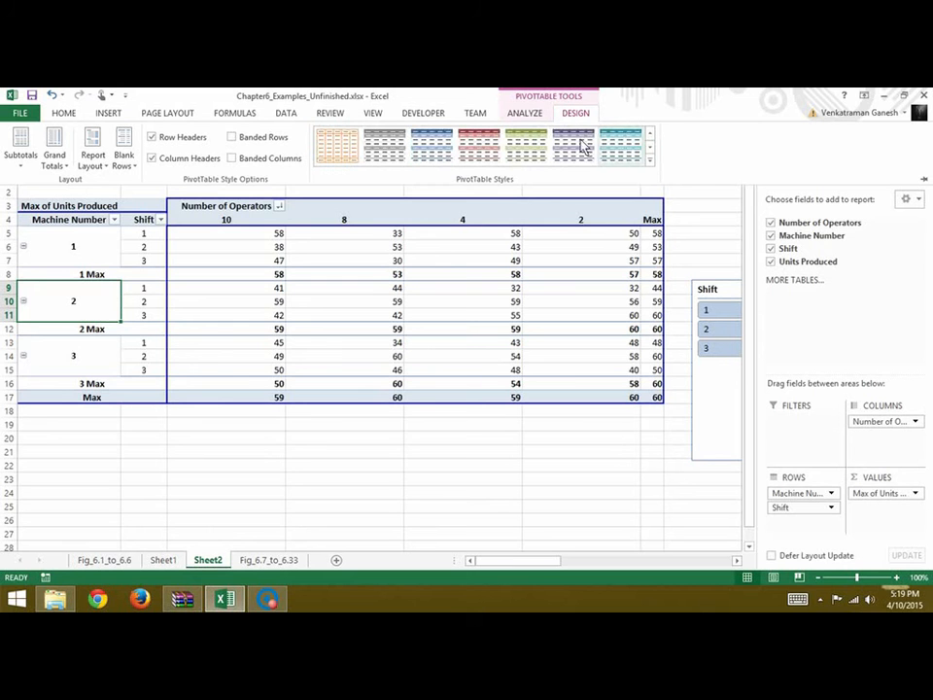
pyautogui.click(574, 148)
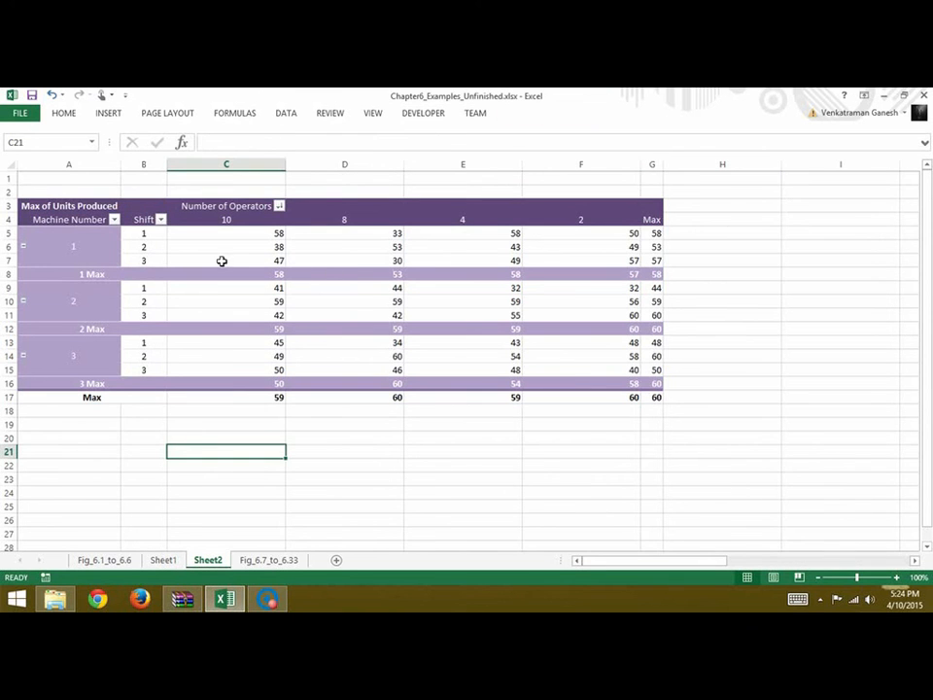
# Try the teal gridded PivotTable style and replace it with the light style that has gray header and grand total rows.
pyautogui.click(375, 303)
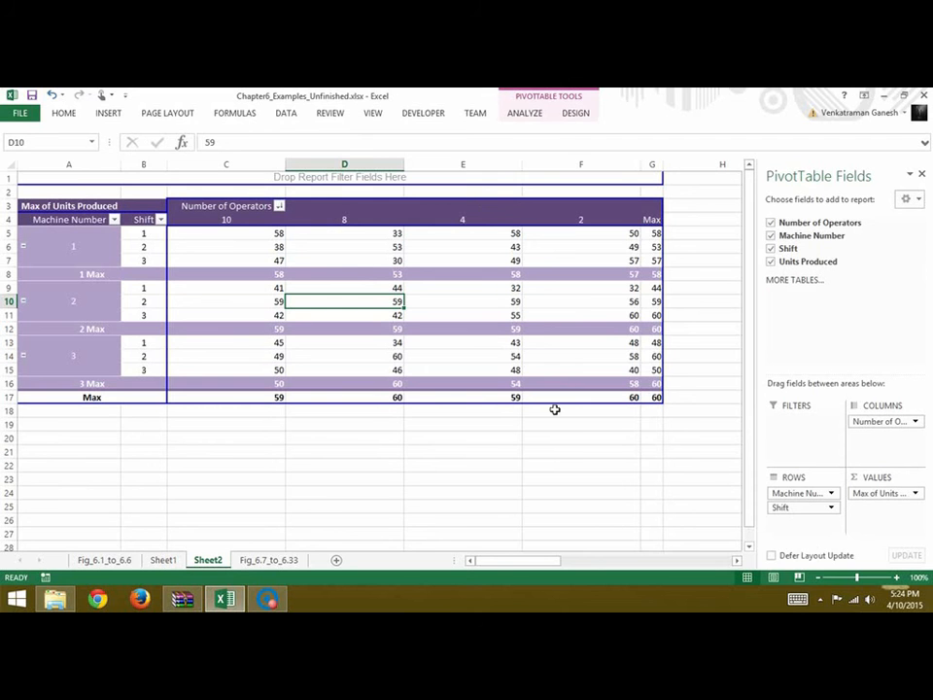
pyautogui.click(500, 250)
pyautogui.click(577, 115)
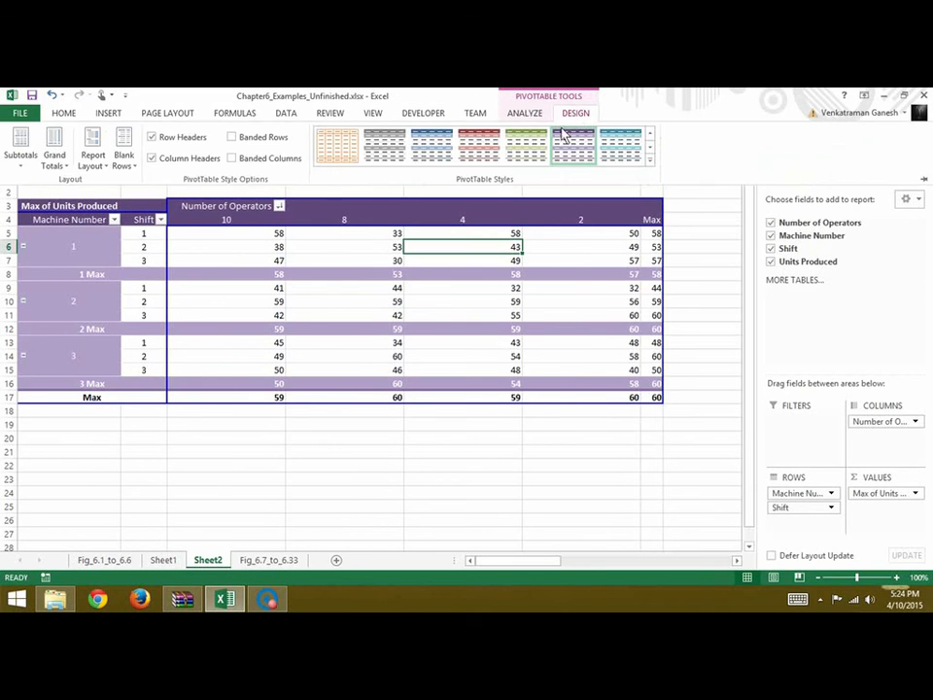
pyautogui.click(651, 136)
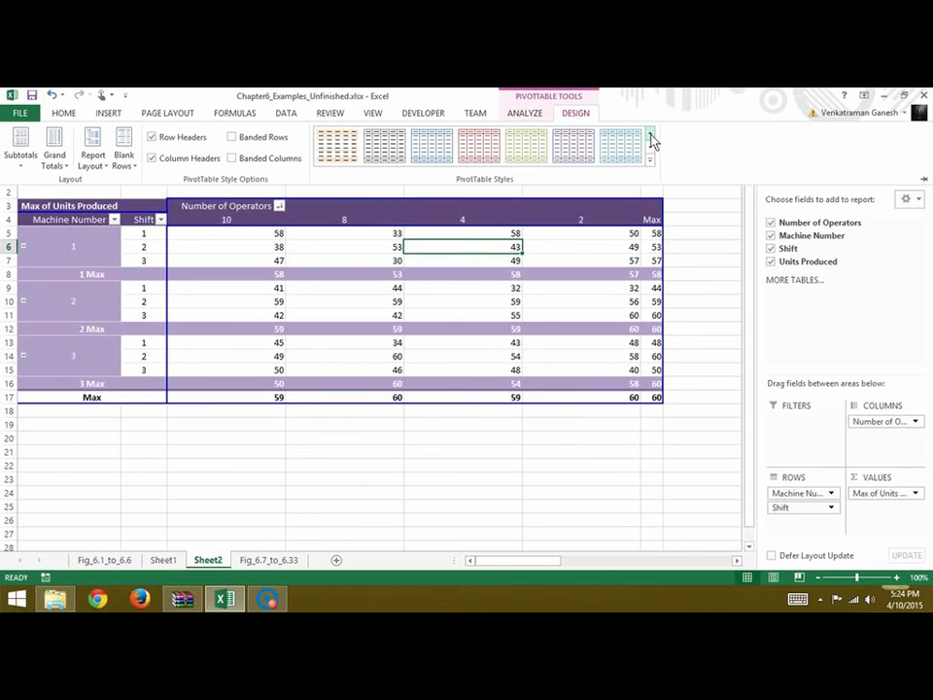
pyautogui.click(610, 152)
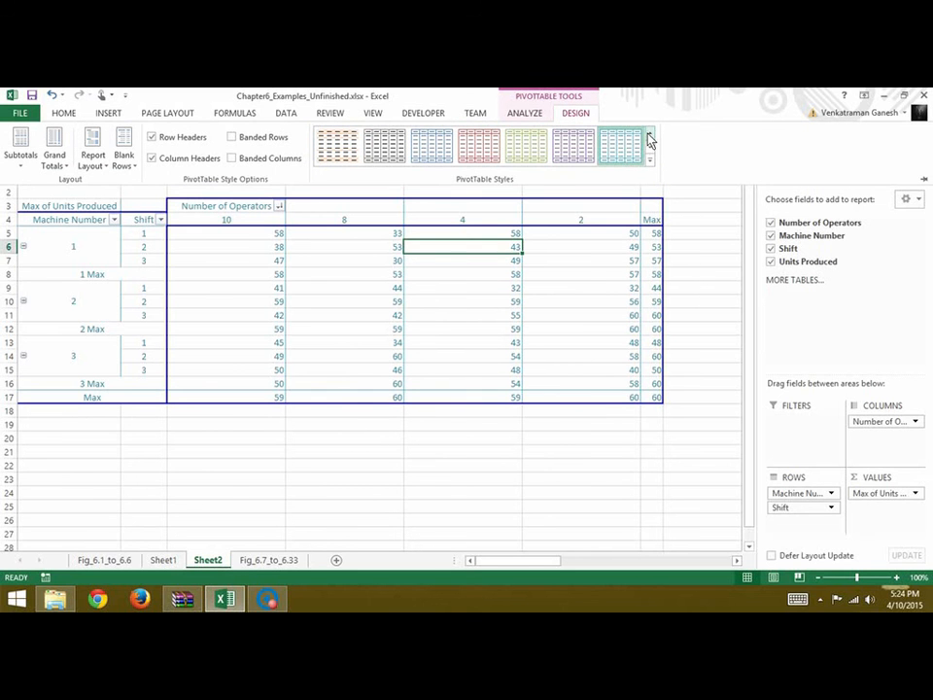
pyautogui.click(650, 136)
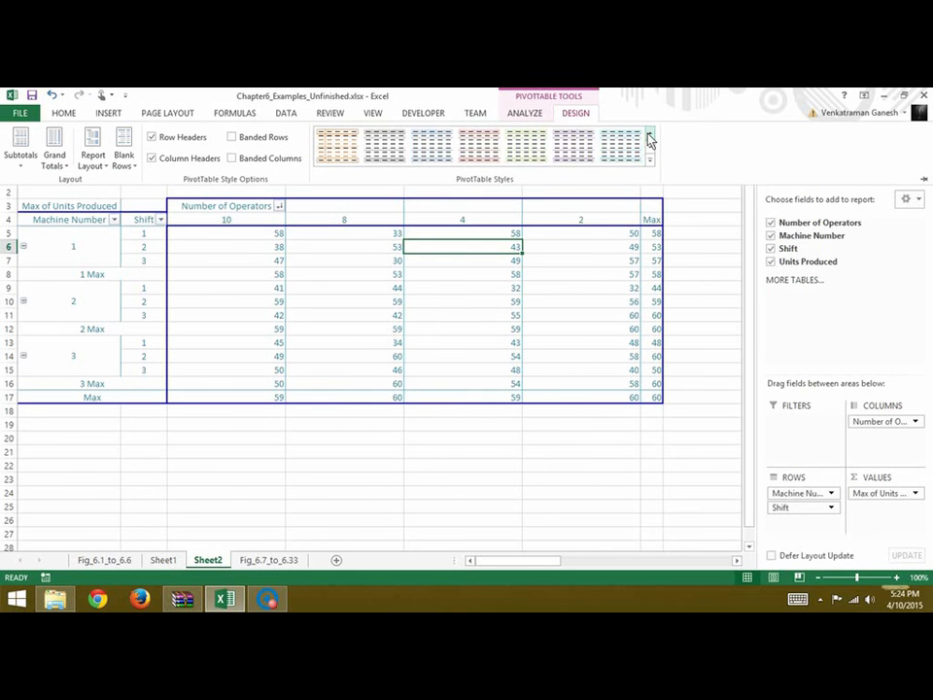
pyautogui.click(406, 159)
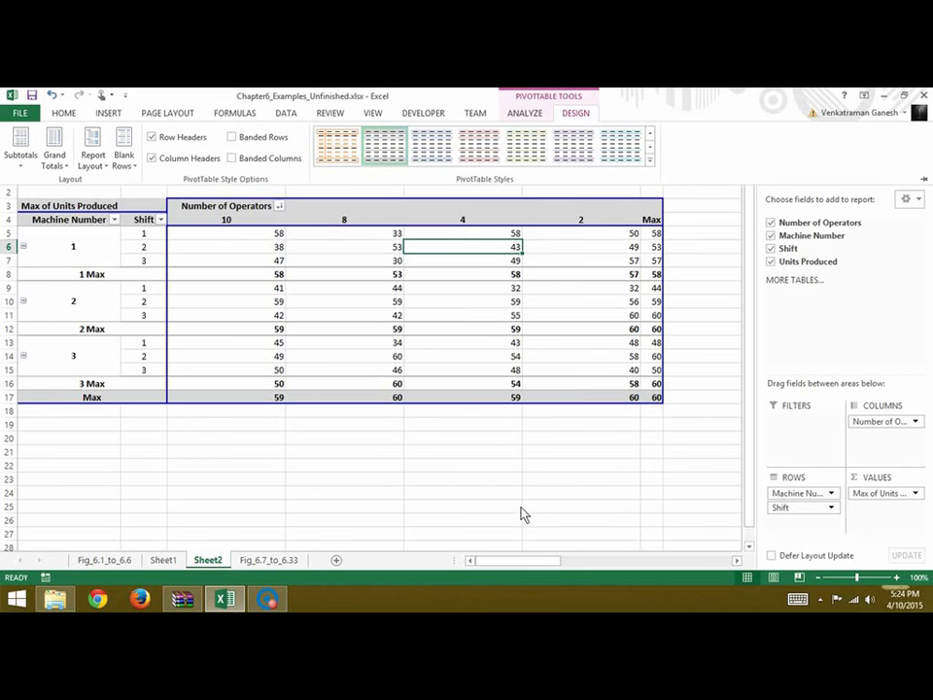
# Rearrange the PivotTable so Number of Operators and Machine Number are row fields and Shift is the column field.
pyautogui.click(795, 514)
pyautogui.moveTo(896, 452); pyautogui.dragTo(812, 531)
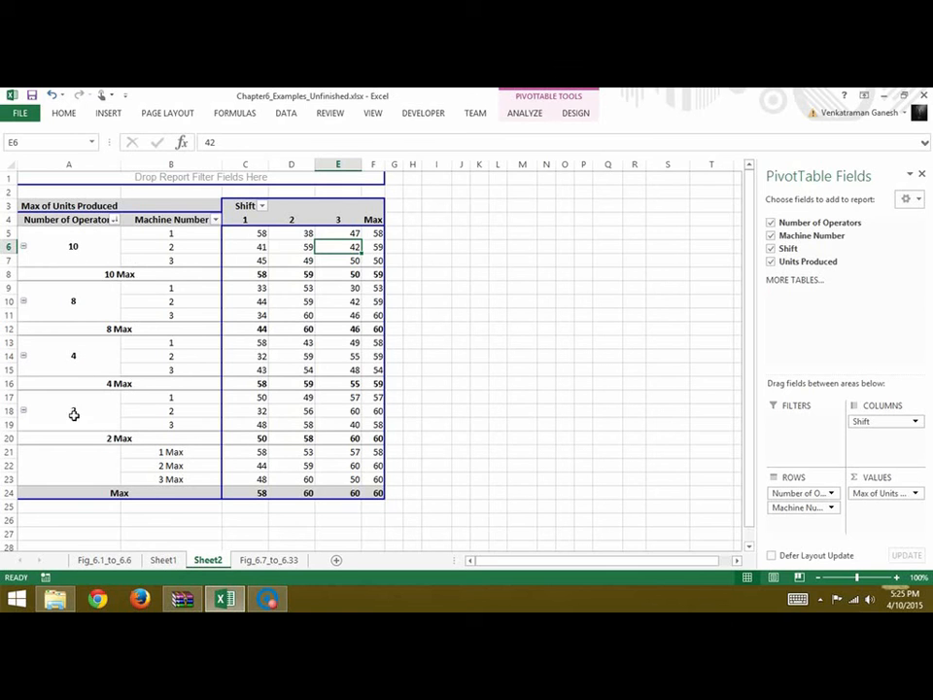
# Group the Number of Operators row items from 2 to 10 in intervals of 4.
pyautogui.click(85, 249)
pyautogui.rightClick(85, 249)
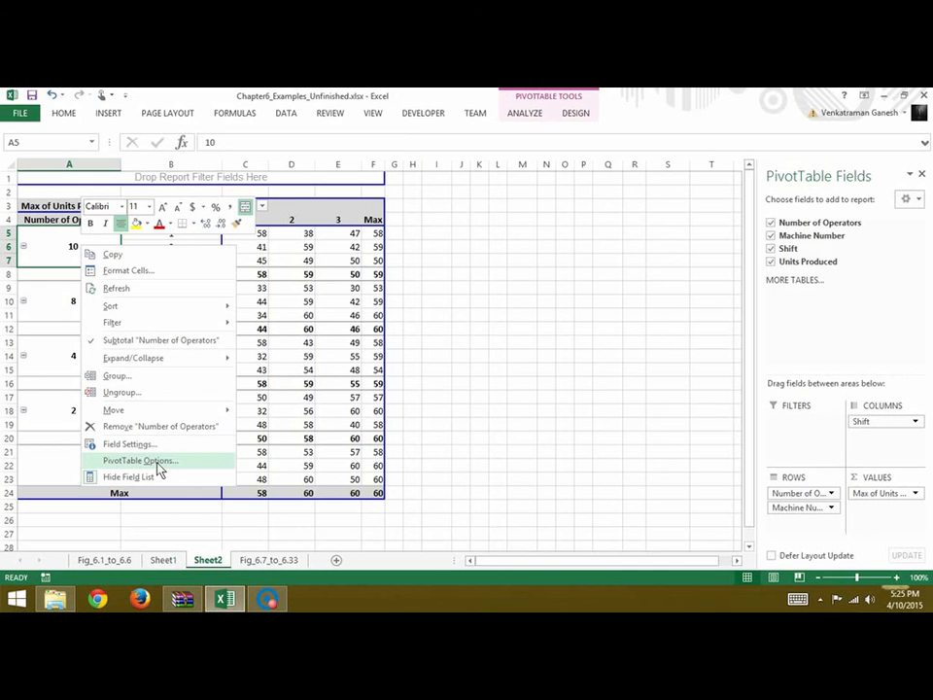
pyautogui.click(135, 380)
pyautogui.moveTo(143, 326); pyautogui.dragTo(538, 298)
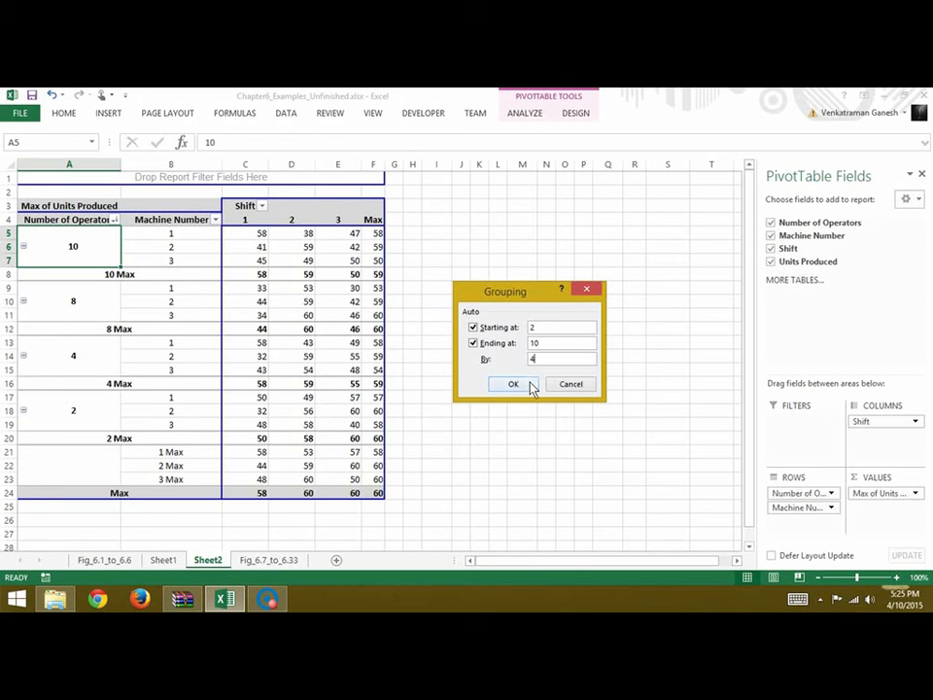
pyautogui.click(532, 387)
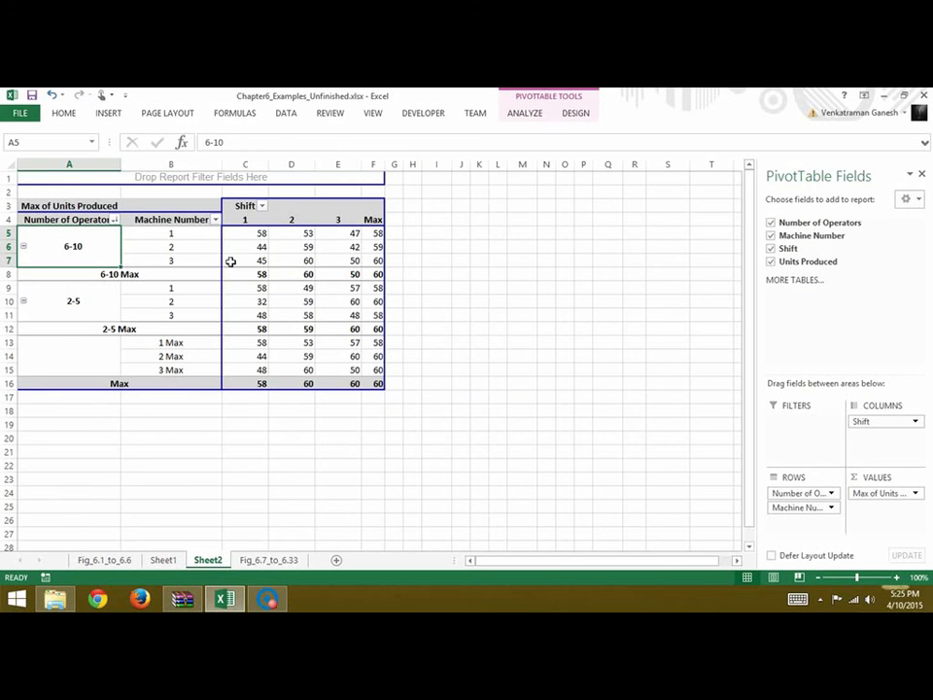
pyautogui.click(545, 383)
pyautogui.click(284, 303)
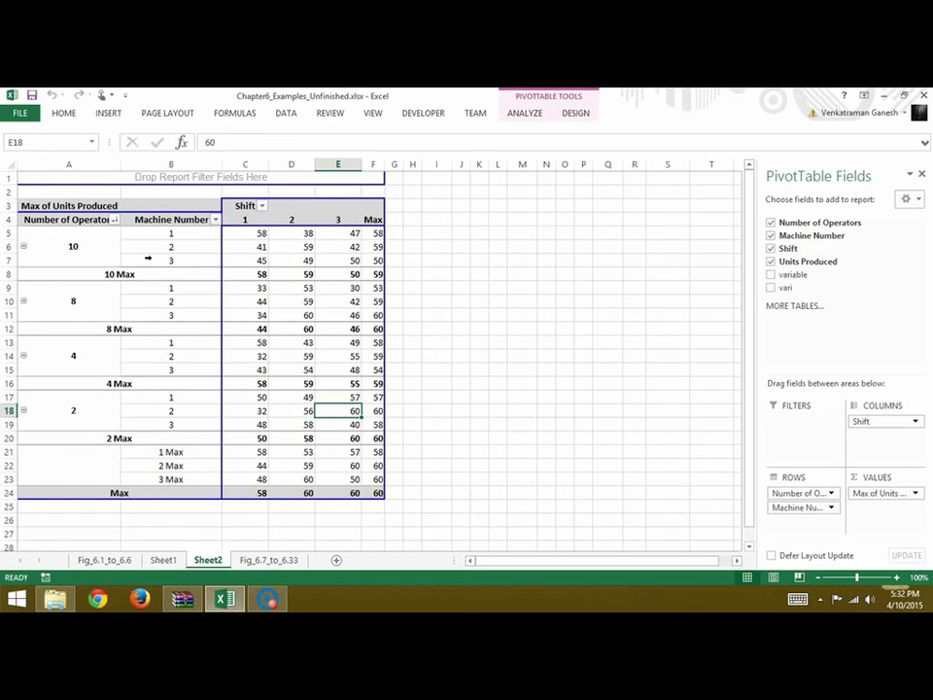
# Sort the Number of Operators field from smallest to largest.
pyautogui.click(86, 222)
pyautogui.rightClick(86, 226)
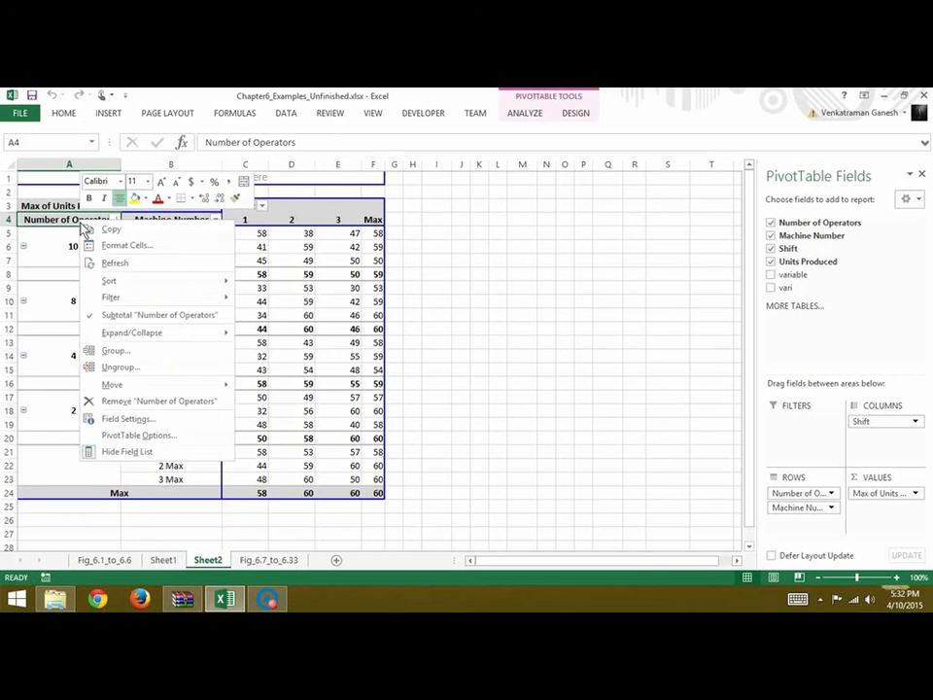
pyautogui.moveTo(116, 286)
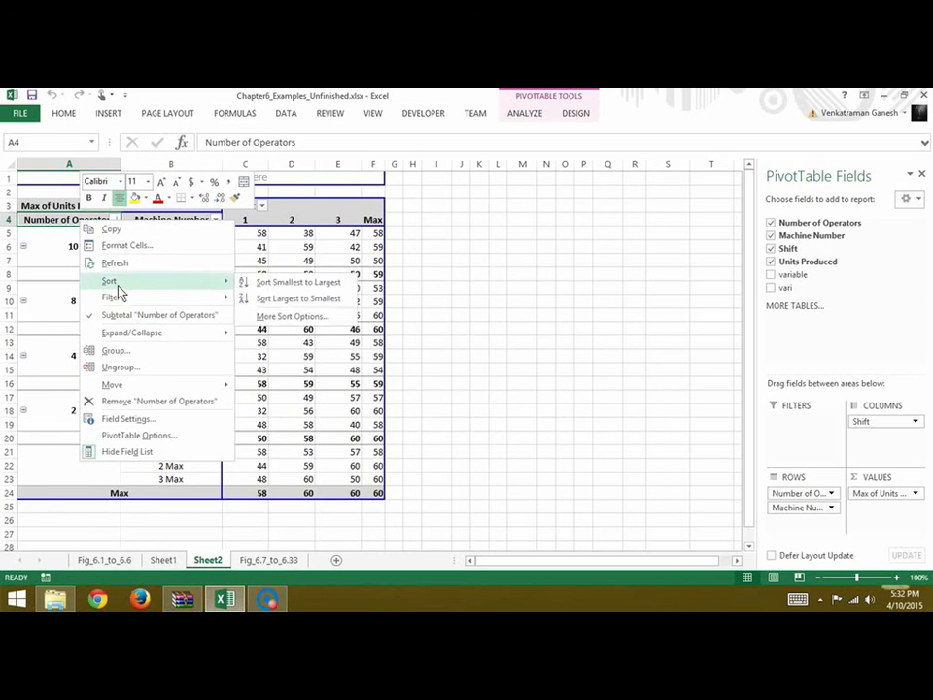
pyautogui.click(245, 283)
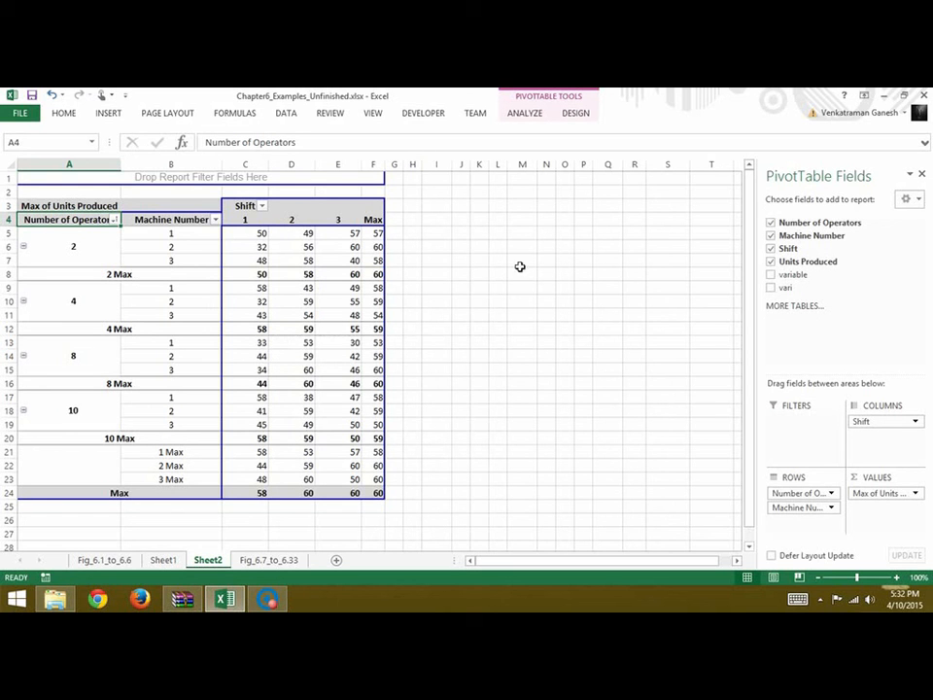
# Try to insert a calculated field named Variable Cost that multiplies Units Produced by 12.
pyautogui.click(525, 114)
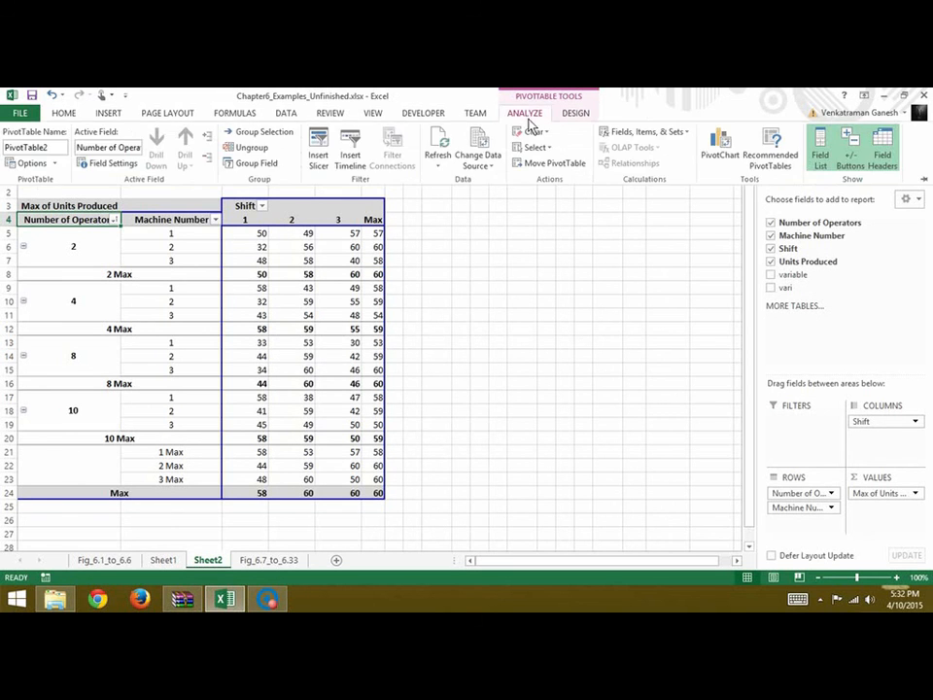
pyautogui.click(642, 137)
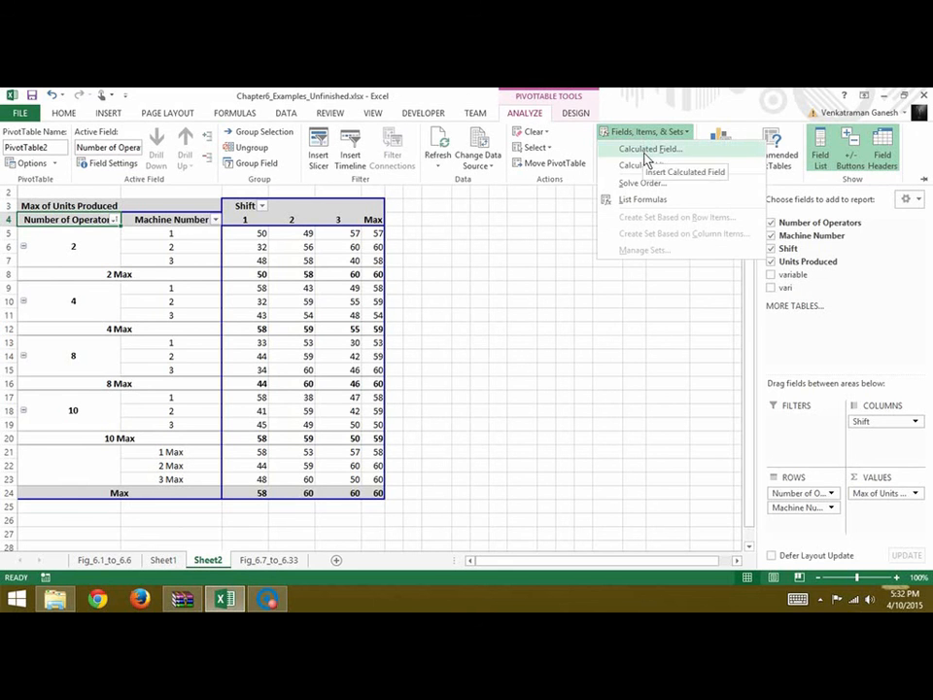
pyautogui.click(647, 158)
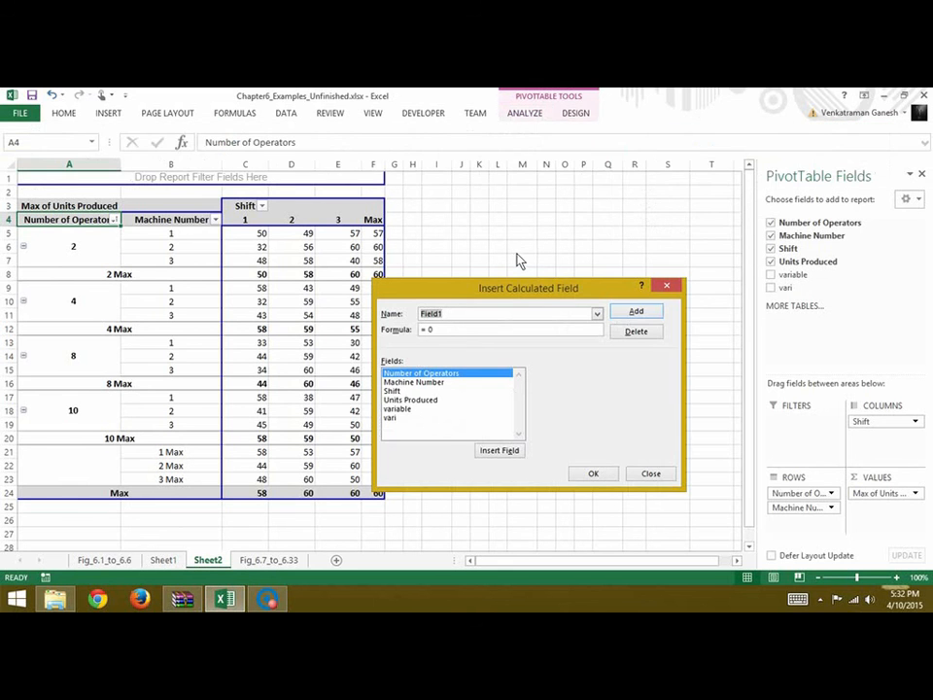
pyautogui.write('Variable Cost')
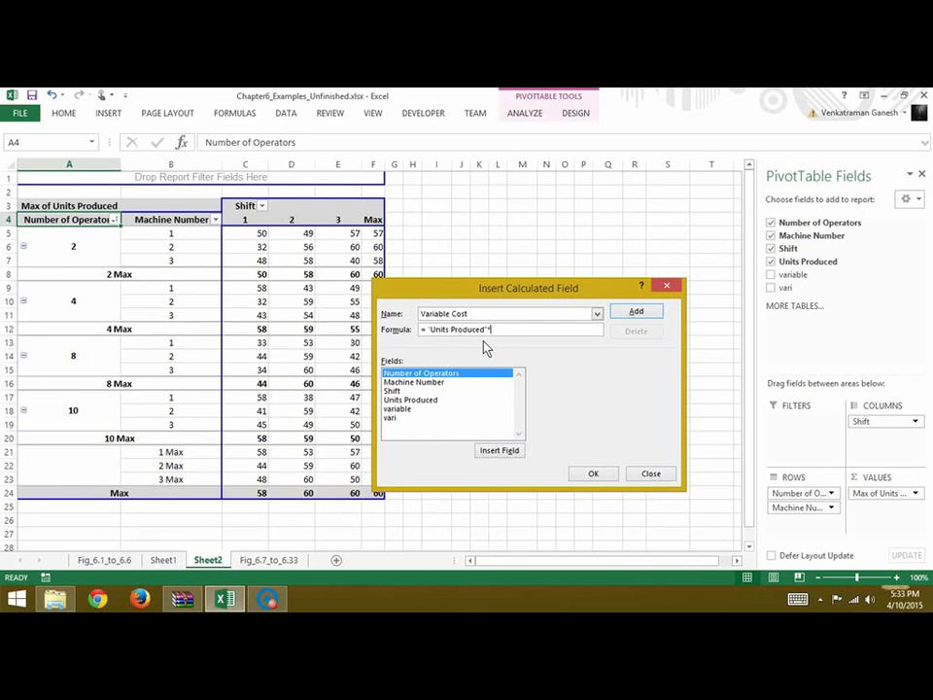
pyautogui.click(429, 402)
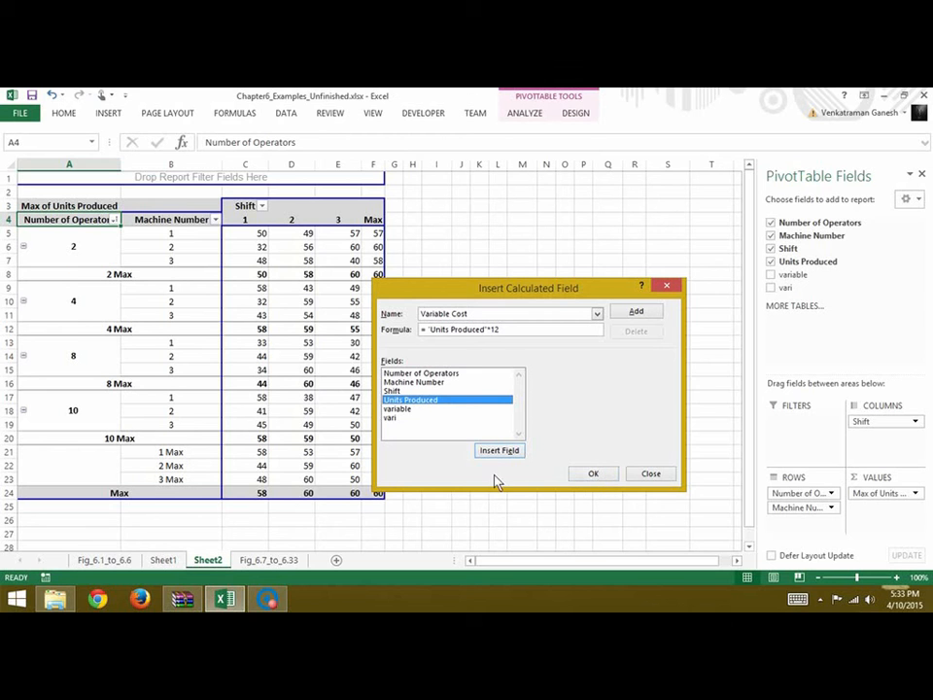
pyautogui.click(593, 474)
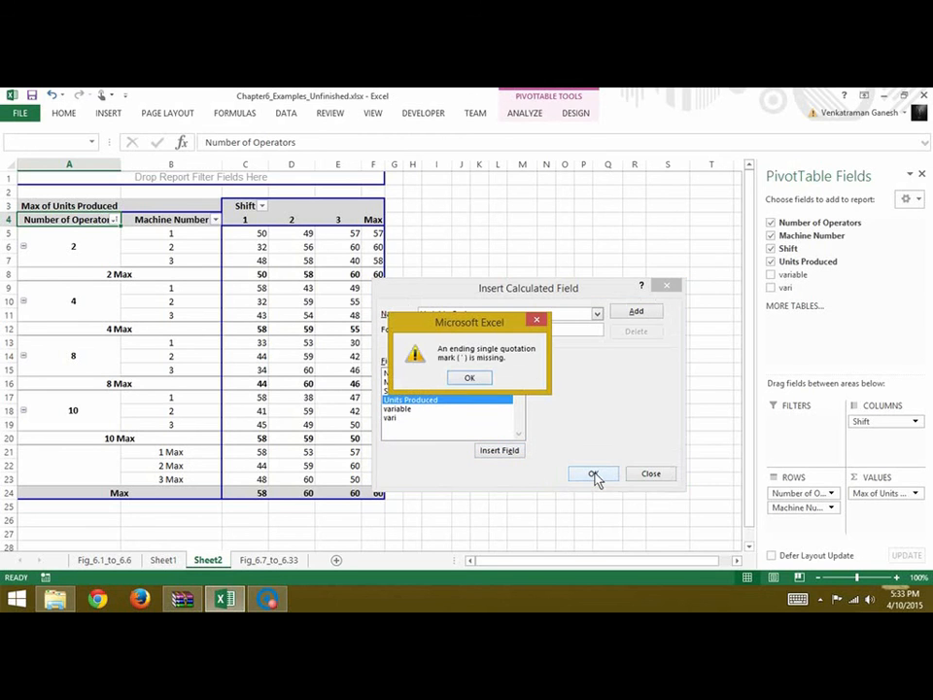
pyautogui.click(490, 384)
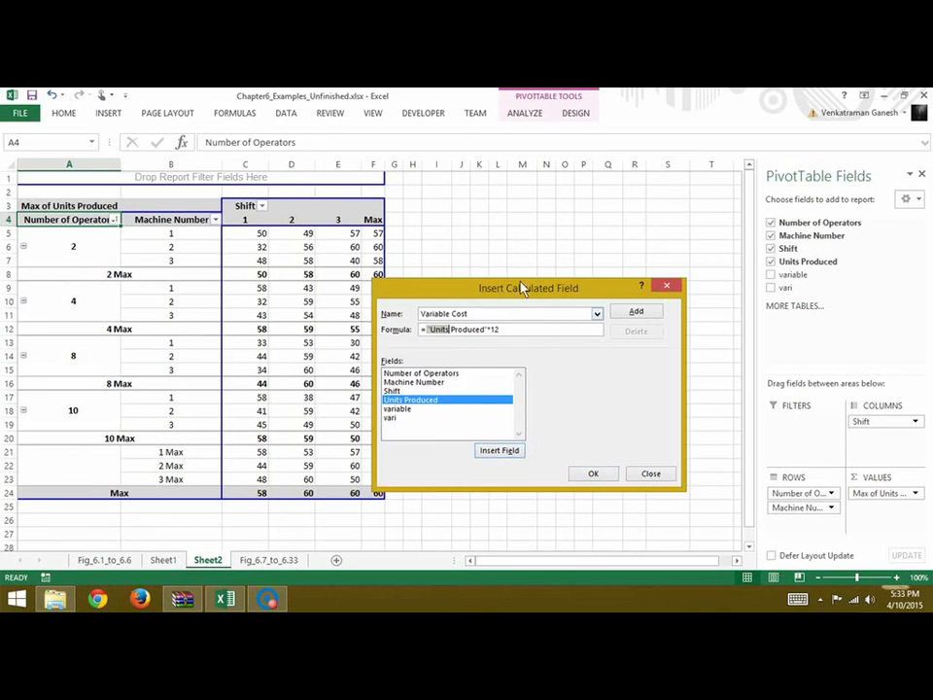
# Correct the closing quotation mark in the Variable Cost formula to read = 'Units Produced'*12 and insert the calculated field.
pyautogui.click(488, 331)
pyautogui.press('BackSpace')
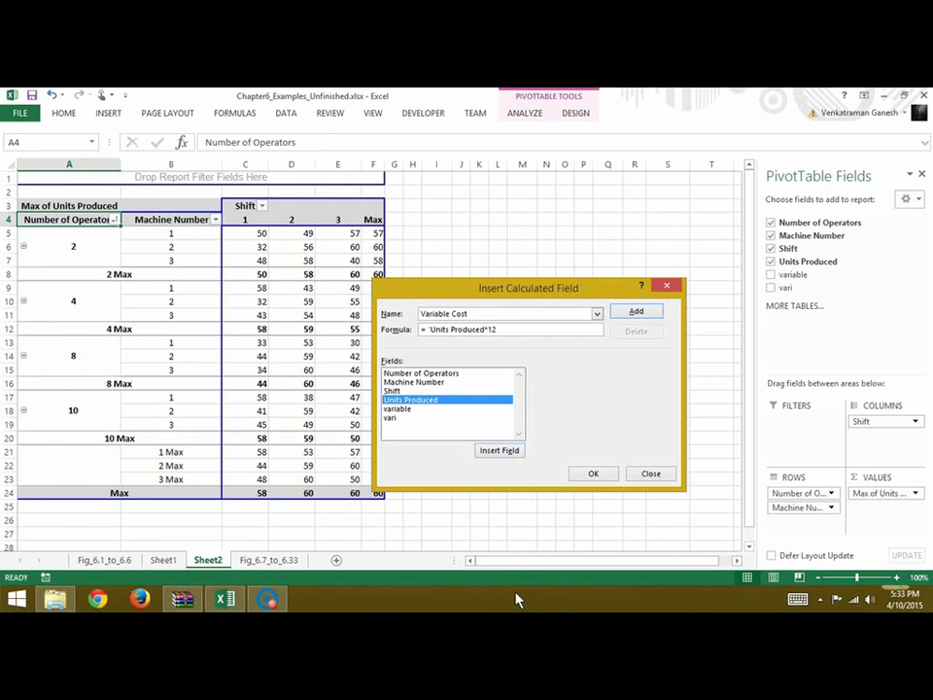
pyautogui.write("'")
pyautogui.click(612, 474)
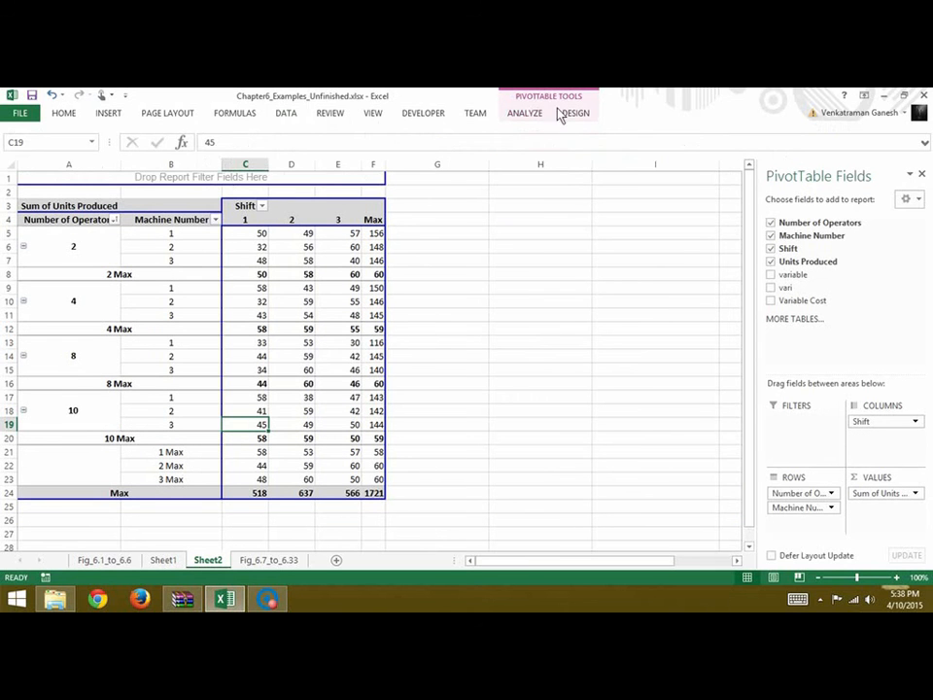
# Turn off all subtotals in the PivotTable.
pyautogui.click(575, 114)
pyautogui.click(548, 295)
pyautogui.click(291, 344)
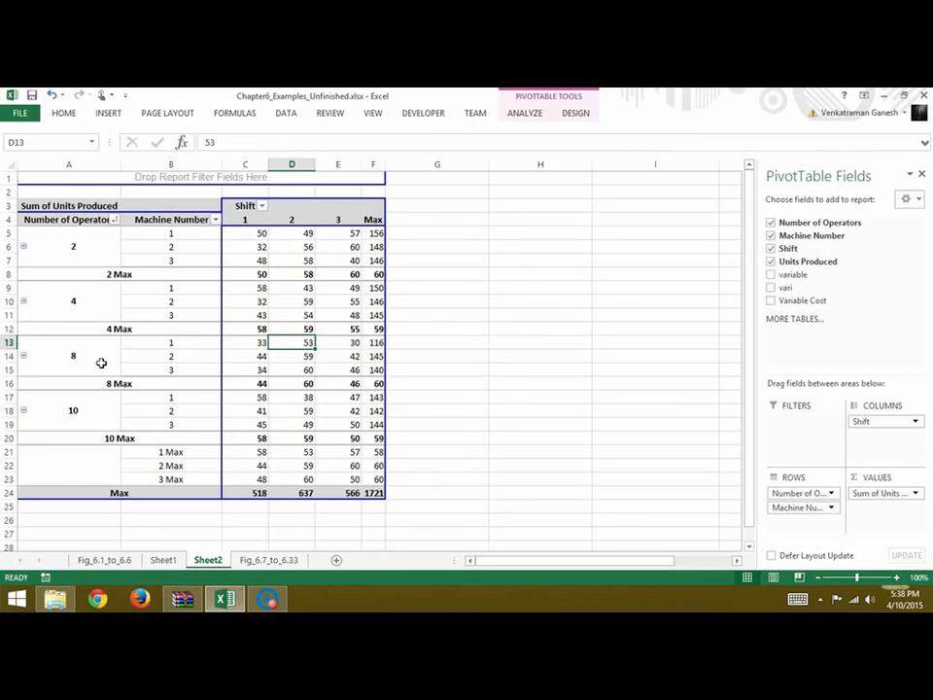
pyautogui.click(576, 114)
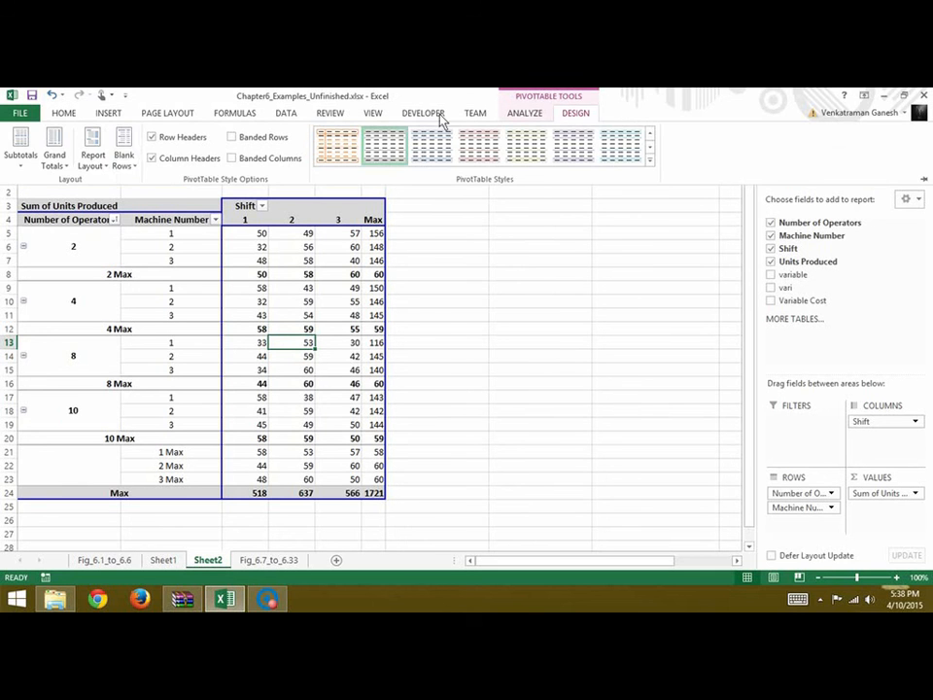
pyautogui.click(55, 159)
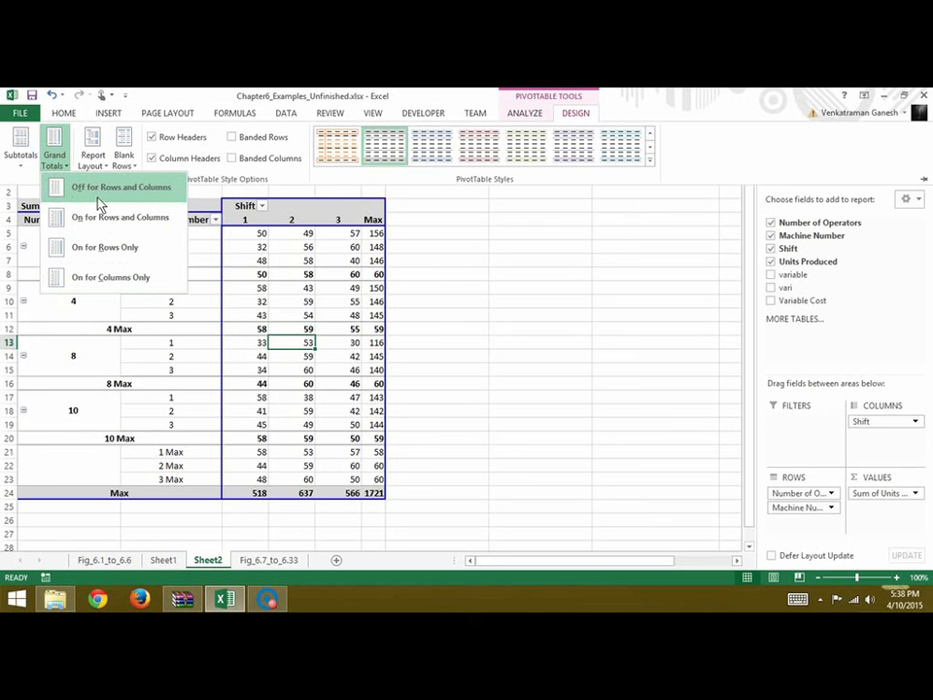
pyautogui.click(20, 156)
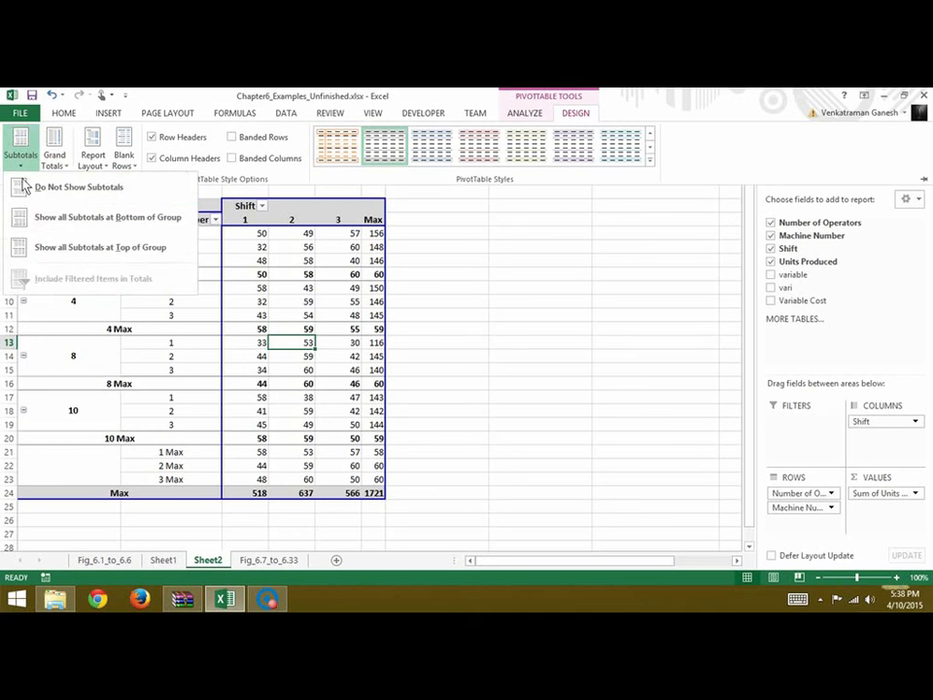
pyautogui.click(41, 190)
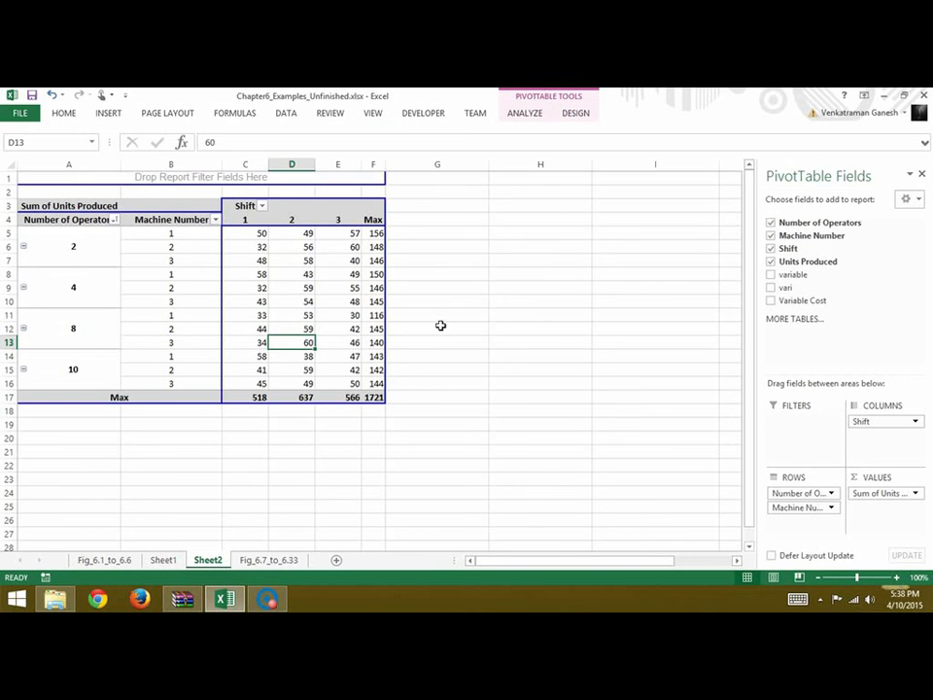
# Begin a GETPIVOTDATA formula in cell H9 that references the PivotTable values in C5:E16.
pyautogui.click(494, 291)
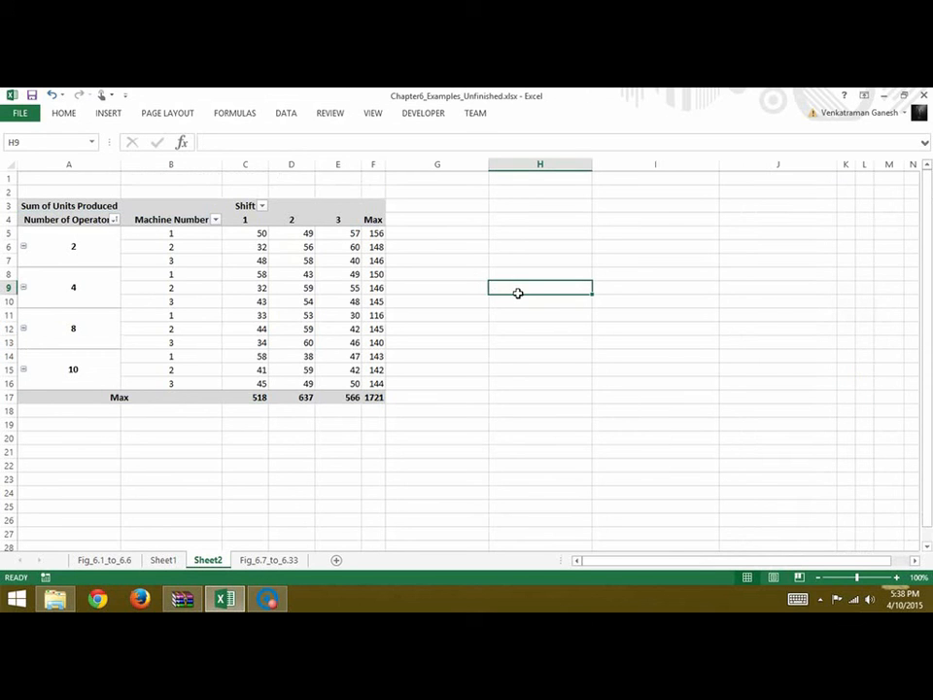
pyautogui.moveTo(373, 371)
pyautogui.write('=get')
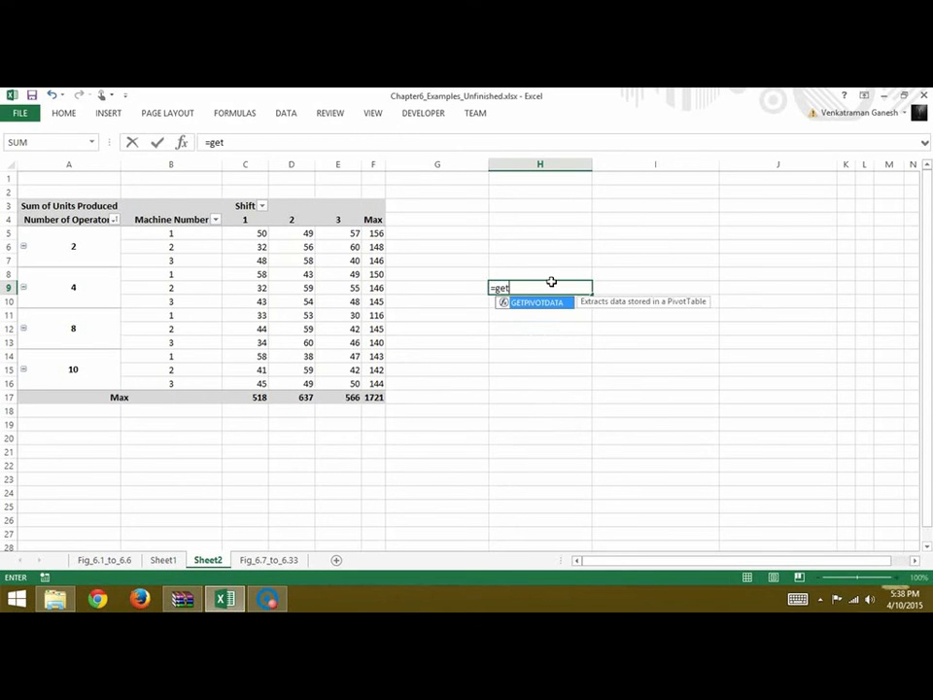
pyautogui.write('pivot')
pyautogui.doubleClick(545, 304)
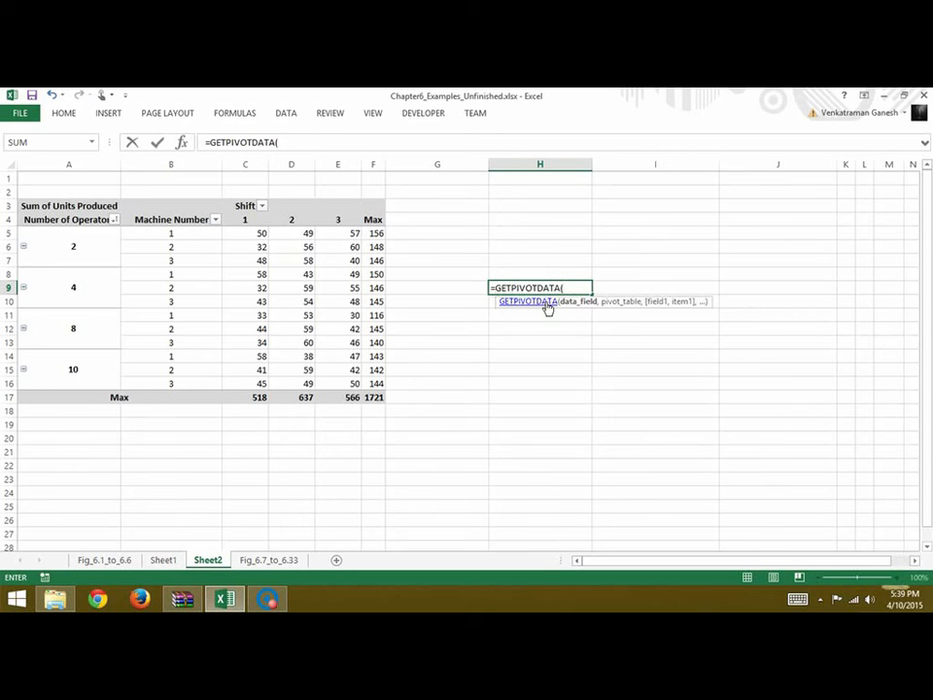
pyautogui.moveTo(259, 236); pyautogui.dragTo(346, 390)
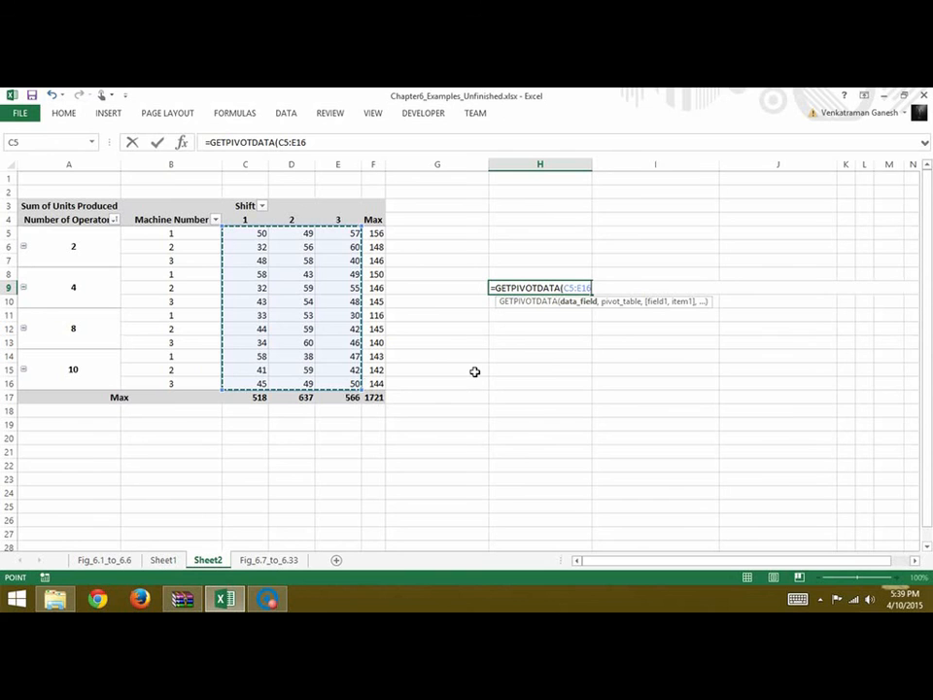
pyautogui.write(',')
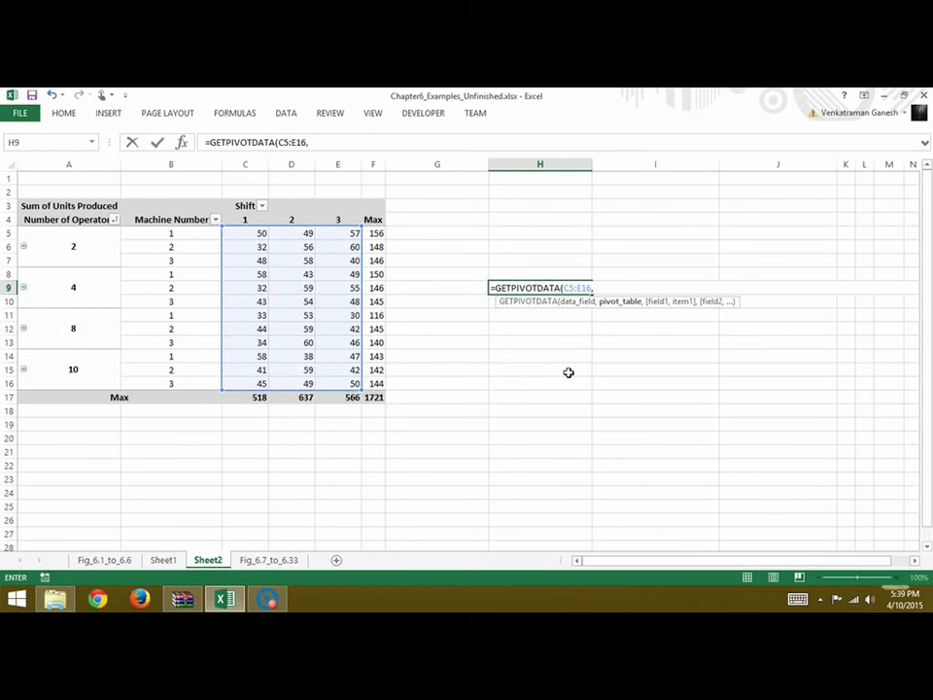
# Insert "Units Produced" as the formula's data field ahead of the C5:E16 reference.
pyautogui.click(575, 300)
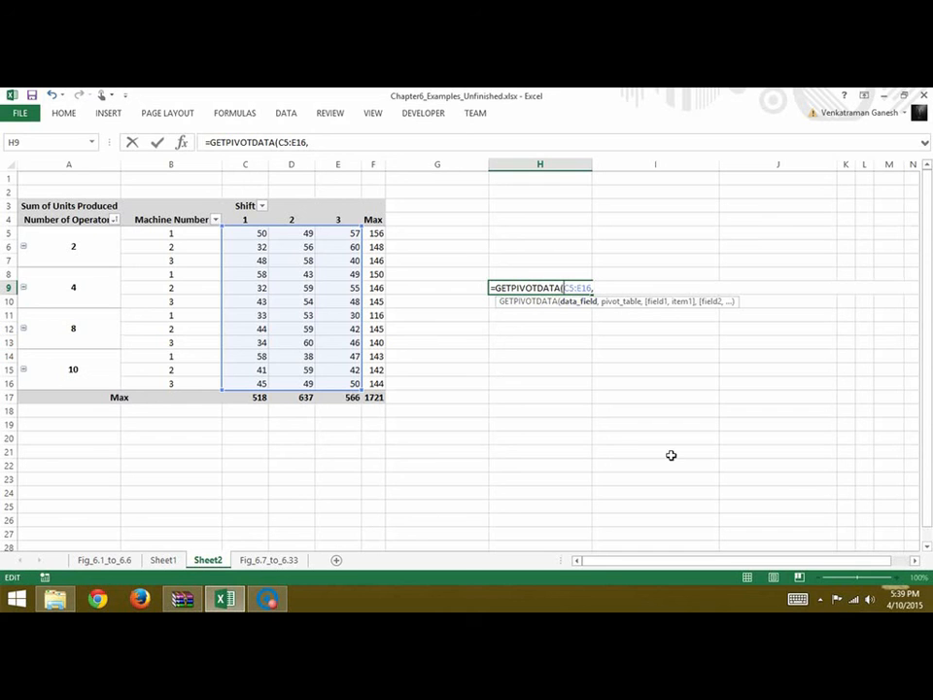
pyautogui.write('""')
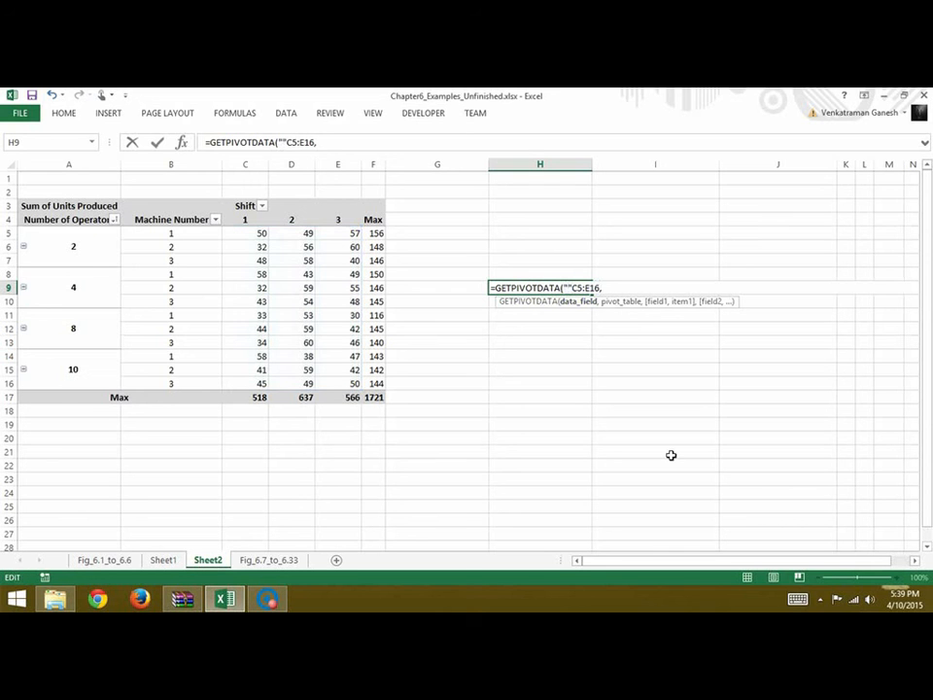
pyautogui.write('Units Pr')
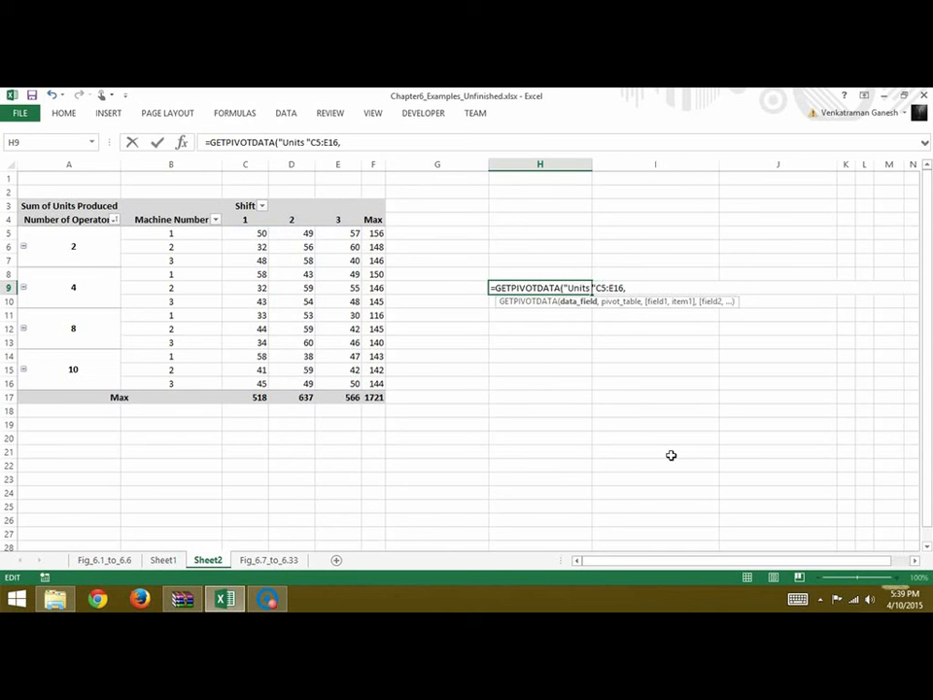
pyautogui.write('oduced')
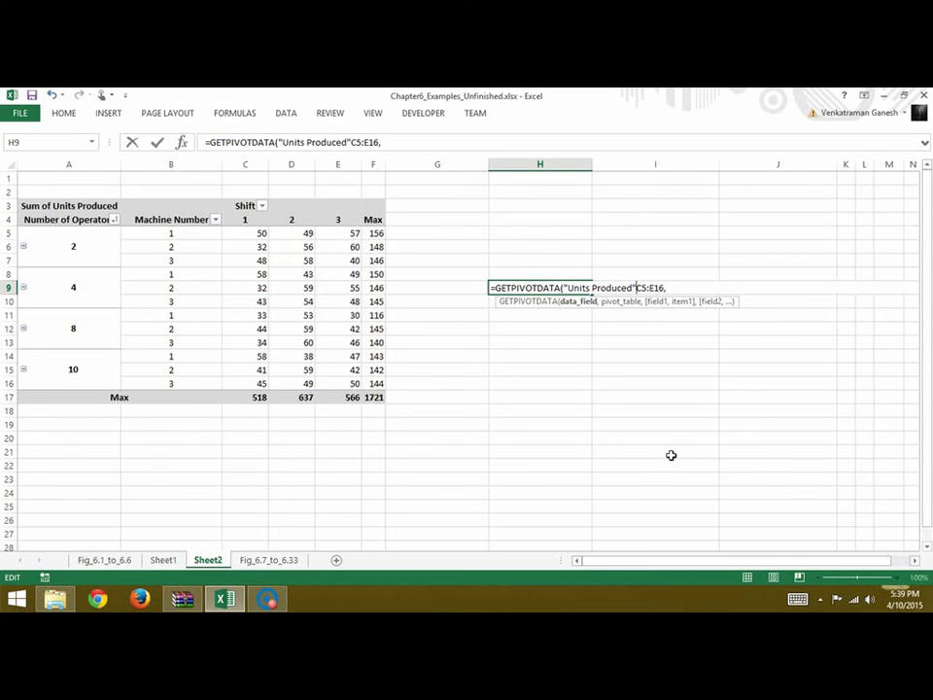
pyautogui.write(',')
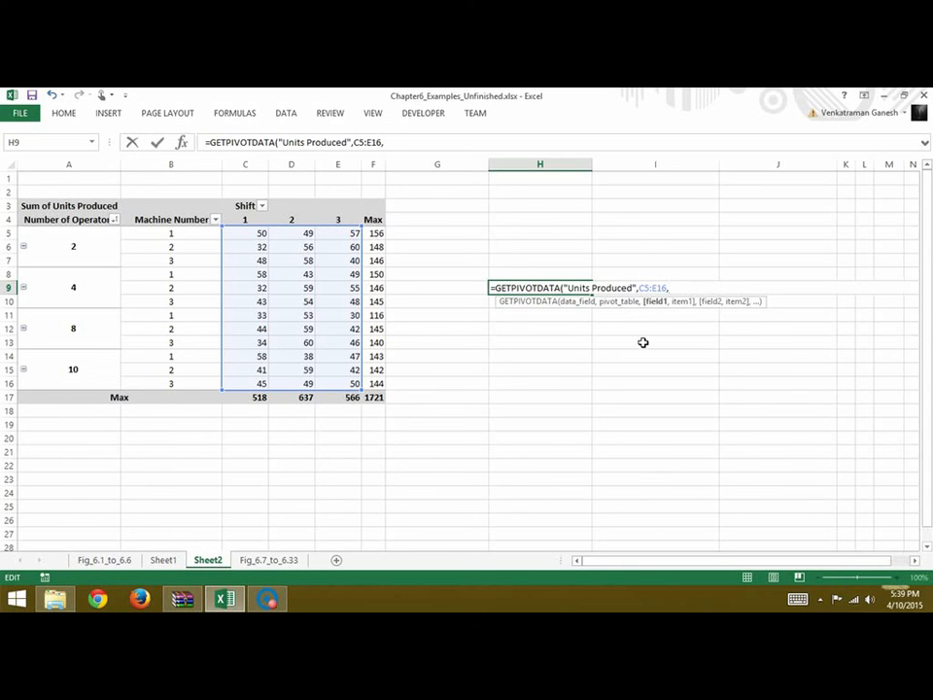
# Add the field and item pairs "Shift",2 and "Machine Number",2 to the GETPIVOTDATA formula in H9.
pyautogui.write('"Shift",')
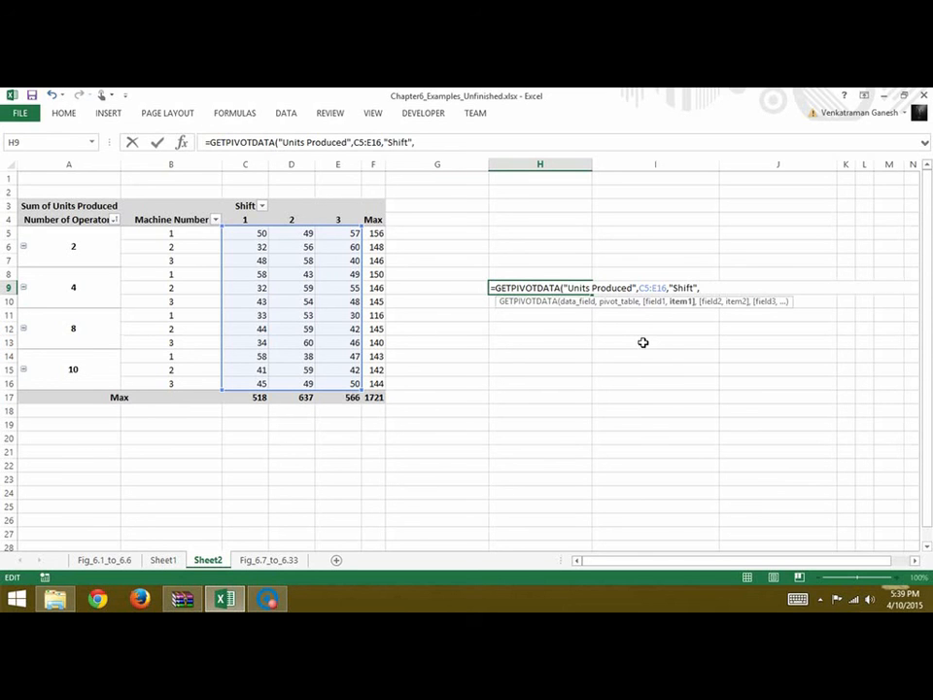
pyautogui.write('2,')
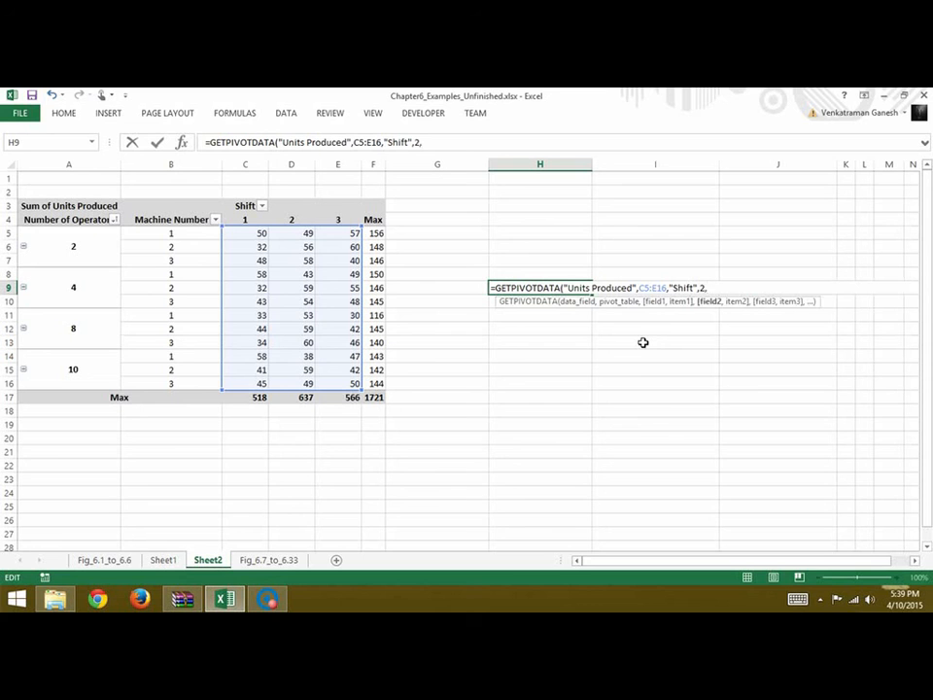
pyautogui.write('"Machine Number"')
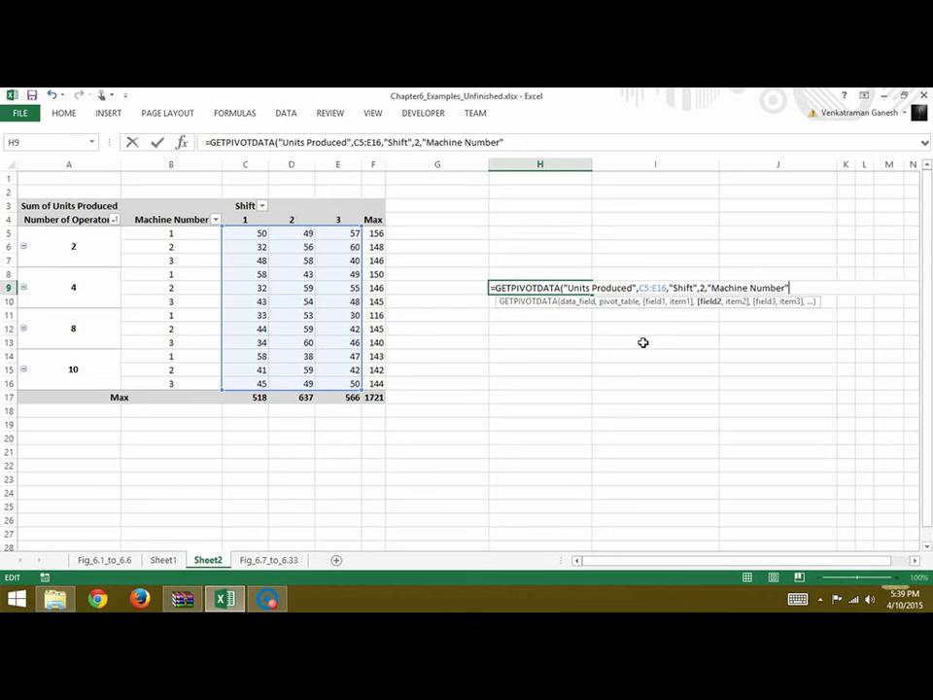
pyautogui.write(',2')
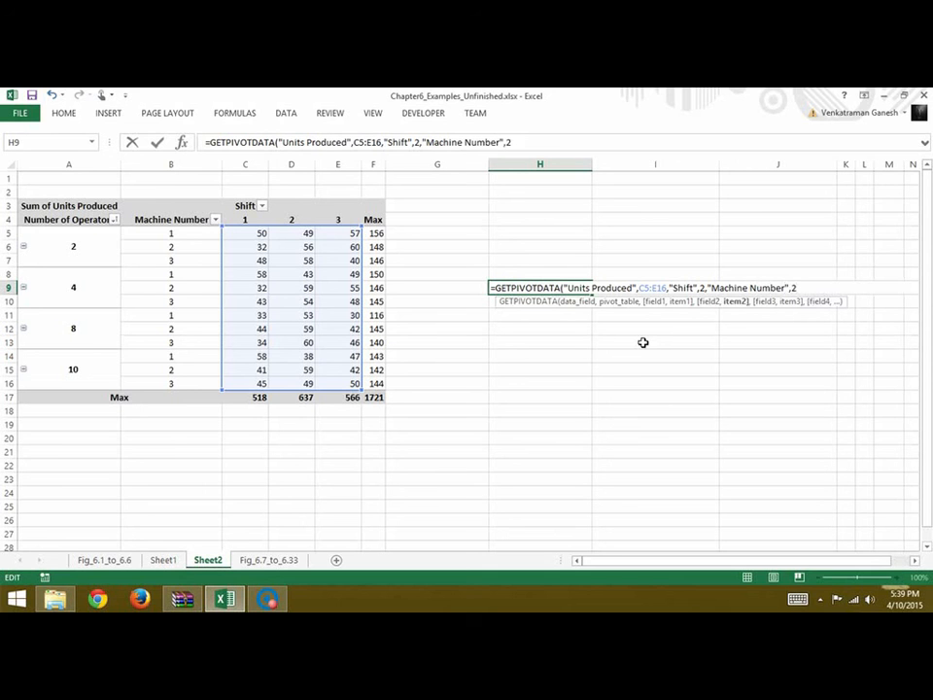
# Complete the H9 formula with the pair "Number of Operators",8 and compare its result with PivotTable cell D12.
pyautogui.write(',')
pyautogui.write(' "Numb')
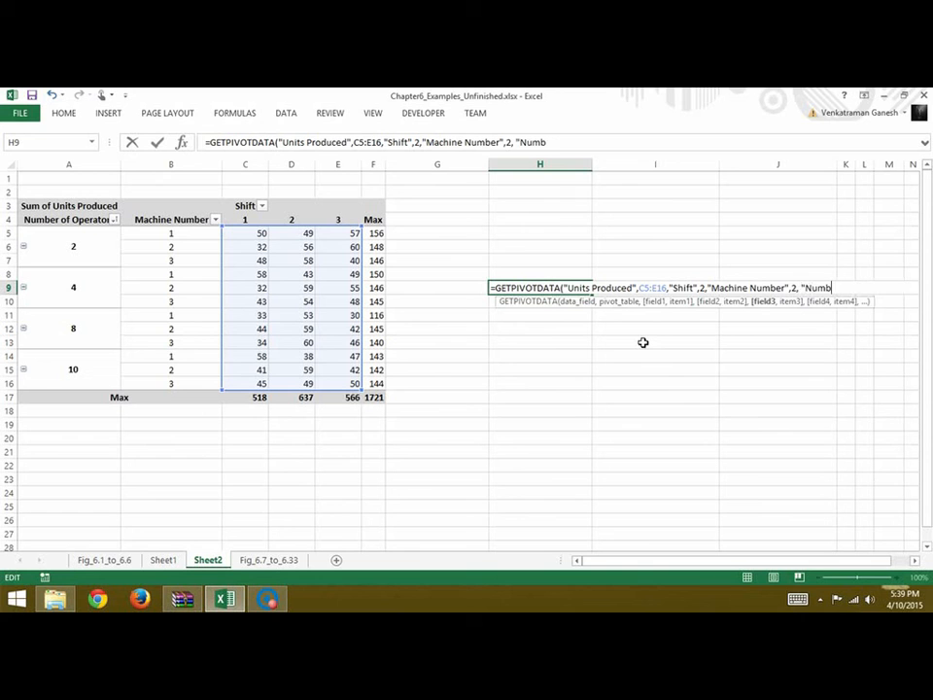
pyautogui.write('er of Operators",8)')
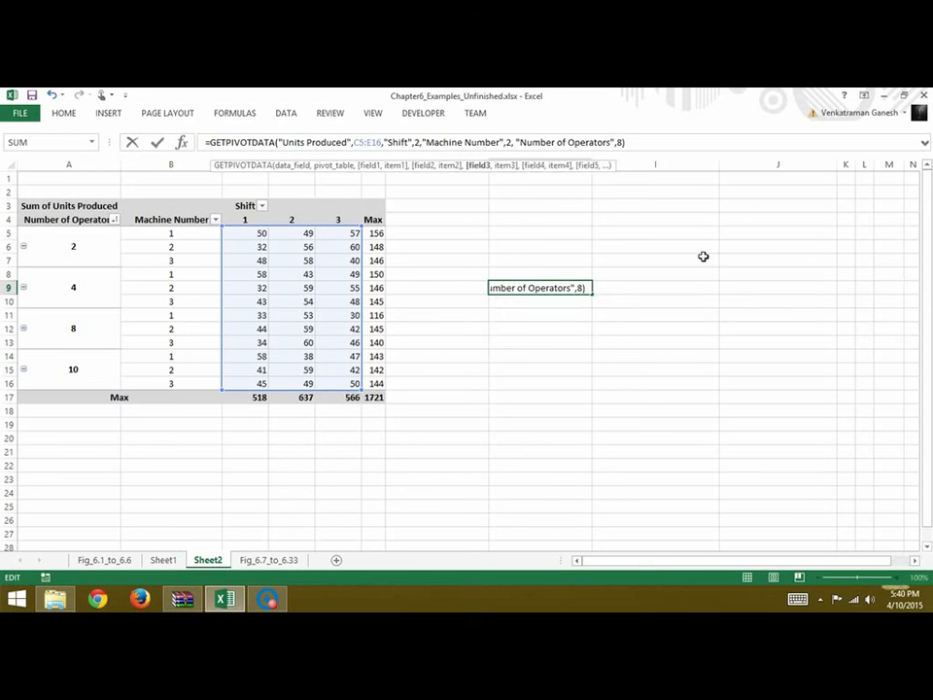
pyautogui.click(655, 146)
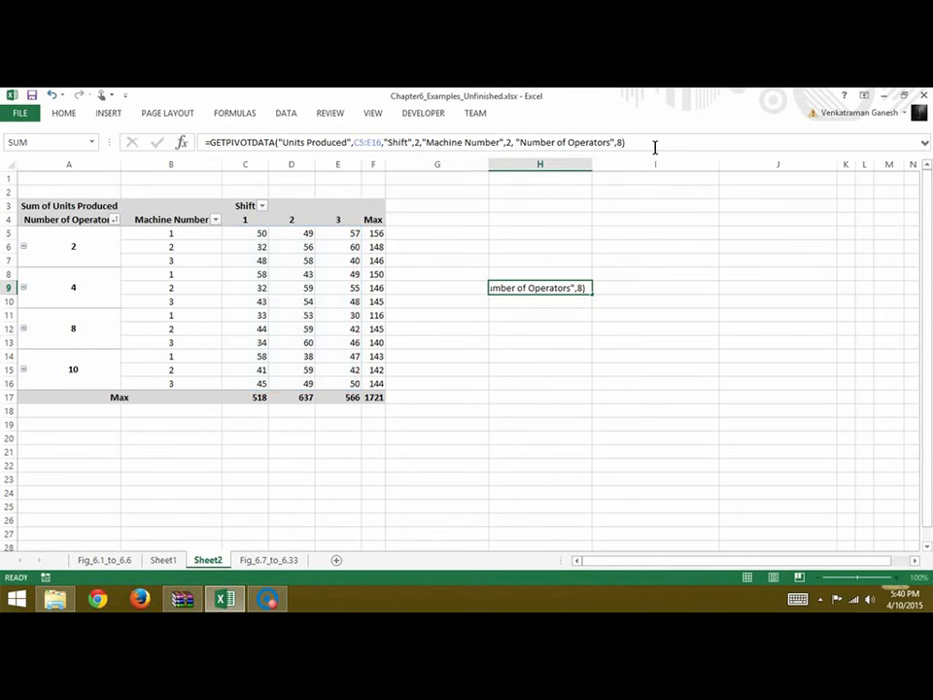
pyautogui.press('Return')
pyautogui.click(567, 291)
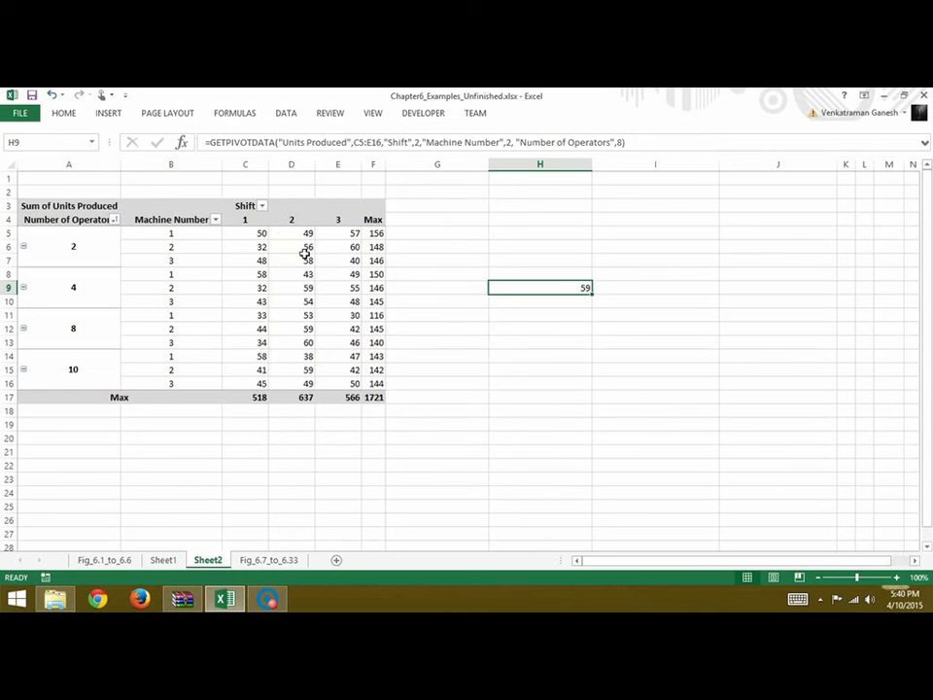
pyautogui.moveTo(304, 253)
pyautogui.click(308, 329)
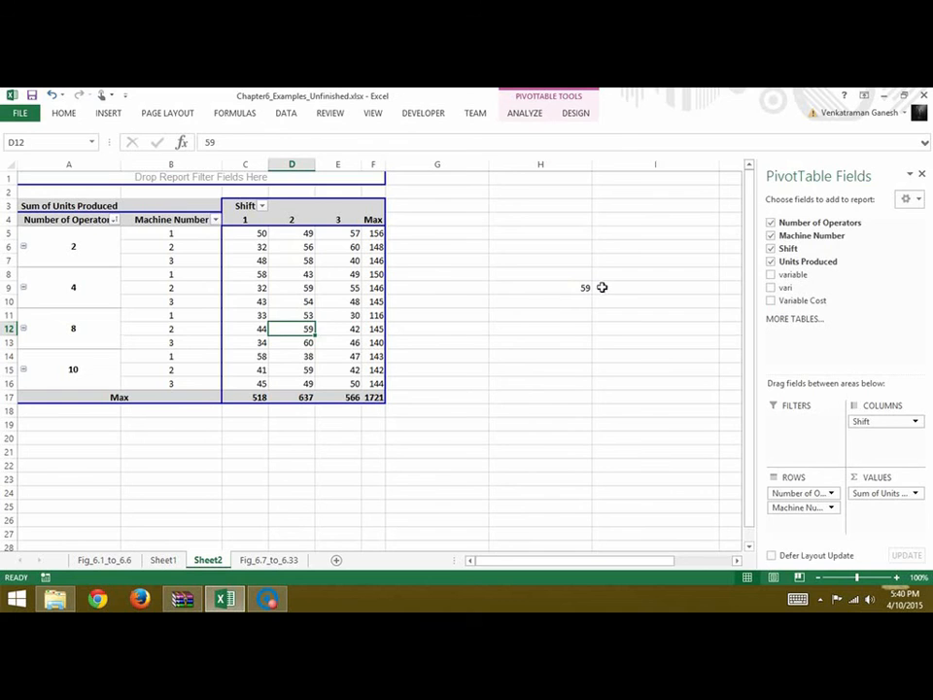
pyautogui.click(581, 293)
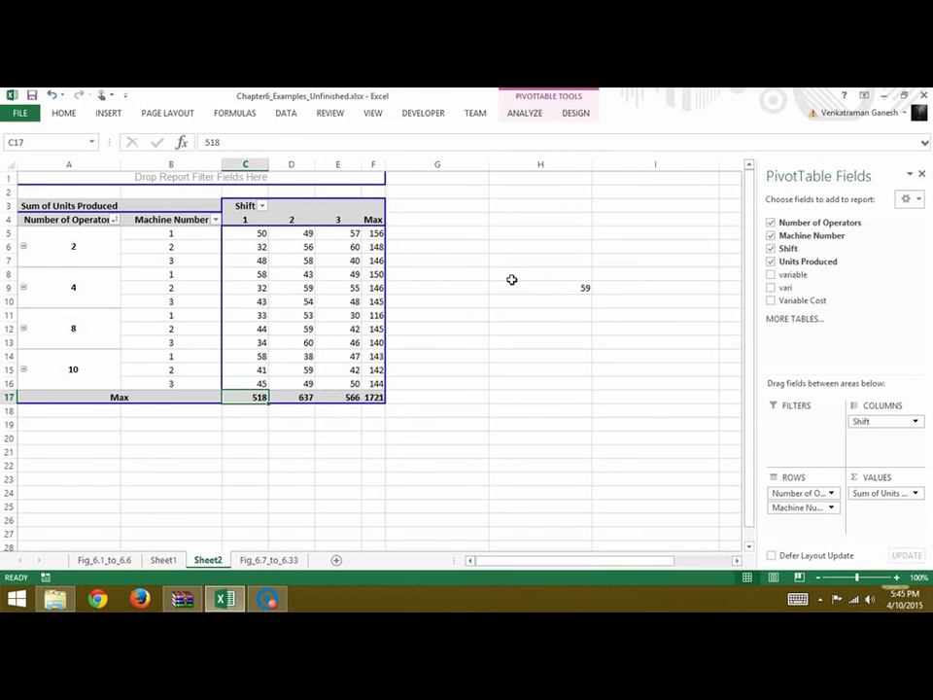
# Insert a Clustered Column PivotChart based on the units produced PivotTable.
pyautogui.click(523, 111)
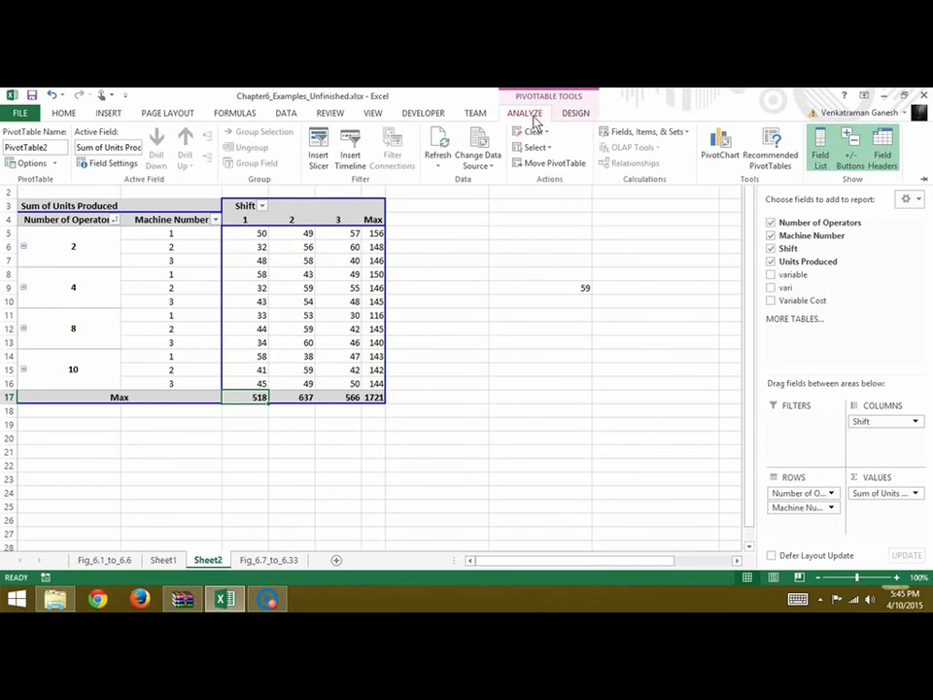
pyautogui.click(725, 159)
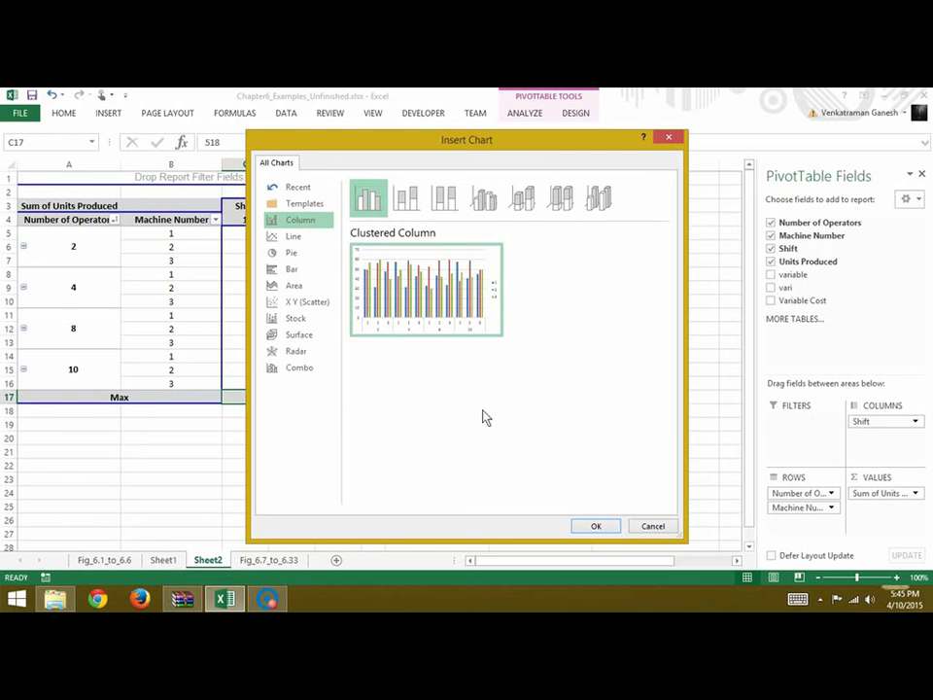
pyautogui.click(610, 528)
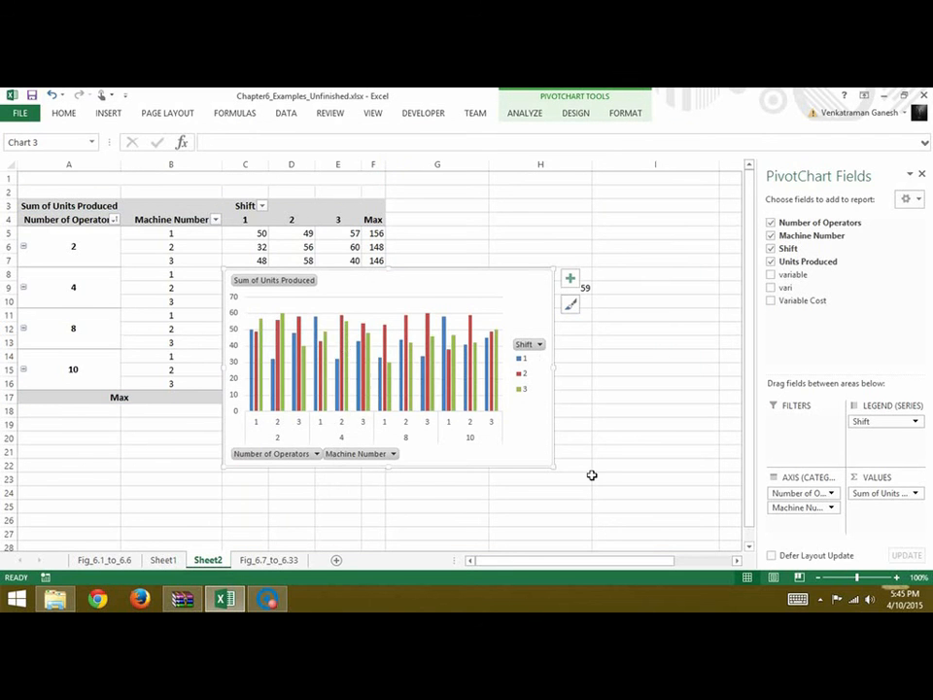
# Filter the PivotChart's Machine Number field to show only machine 3, excluding machines 1 and 2.
pyautogui.click(393, 453)
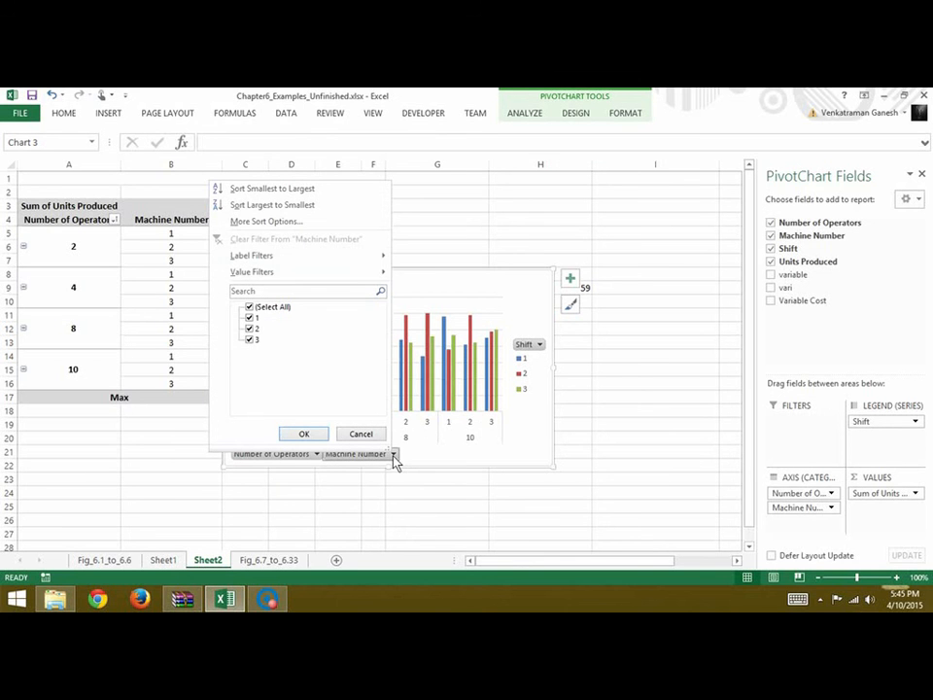
pyautogui.click(251, 319)
pyautogui.click(250, 329)
pyautogui.click(308, 434)
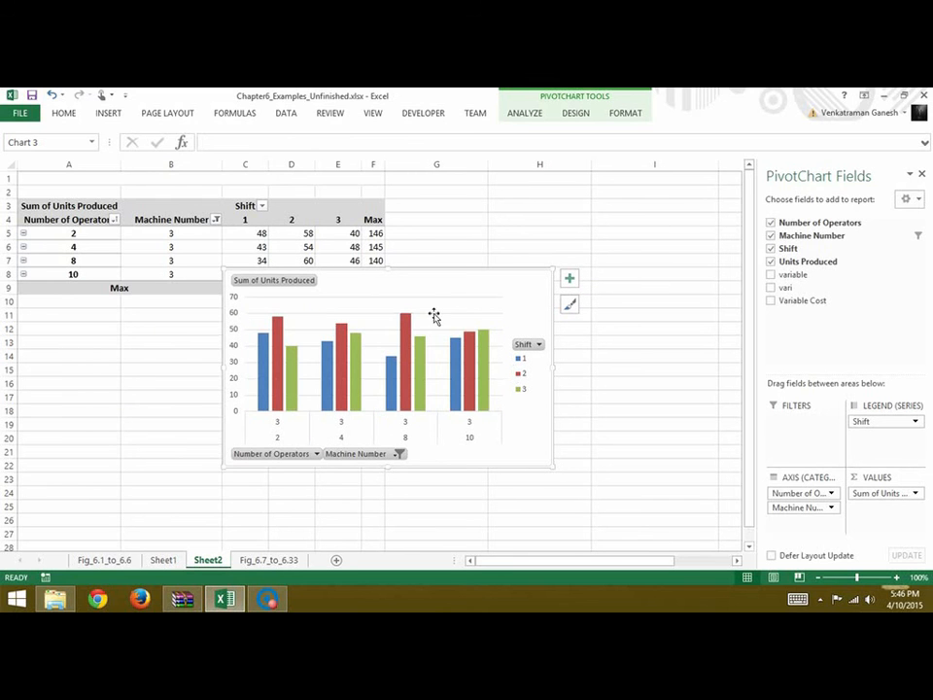
# Change the PivotChart's type from Clustered Column to 3-D Pie.
pyautogui.rightClick(526, 295)
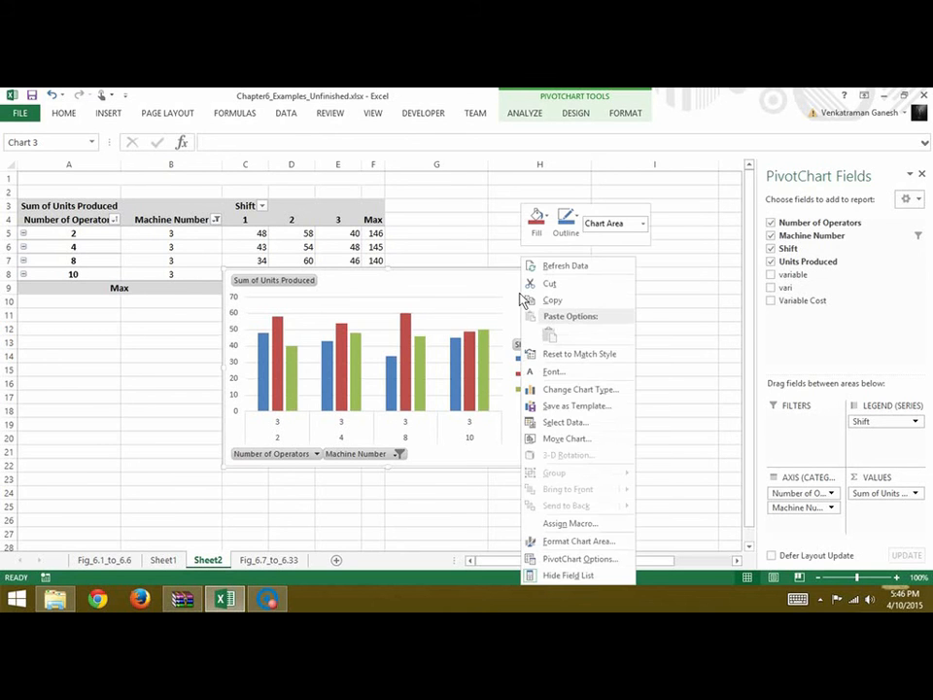
pyautogui.click(565, 393)
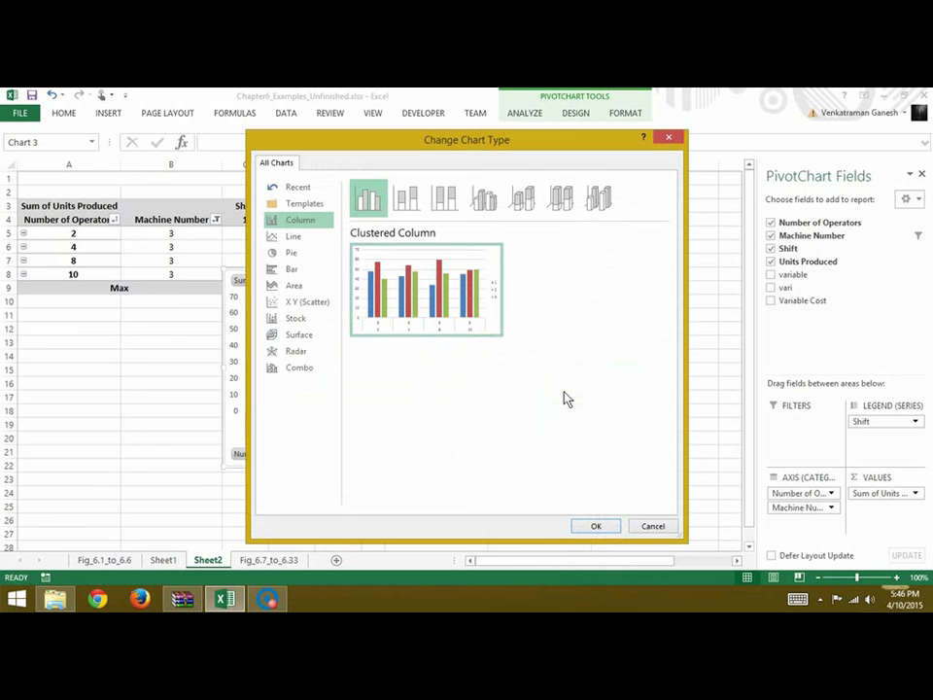
pyautogui.click(296, 259)
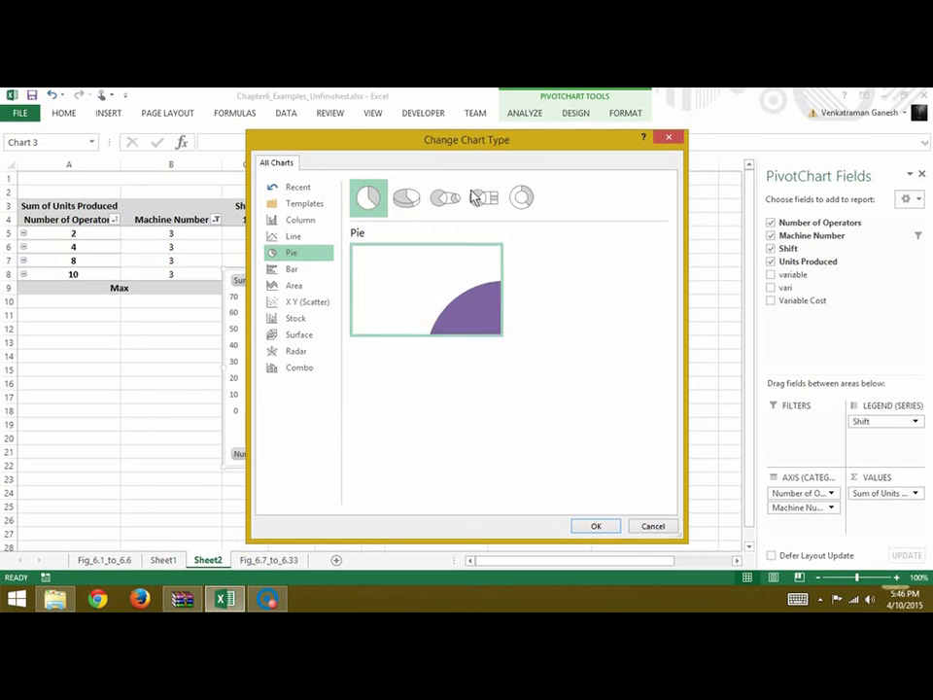
pyautogui.click(413, 212)
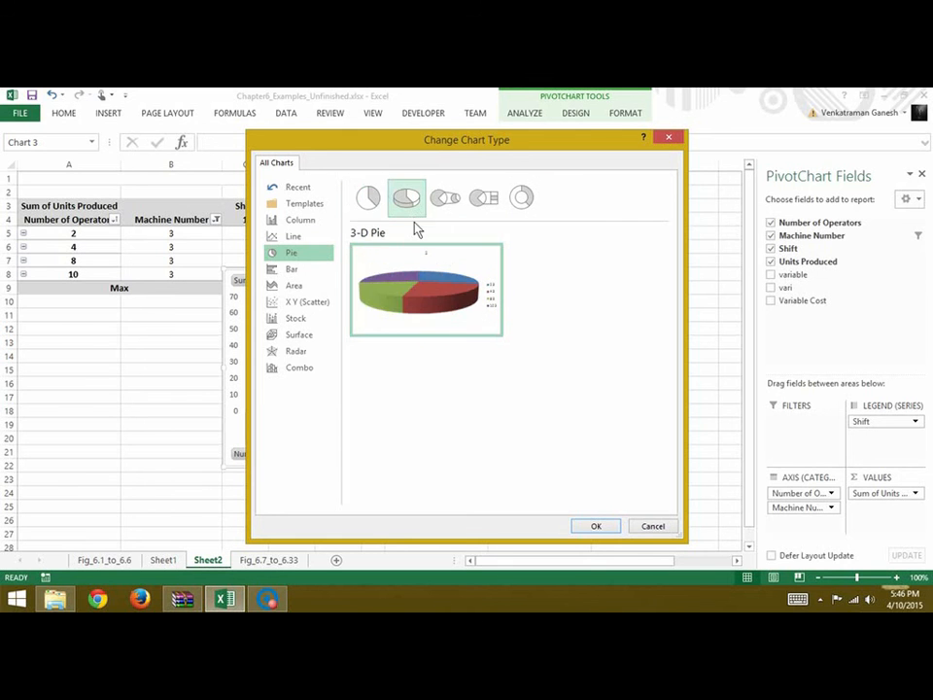
pyautogui.click(596, 527)
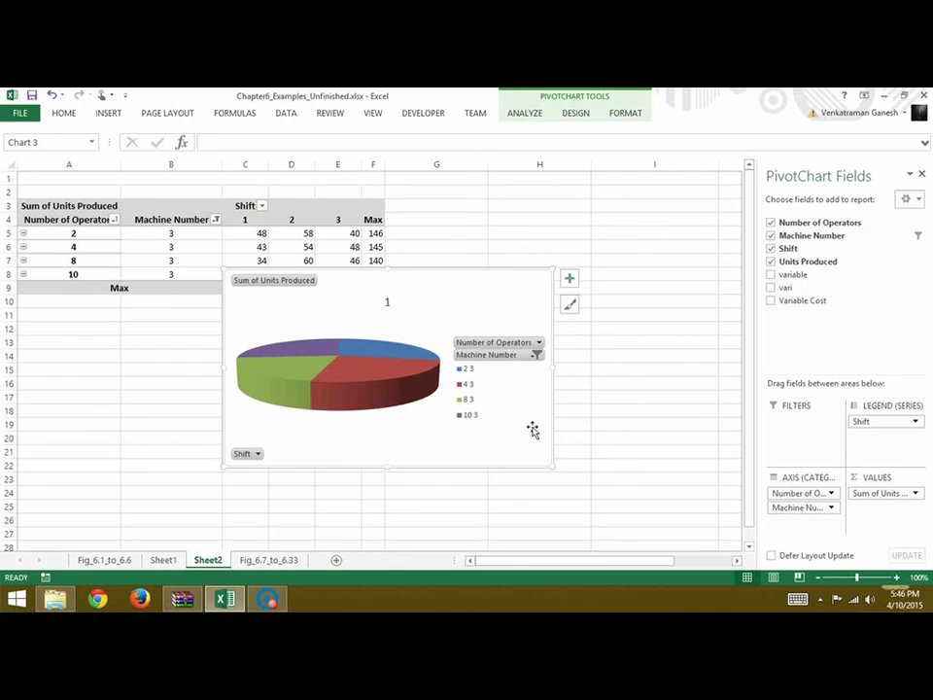